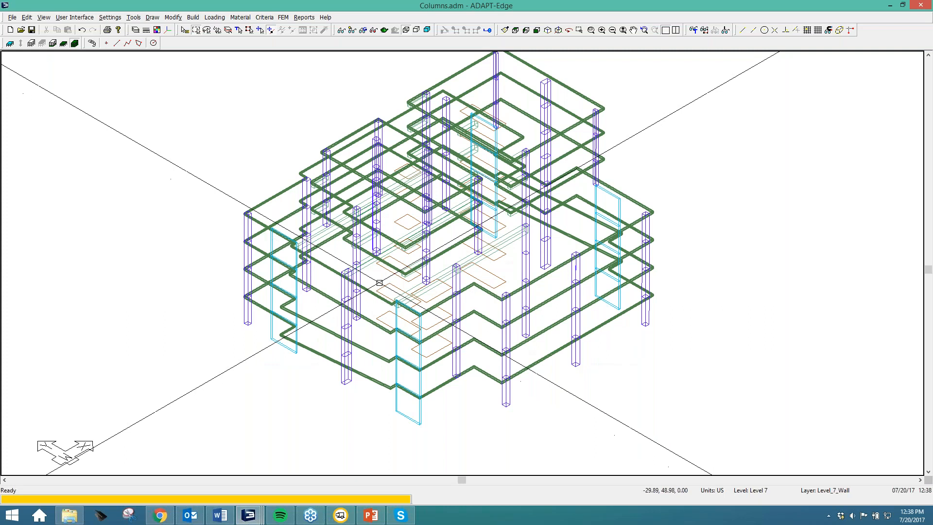
- Regenerate the model's tributaries and recalculate the tributary loads using the existing tributary options
{"action": "middle_click_drag", "start_coordinate": [417, 168], "coordinate": [405, 213]}
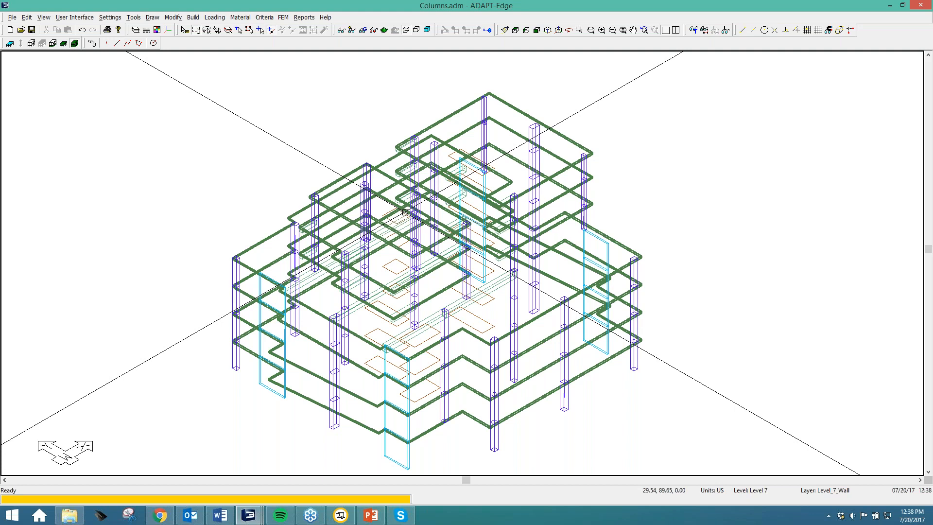
{"action": "middle_click_drag", "start_coordinate": [421, 212], "coordinate": [424, 191]}
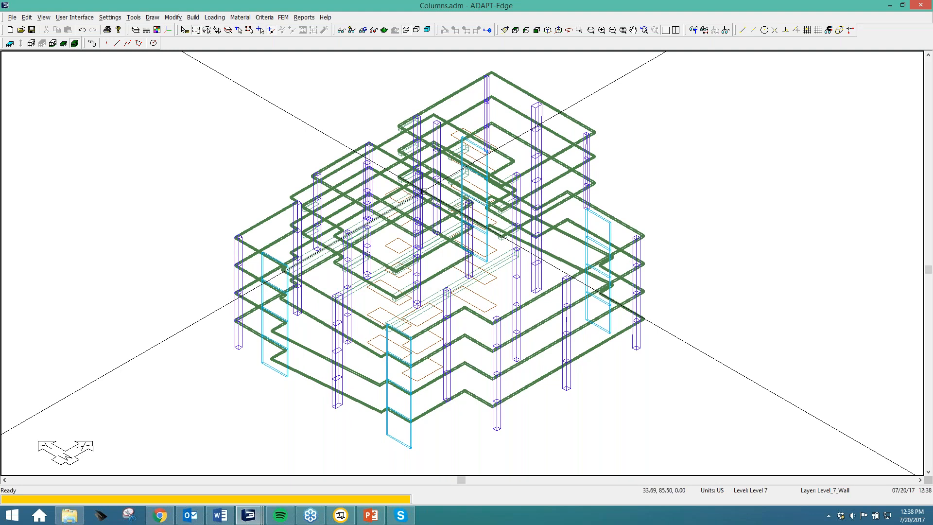
{"action": "middle_click_drag", "start_coordinate": [423, 191], "coordinate": [581, 237]}
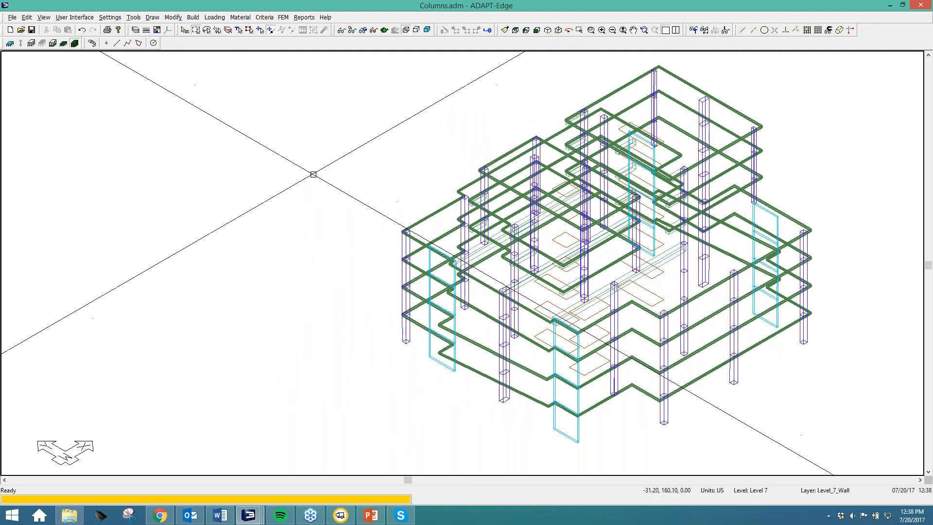
{"action": "left_click", "coordinate": [215, 18]}
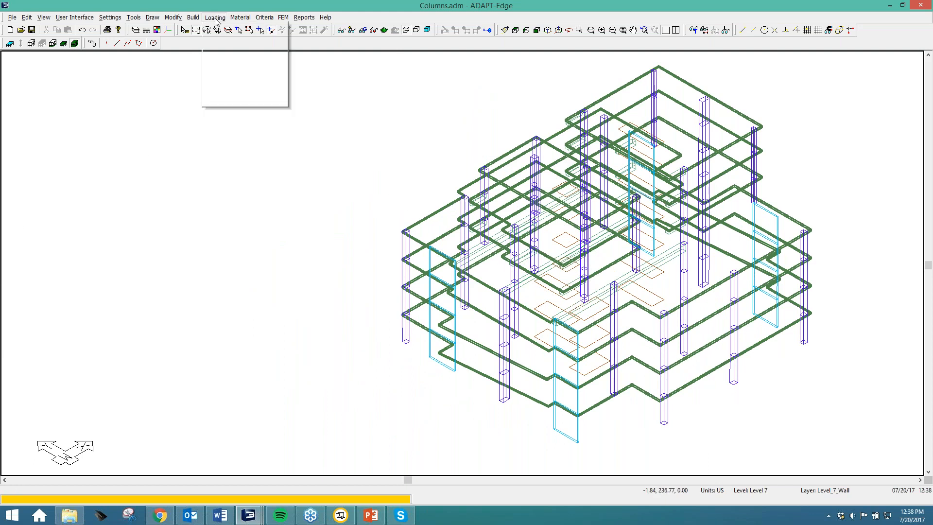
{"action": "left_click", "coordinate": [229, 91]}
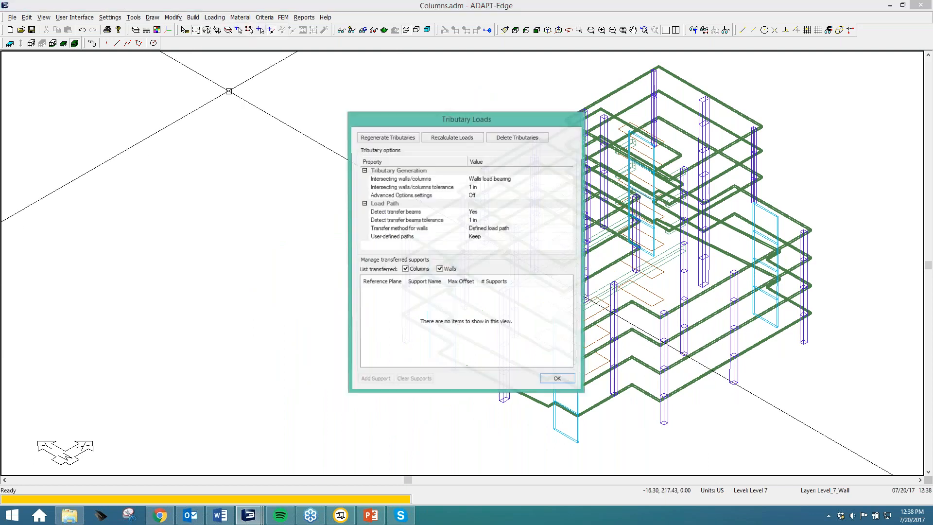
{"action": "left_click_drag", "start_coordinate": [476, 122], "coordinate": [170, 111]}
{"action": "left_click", "coordinate": [90, 132]}
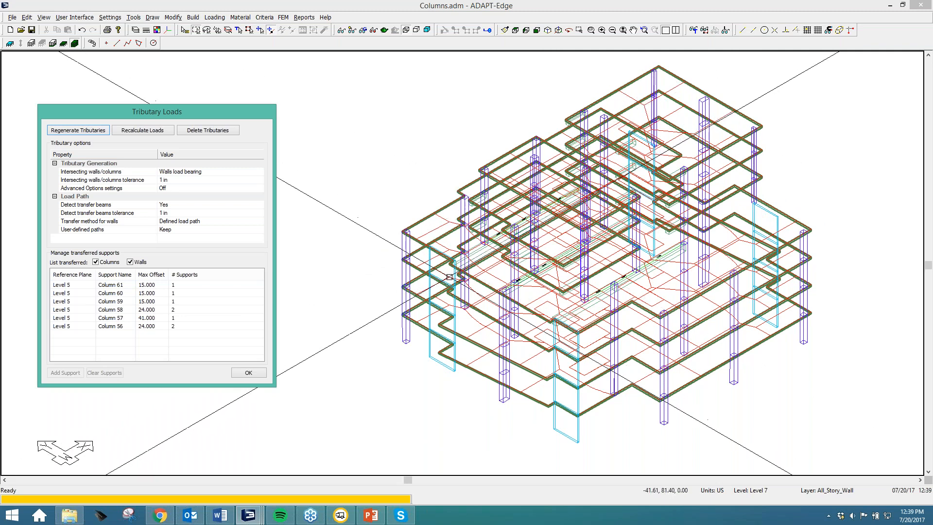
{"action": "left_click", "coordinate": [147, 134]}
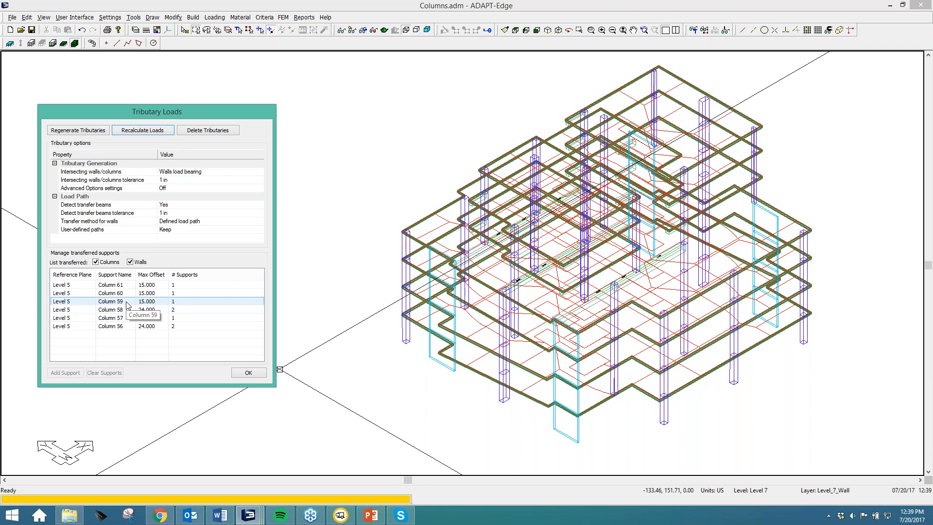
{"action": "left_click", "coordinate": [250, 372]}
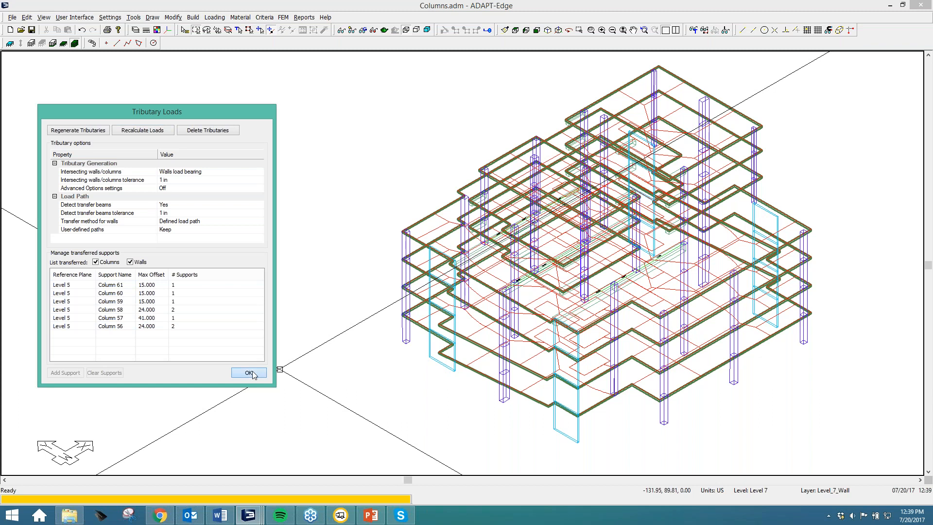
- Show the model in top view as a single level and step down to Level 3
{"action": "left_click", "coordinate": [517, 31]}
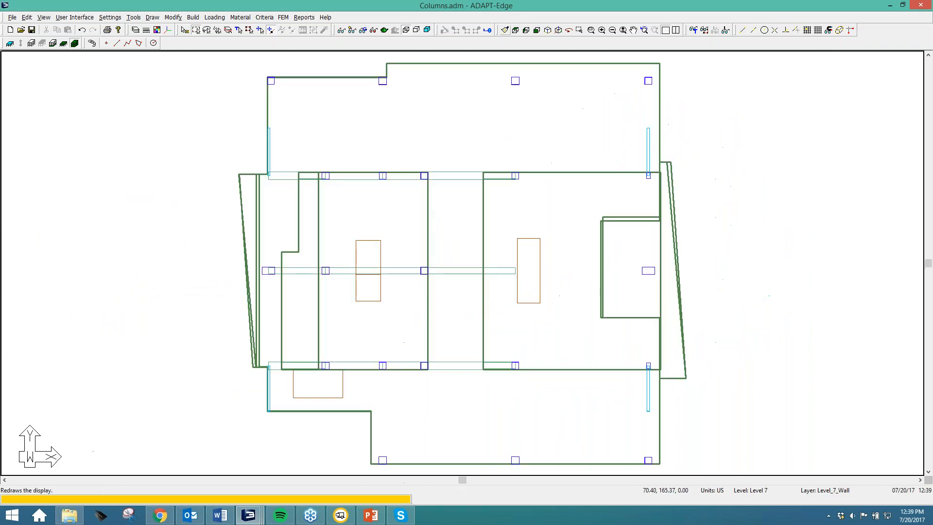
{"action": "left_click", "coordinate": [63, 43]}
{"action": "left_click", "coordinate": [52, 43]}
{"action": "left_click", "coordinate": [52, 43]}
{"action": "left_click", "coordinate": [52, 43]}
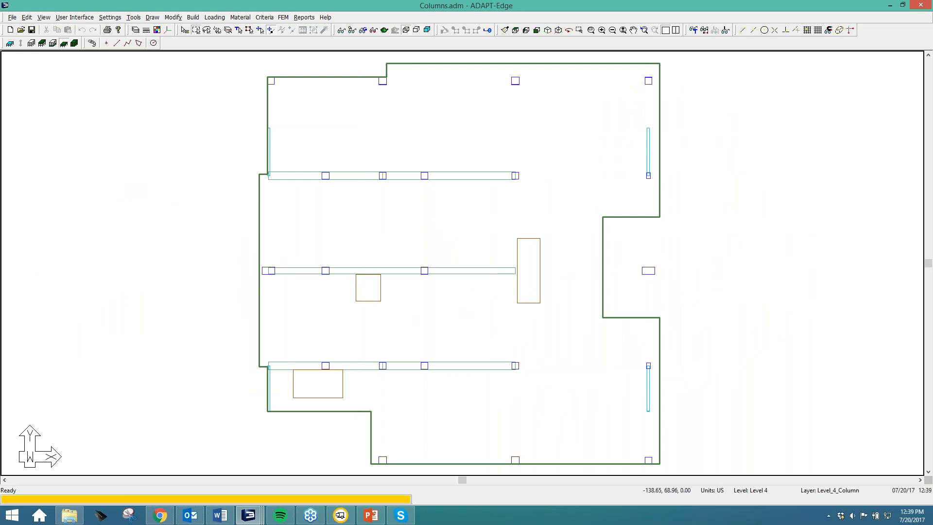
{"action": "left_click", "coordinate": [53, 43]}
- Display the load takedown tributary boundary, tributary area and tributary loads on Level 3 and examine them at an interior column
{"action": "left_click", "coordinate": [374, 30]}
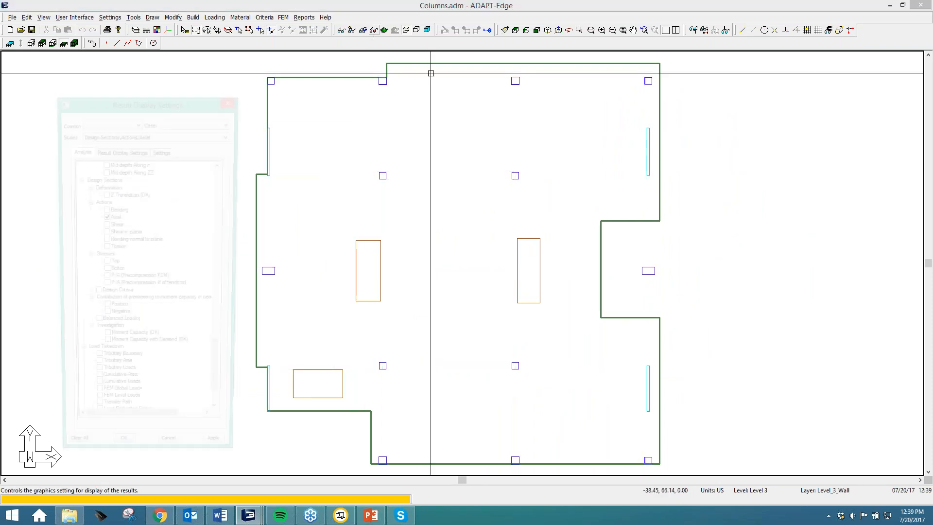
{"action": "left_click_drag", "start_coordinate": [219, 375], "coordinate": [223, 387]}
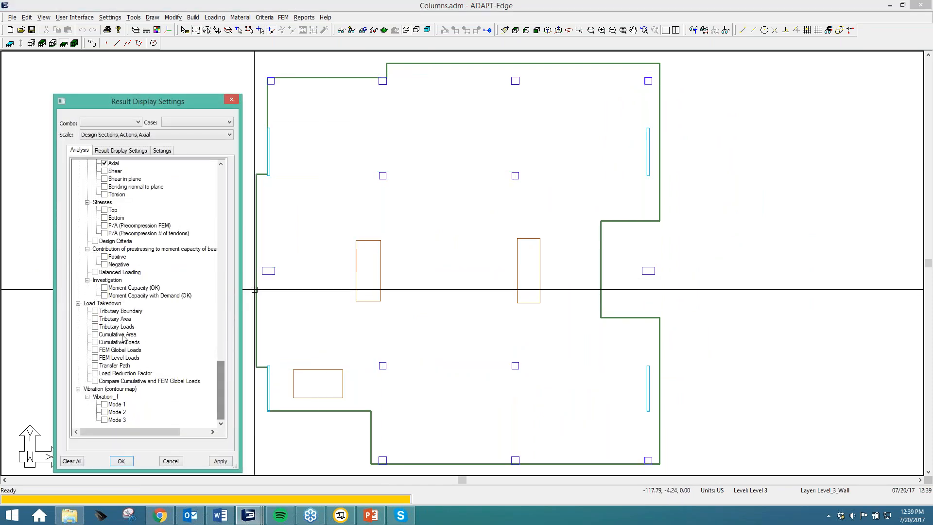
{"action": "left_click", "coordinate": [95, 311]}
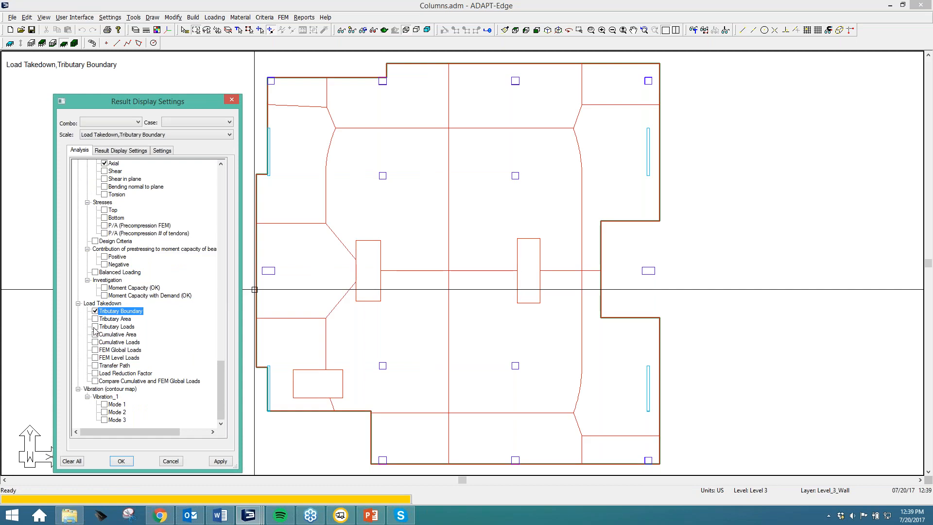
{"action": "left_click", "coordinate": [95, 319]}
{"action": "left_click", "coordinate": [95, 327]}
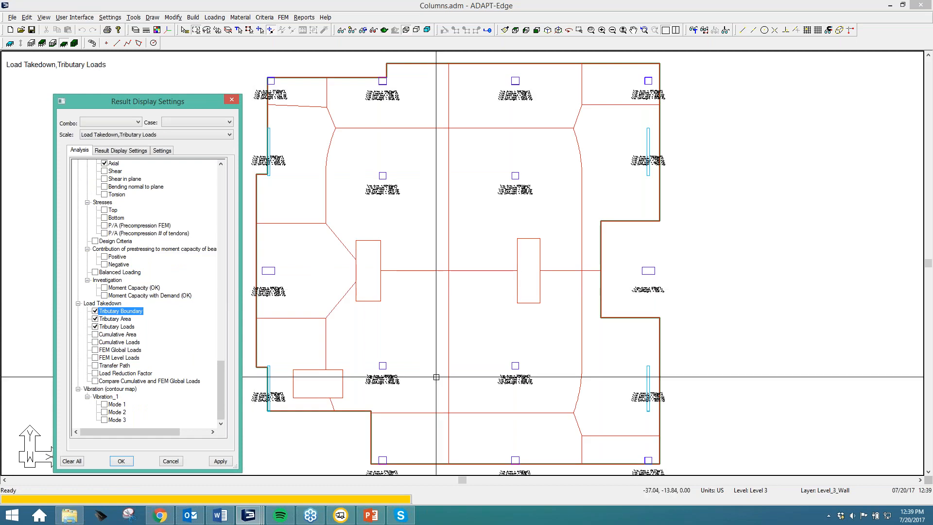
{"action": "scroll", "coordinate": [436, 377], "scroll_direction": "up", "scroll_amount": 6}
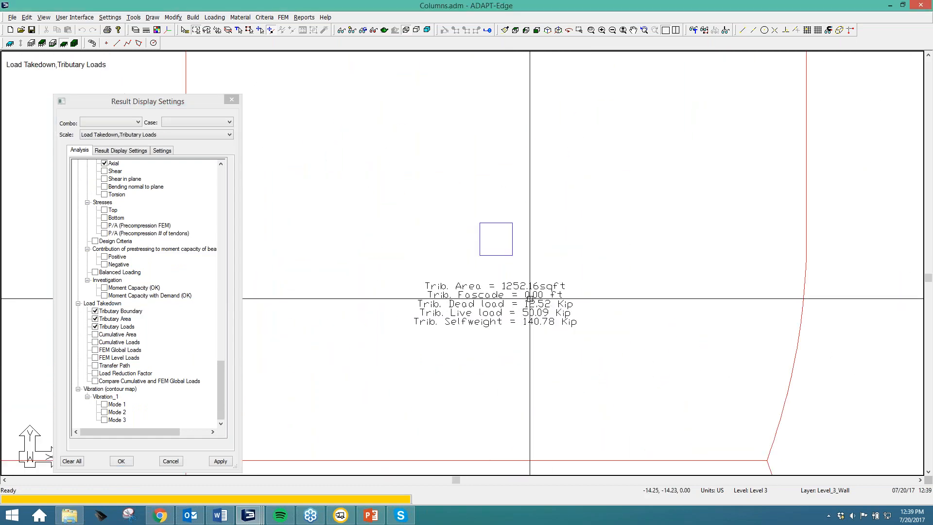
- Add the cumulative area and cumulative loads to the column results, review them, and clear all displayed results
{"action": "left_click", "coordinate": [95, 335]}
{"action": "left_click", "coordinate": [95, 342]}
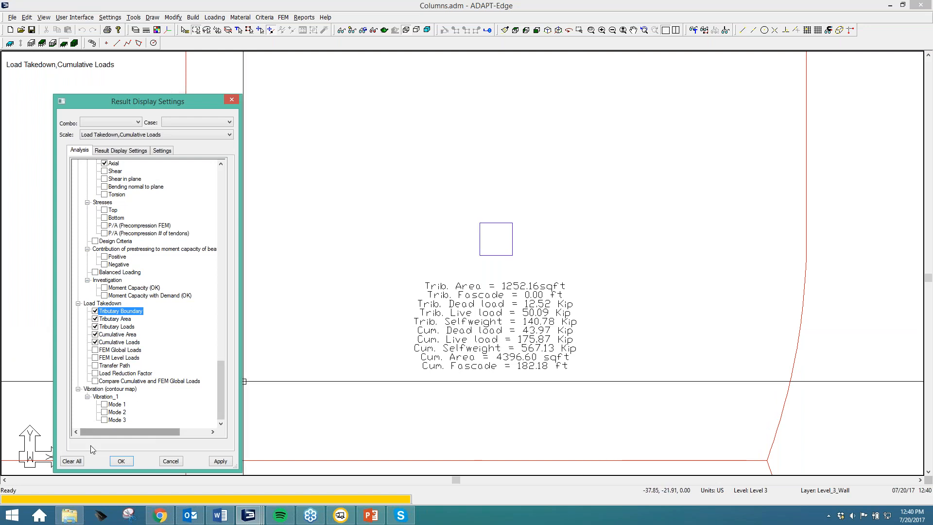
{"action": "left_click", "coordinate": [79, 459]}
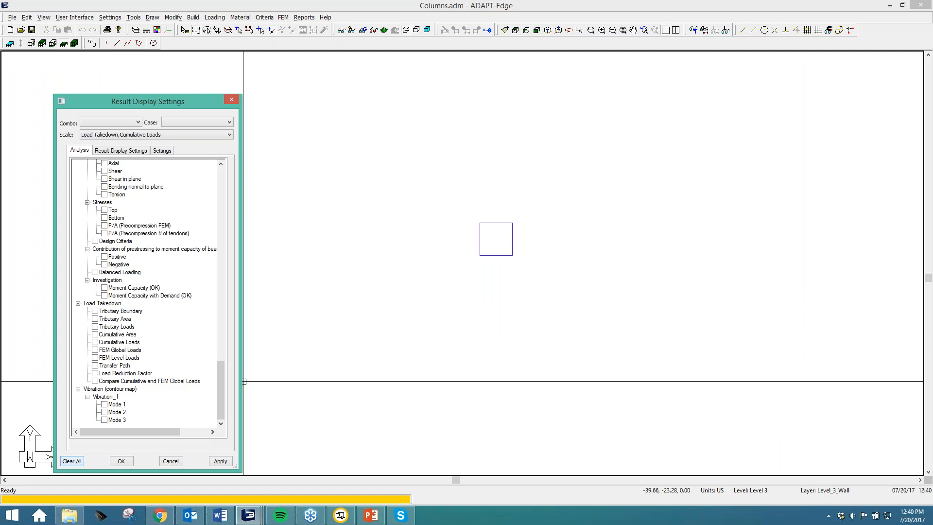
{"action": "left_click", "coordinate": [122, 461]}
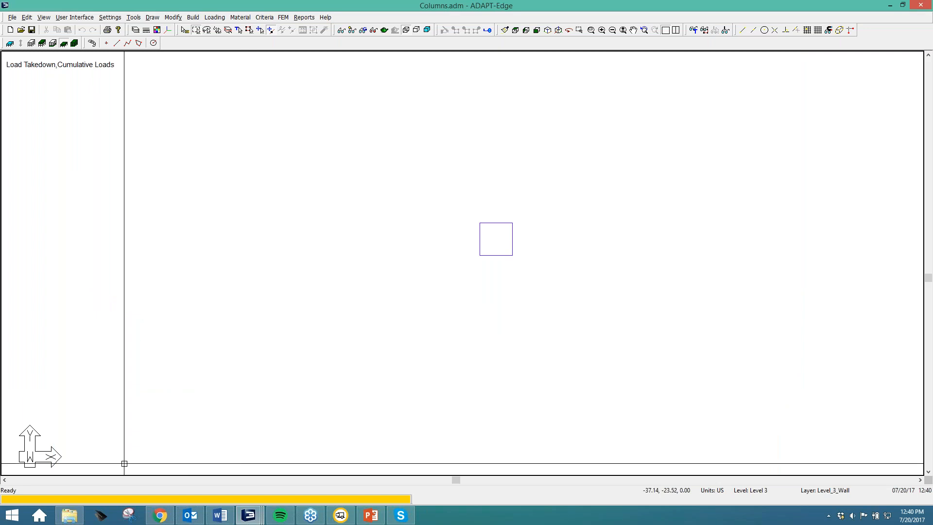
- Show the structure in front elevation with all levels displayed from Base to Level 7
{"action": "scroll", "coordinate": [362, 312], "scroll_direction": "down", "scroll_amount": 5}
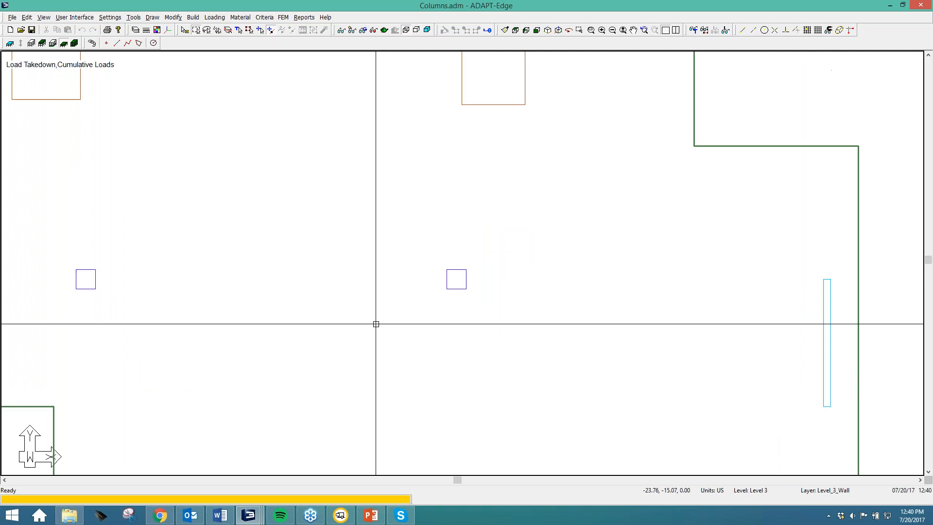
{"action": "scroll", "coordinate": [378, 337], "scroll_direction": "down", "scroll_amount": 1}
{"action": "middle_click_drag", "start_coordinate": [378, 320], "coordinate": [421, 337]}
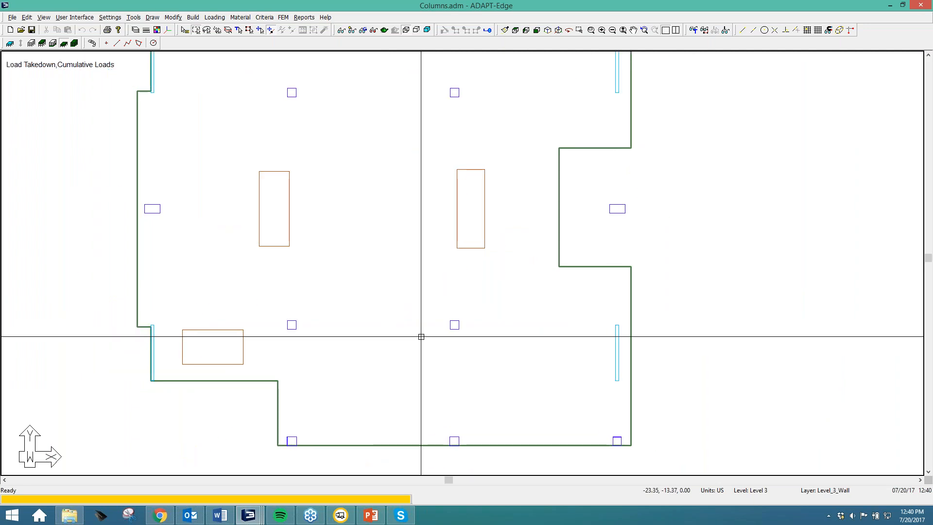
{"action": "scroll", "coordinate": [421, 337], "scroll_direction": "down", "scroll_amount": 4}
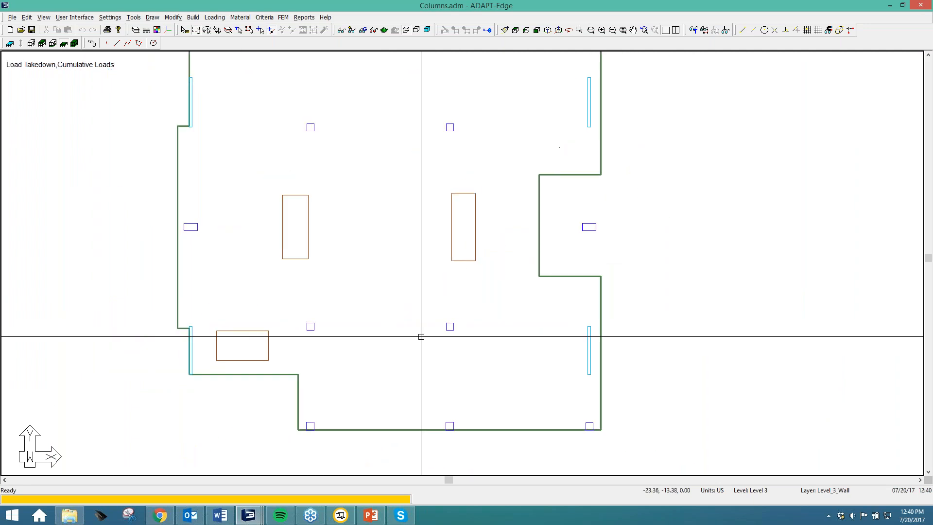
{"action": "middle_click_drag", "start_coordinate": [390, 288], "coordinate": [396, 304]}
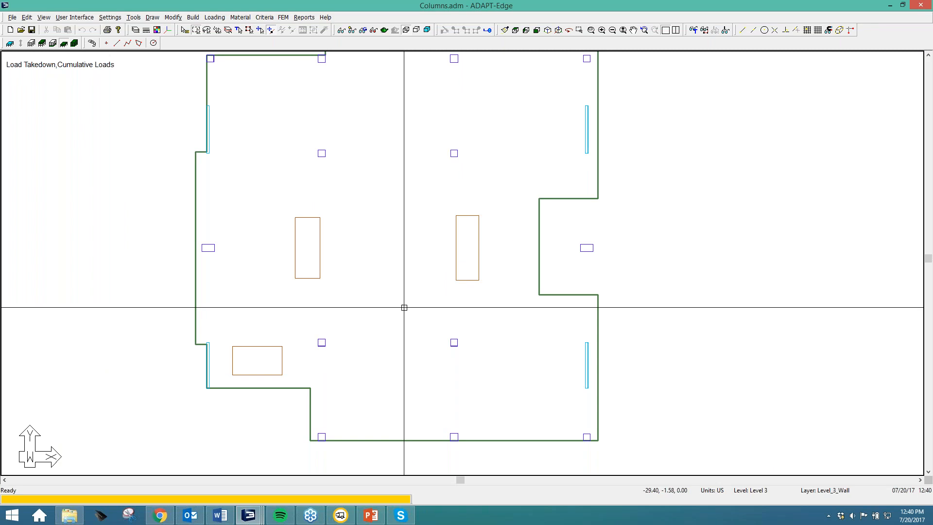
{"action": "left_click", "coordinate": [536, 30]}
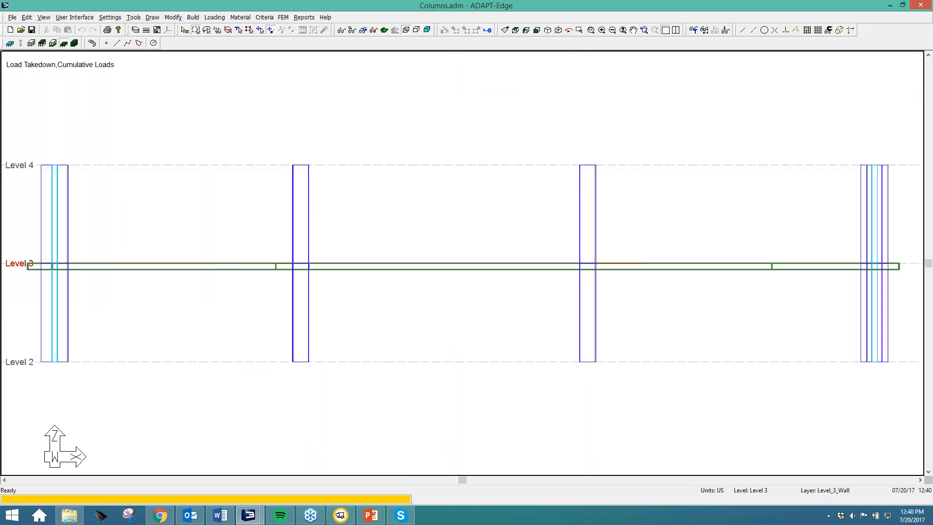
{"action": "scroll", "coordinate": [427, 211], "scroll_direction": "down", "scroll_amount": 2}
{"action": "left_click", "coordinate": [74, 43]}
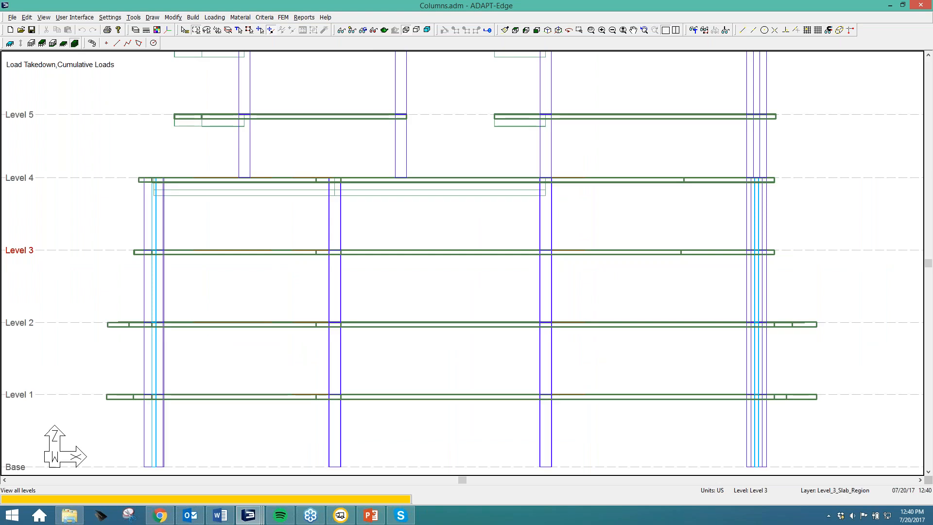
{"action": "scroll", "coordinate": [289, 299], "scroll_direction": "down", "scroll_amount": 3}
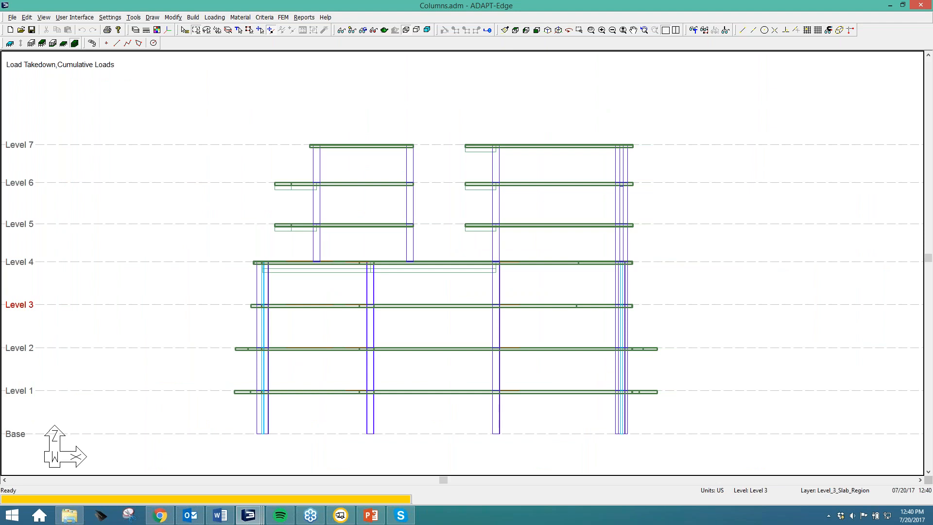
{"action": "left_click_drag", "start_coordinate": [649, 419], "coordinate": [242, 282]}
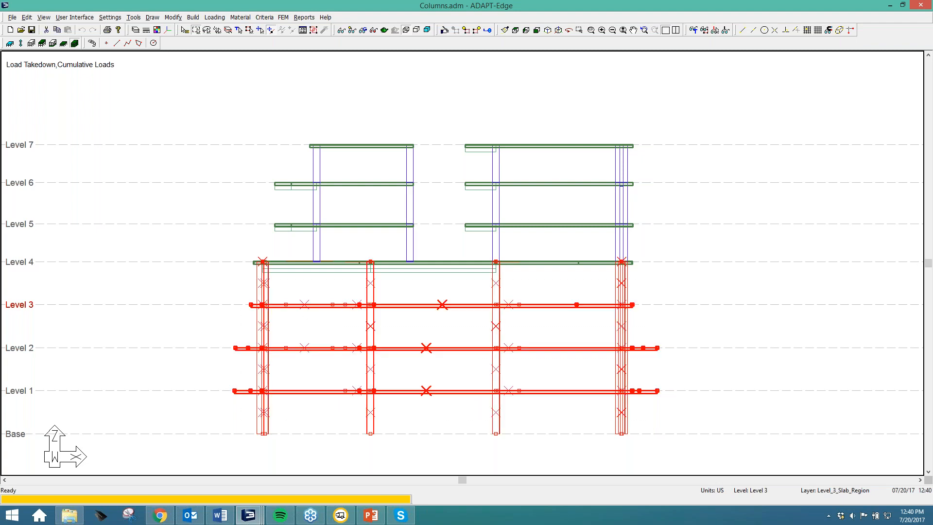
{"action": "key", "text": "Escape"}
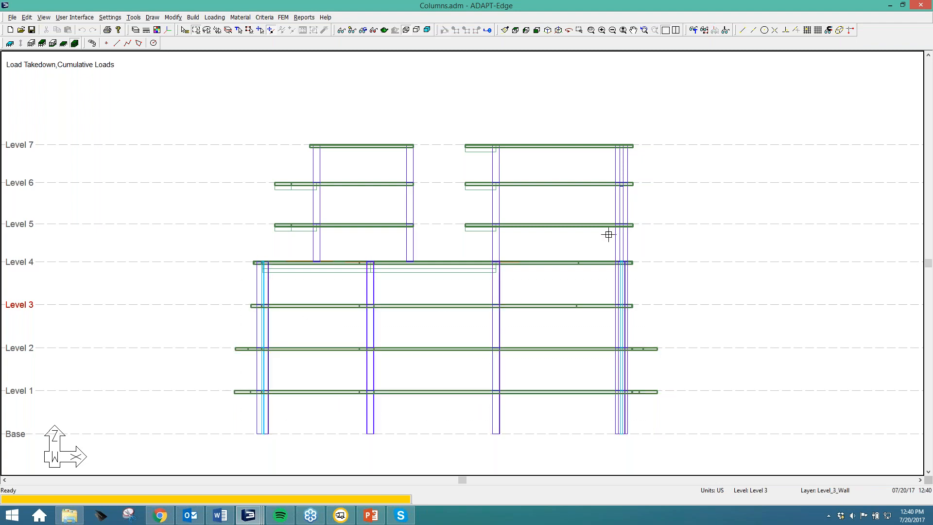
{"action": "left_click_drag", "start_coordinate": [642, 246], "coordinate": [303, 163]}
{"action": "key", "text": "Escape"}
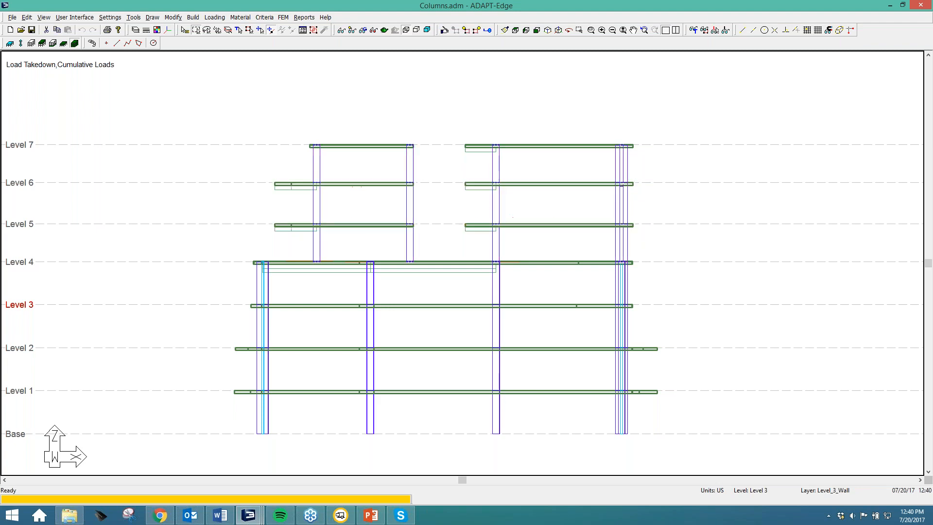
- Hide the slab regions, walls, beams and openings so that only the columns and reference planes are displayed
{"action": "left_click", "coordinate": [342, 31]}
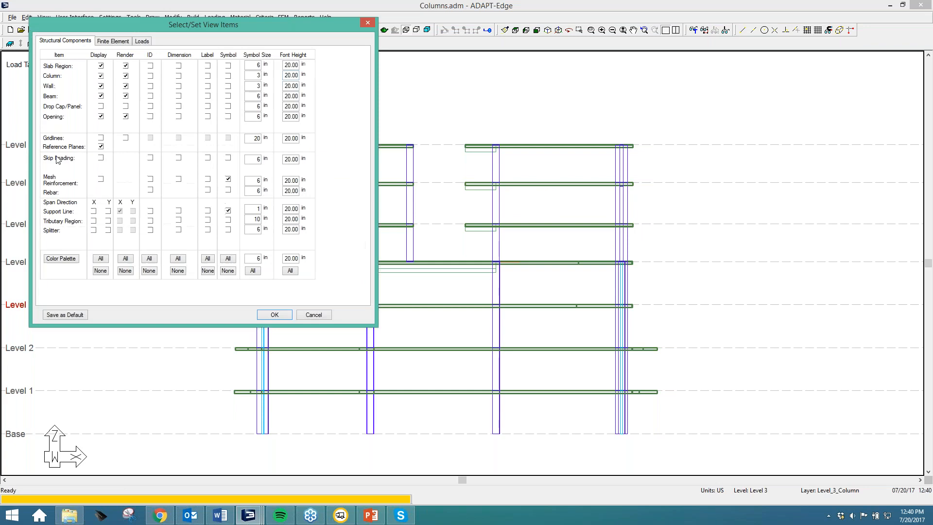
{"action": "left_click", "coordinate": [101, 86]}
{"action": "left_click", "coordinate": [100, 96]}
{"action": "left_click", "coordinate": [101, 117]}
{"action": "left_click", "coordinate": [277, 317]}
- Assign all columns between Level 4 and Level 7 to design groups with the "Auto assign new grouped" option
{"action": "left_click_drag", "start_coordinate": [676, 255], "coordinate": [270, 132]}
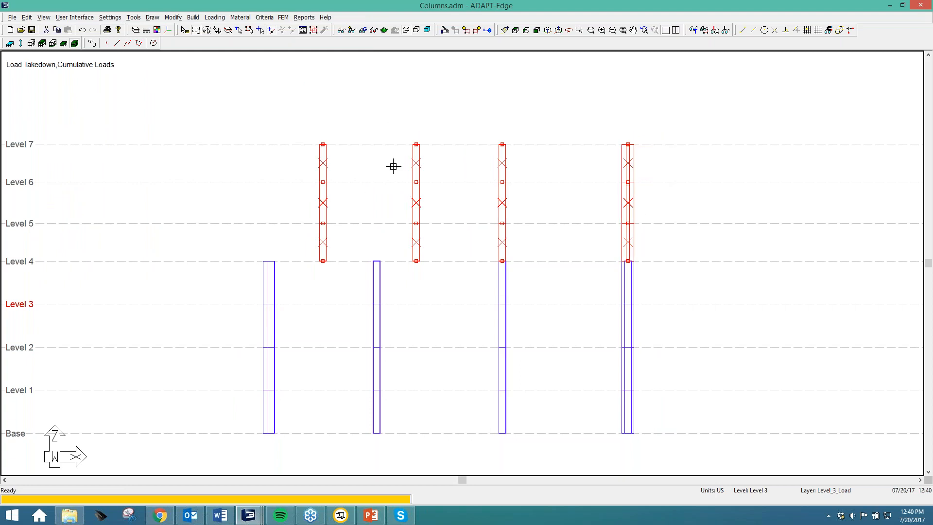
{"action": "left_click", "coordinate": [444, 30]}
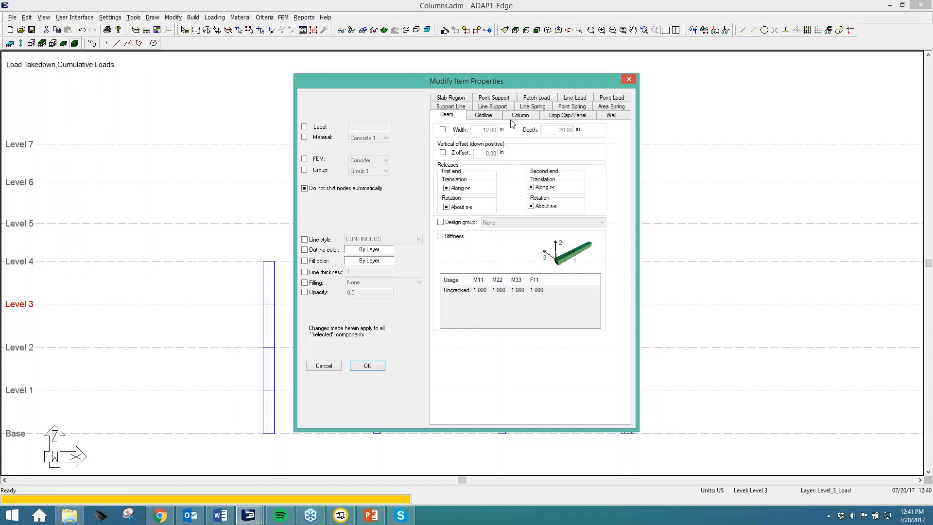
{"action": "left_click", "coordinate": [532, 119]}
{"action": "left_click", "coordinate": [441, 222]}
{"action": "left_click", "coordinate": [500, 223]}
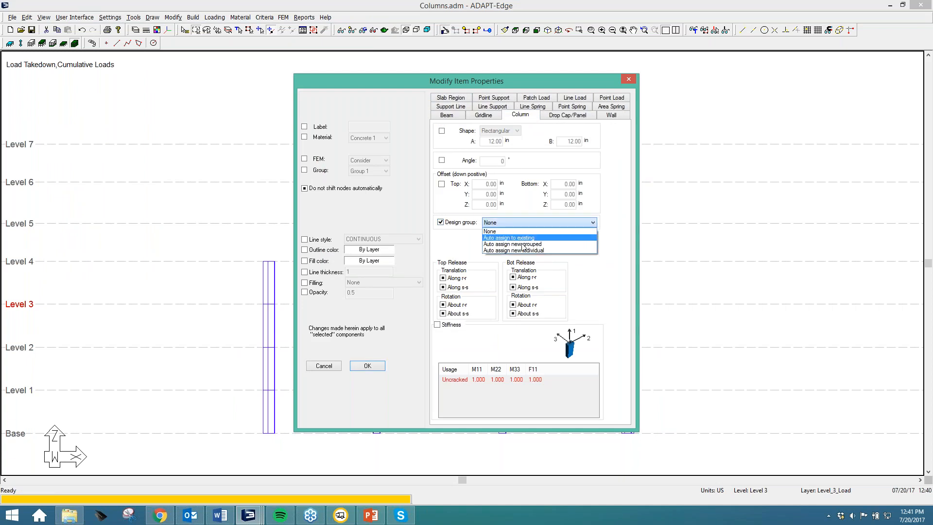
{"action": "left_click", "coordinate": [541, 244]}
{"action": "left_click", "coordinate": [367, 366]}
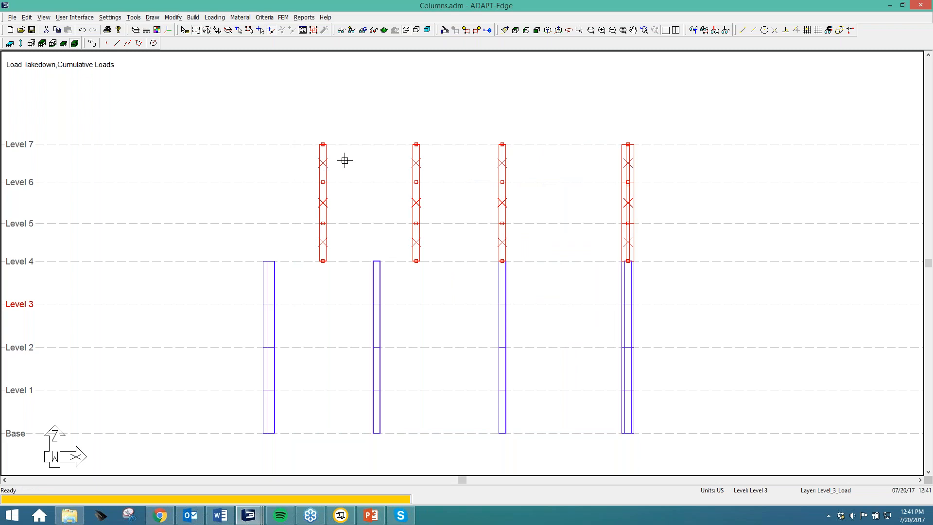
- Open the design group of the outermost upper column between Level 6 and Level 7
{"action": "left_click", "coordinate": [325, 160]}
{"action": "right_click", "coordinate": [327, 160]}
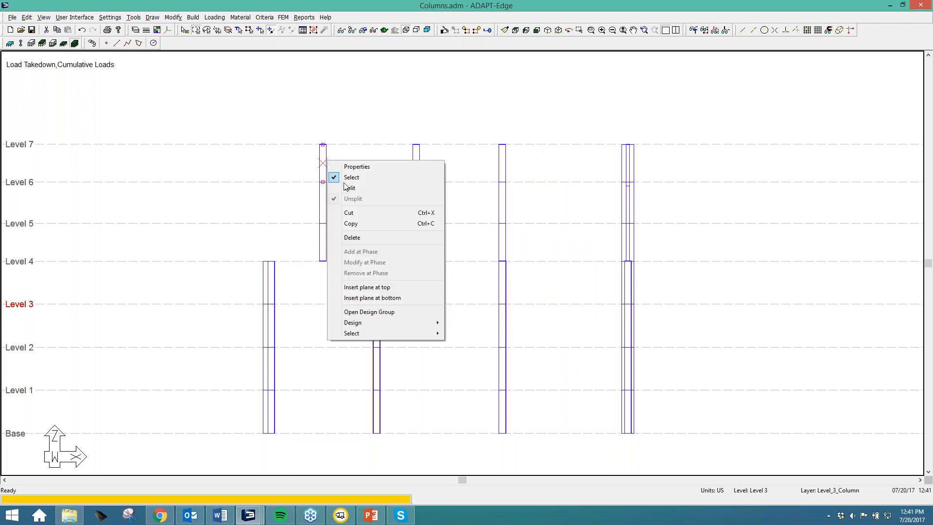
{"action": "left_click", "coordinate": [369, 311]}
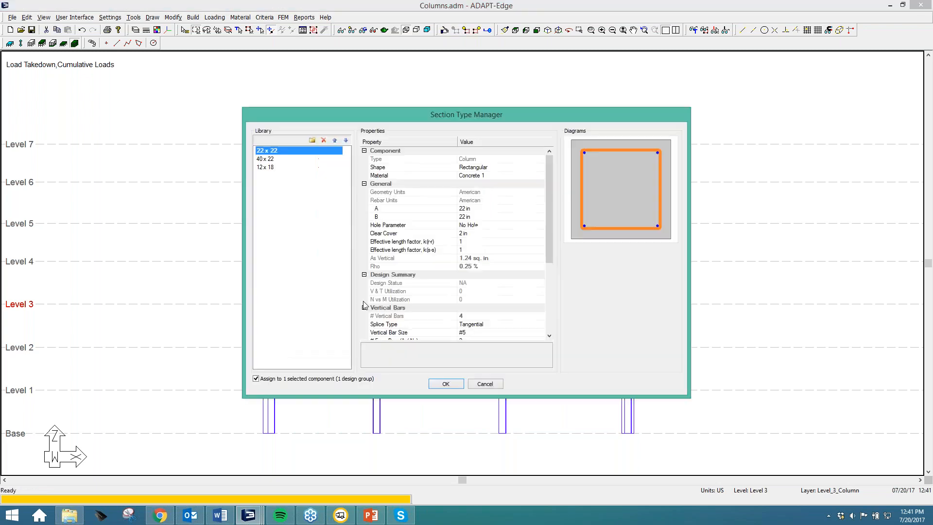
- Review the 40 x 22, 12 x 18 and 22 x 22 column sections, including the 22 x 22 section's dimensions, clear cover and reinforcement ratio
{"action": "left_click", "coordinate": [281, 166]}
{"action": "left_click", "coordinate": [281, 160]}
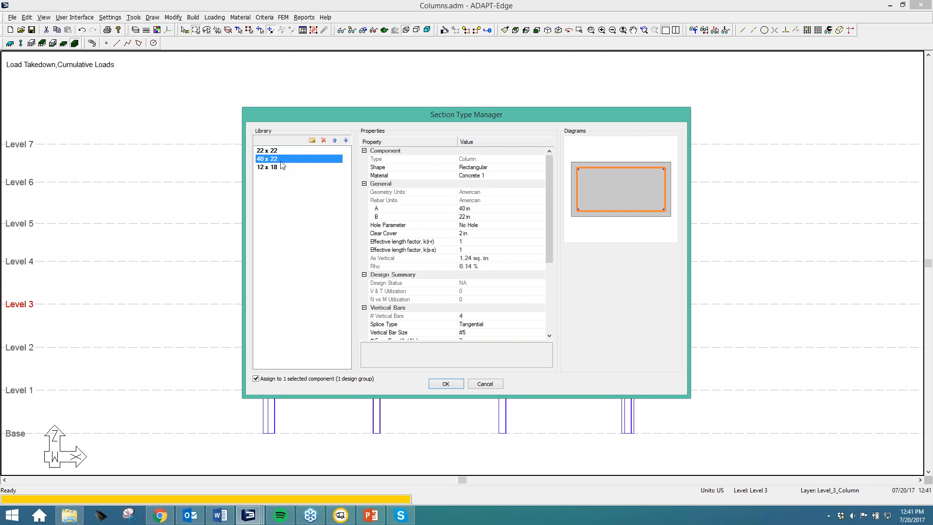
{"action": "left_click", "coordinate": [282, 167]}
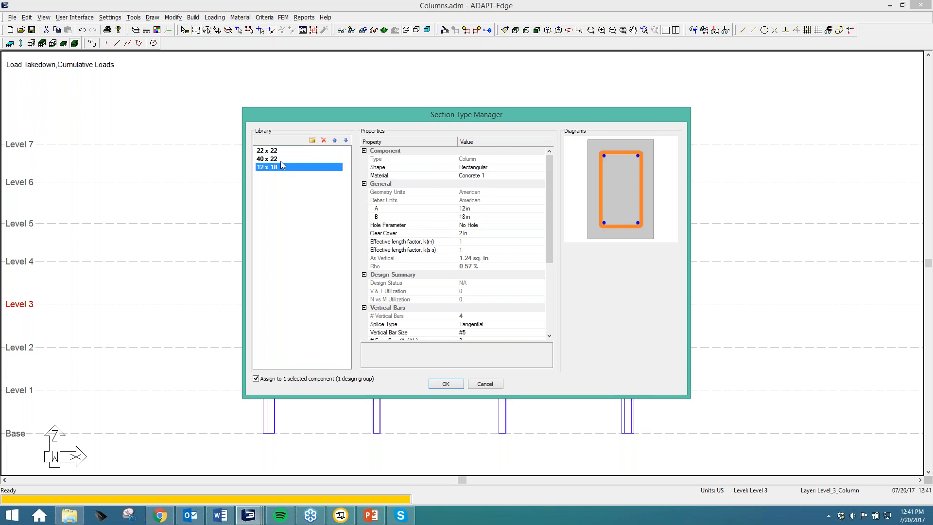
{"action": "left_click", "coordinate": [281, 154]}
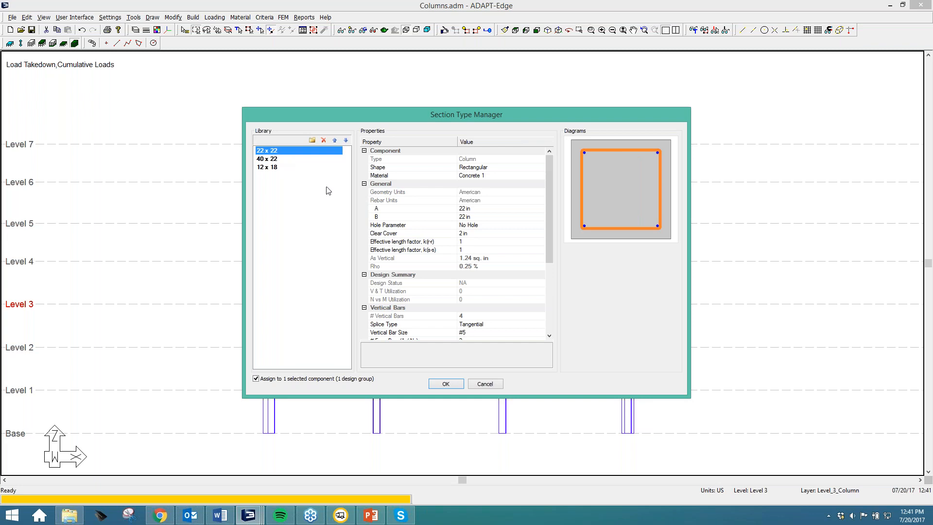
{"action": "left_click", "coordinate": [422, 208]}
{"action": "left_click", "coordinate": [464, 217]}
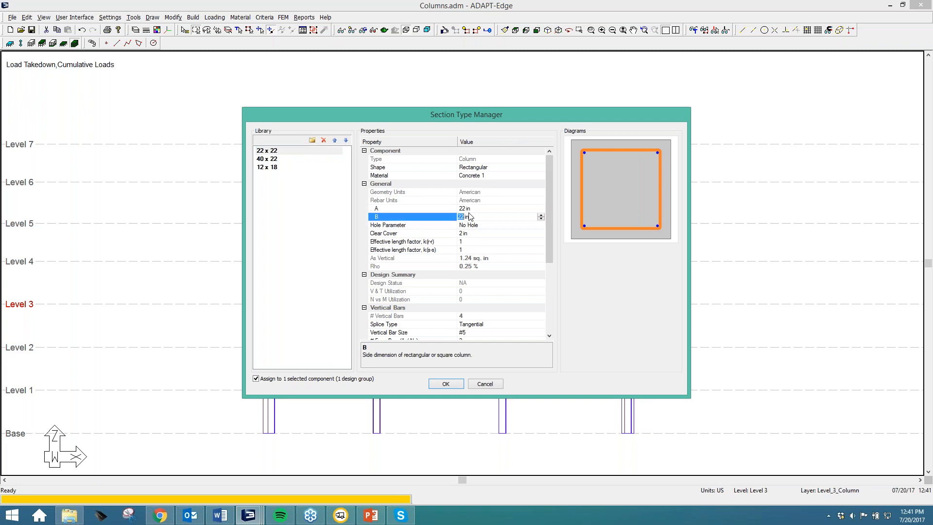
{"action": "left_click", "coordinate": [481, 234]}
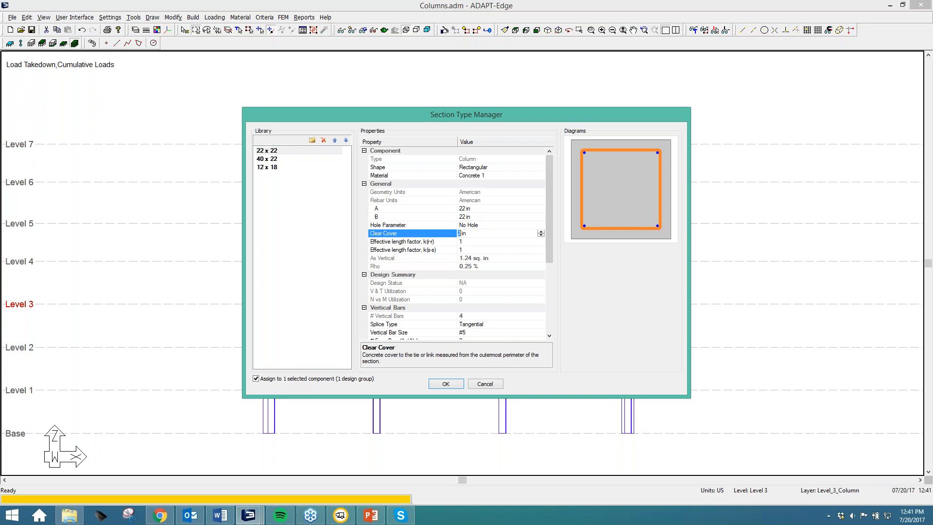
{"action": "left_click", "coordinate": [480, 267]}
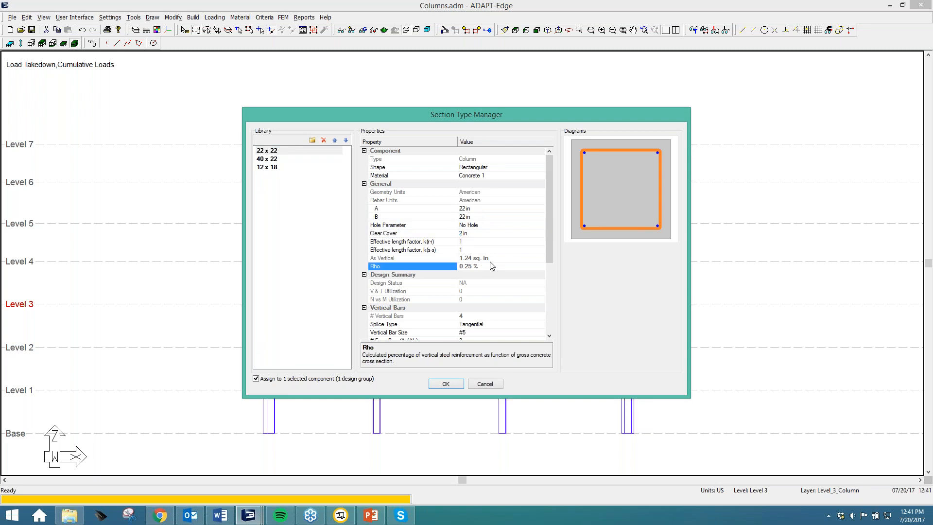
- Set the 22 x 22 section's vertical bar size to #8, with 3 face bars and 3 rows, and check its reinforcement ratio
{"action": "left_click_drag", "start_coordinate": [552, 218], "coordinate": [552, 248]}
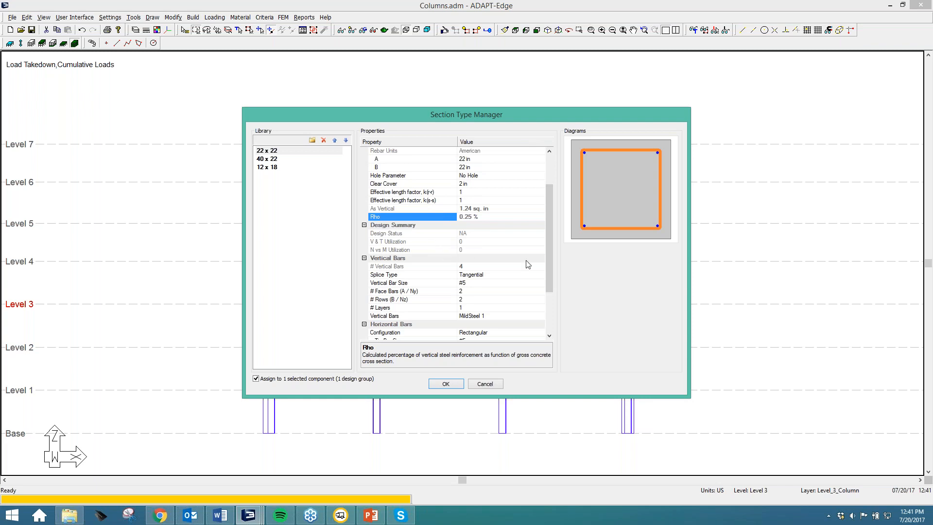
{"action": "left_click_drag", "start_coordinate": [547, 229], "coordinate": [554, 263]}
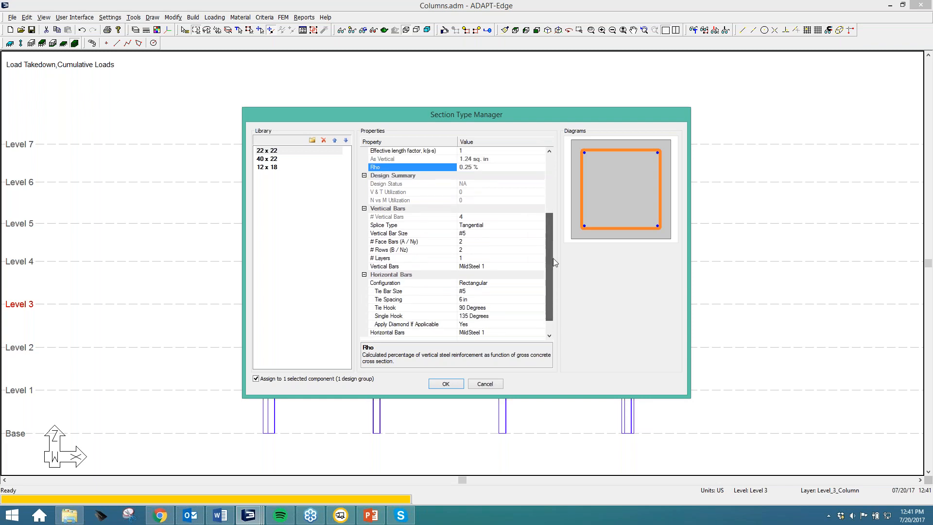
{"action": "left_click", "coordinate": [464, 234]}
{"action": "left_click", "coordinate": [484, 273]}
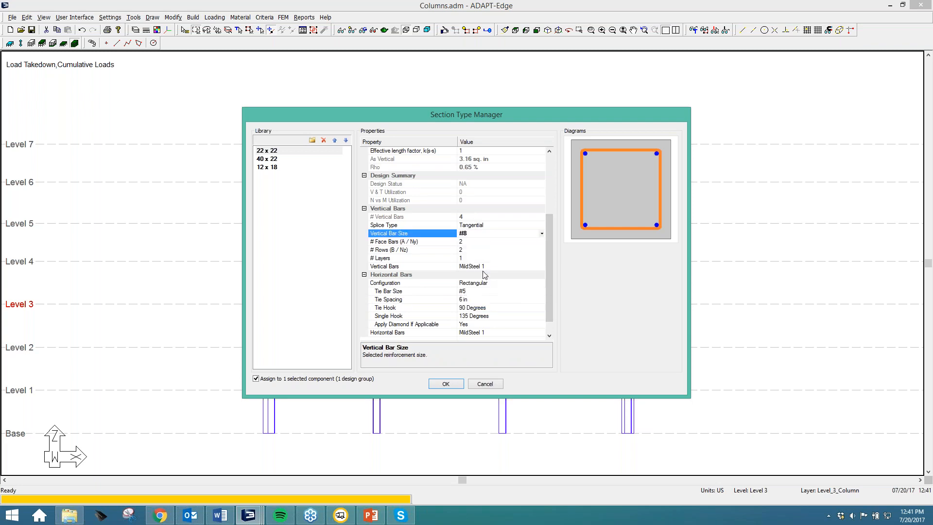
{"action": "left_click", "coordinate": [479, 242]}
{"action": "left_click", "coordinate": [540, 241]}
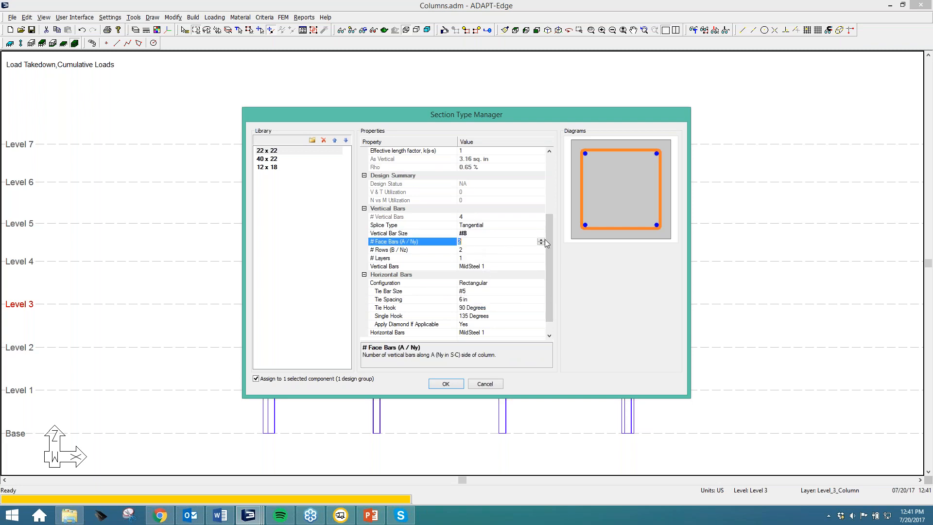
{"action": "left_click", "coordinate": [543, 250]}
{"action": "left_click", "coordinate": [541, 248]}
{"action": "left_click", "coordinate": [478, 168]}
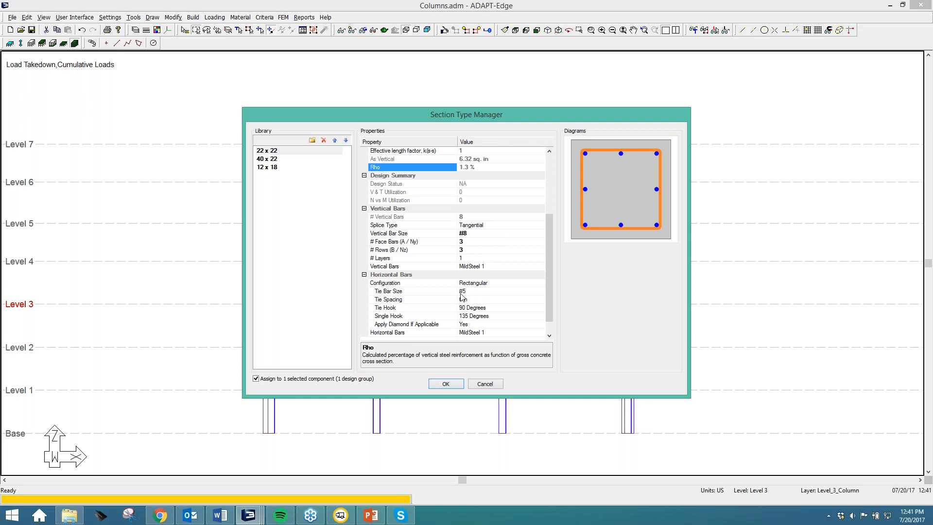
{"action": "left_click_drag", "start_coordinate": [552, 287], "coordinate": [558, 209]}
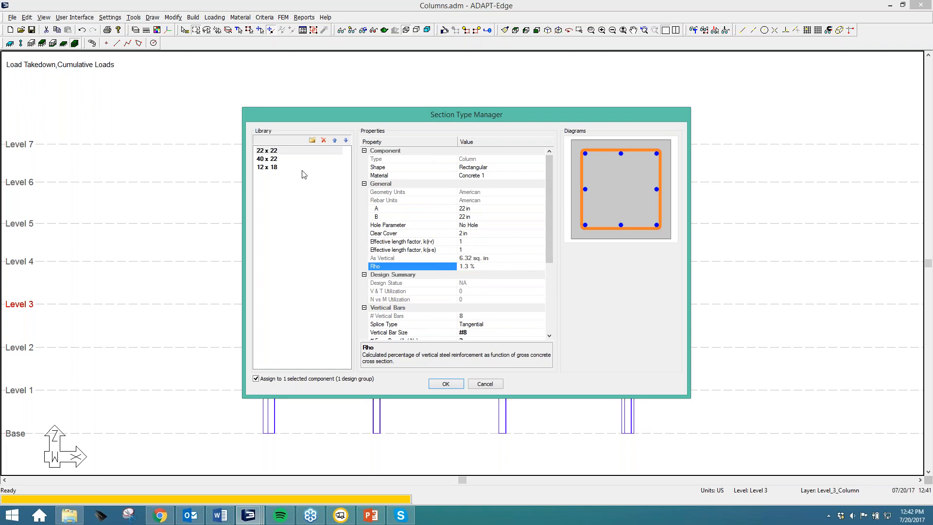
- Turn off assignment to the selected component and rename the 22 x 22 section as 22 x 22 Upper
{"action": "left_click", "coordinate": [255, 378]}
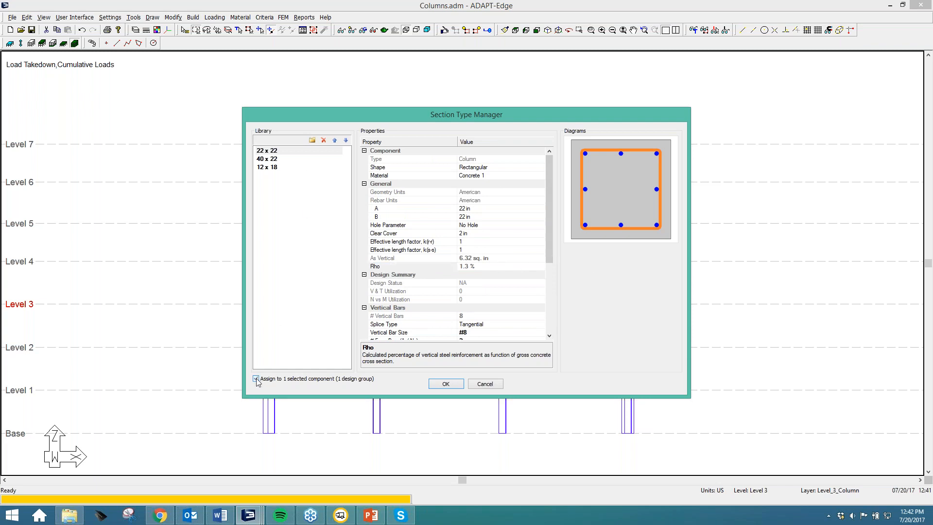
{"action": "left_click", "coordinate": [287, 152]}
{"action": "left_click", "coordinate": [291, 152]}
{"action": "left_click", "coordinate": [294, 151]}
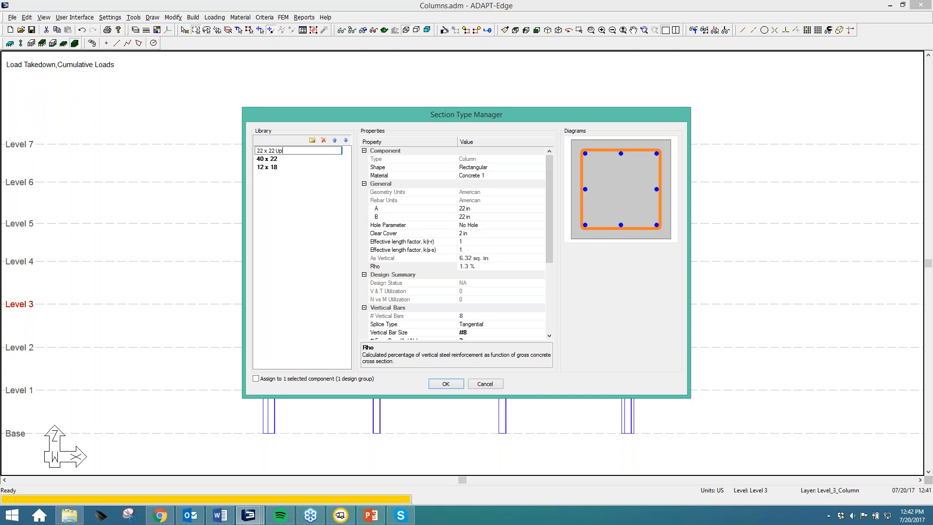
{"action": "key", "text": "Return"}
- Rename the 40 x 22 section as 40 x 22 Upper
{"action": "left_click", "coordinate": [281, 159]}
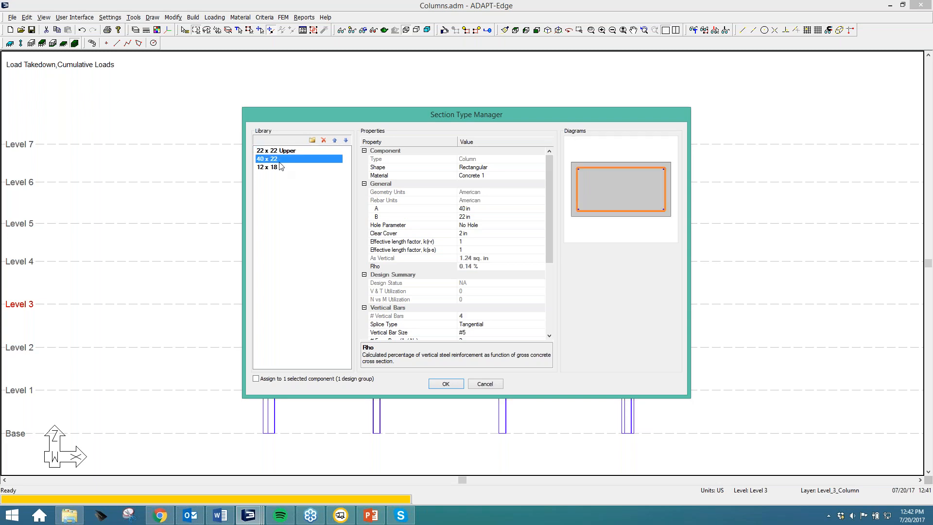
{"action": "left_click", "coordinate": [283, 160]}
{"action": "left_click", "coordinate": [290, 160]}
{"action": "type", "text": "Upper"}
{"action": "key", "text": "Return"}
- Rename the 12 x 18 section as 12 x 18 Upper and accept the section library changes
{"action": "left_click", "coordinate": [290, 168]}
{"action": "left_click", "coordinate": [302, 168]}
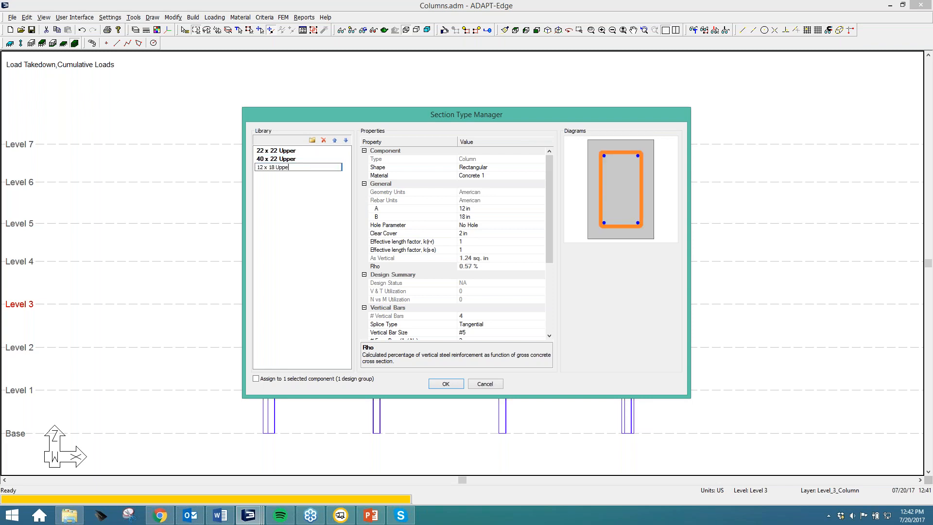
{"action": "type", "text": "Upper"}
{"action": "key", "text": "Return"}
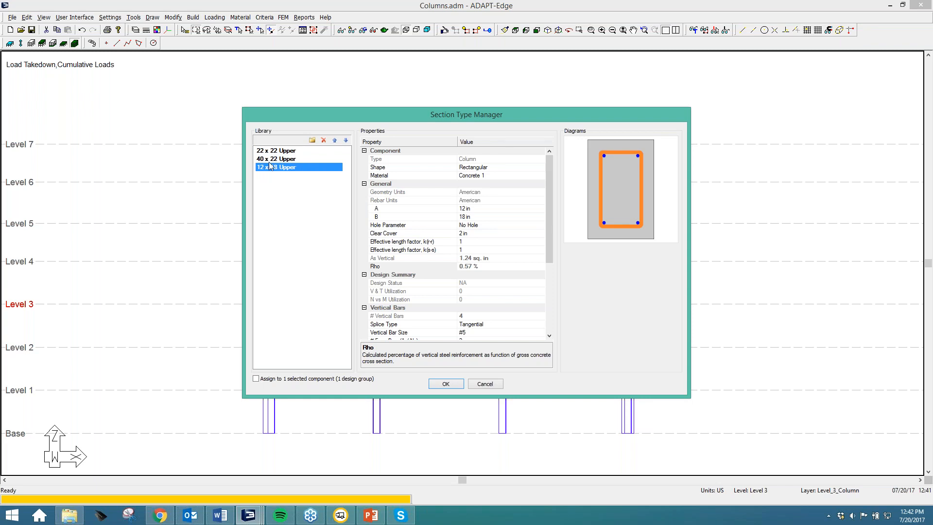
{"action": "left_click", "coordinate": [445, 384]}
- Assign all columns between Base and Level 4 to design groups with the "Auto assign new grouped" option
{"action": "left_click_drag", "start_coordinate": [666, 414], "coordinate": [209, 275]}
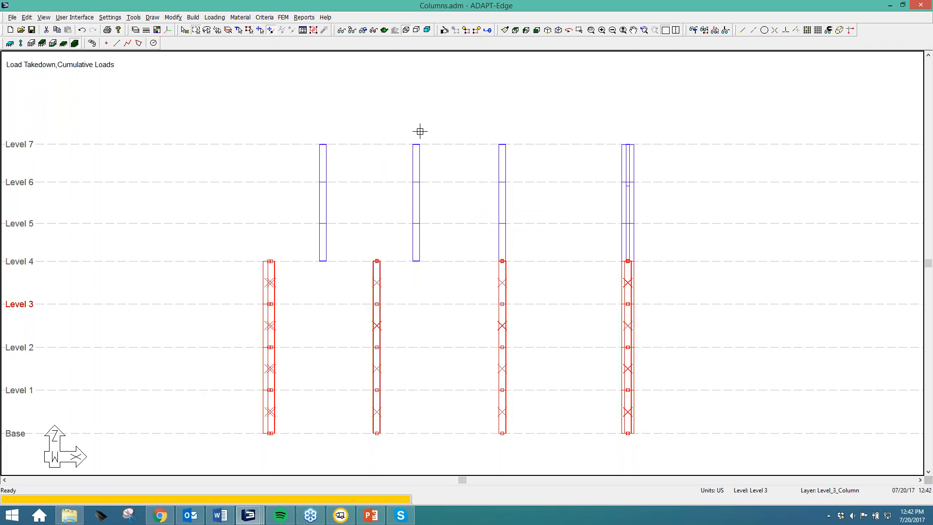
{"action": "left_click", "coordinate": [443, 31]}
{"action": "left_click", "coordinate": [523, 115]}
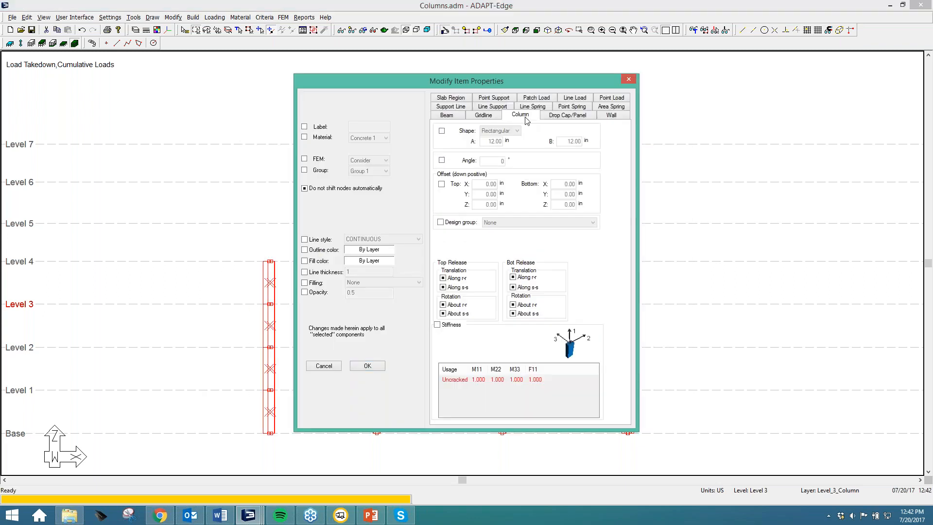
{"action": "left_click", "coordinate": [441, 222]}
{"action": "left_click", "coordinate": [520, 223]}
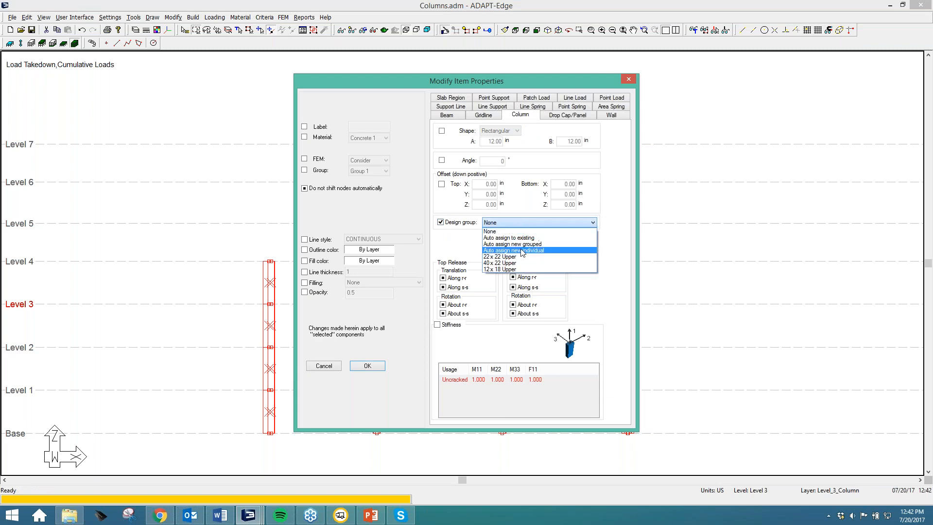
{"action": "left_click", "coordinate": [522, 244]}
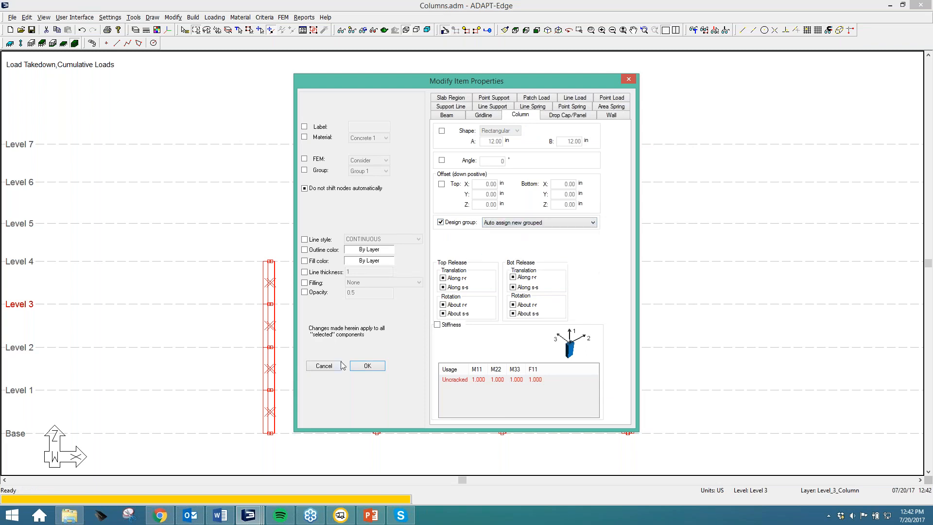
{"action": "left_click", "coordinate": [363, 366]}
{"action": "key", "text": "Escape"}
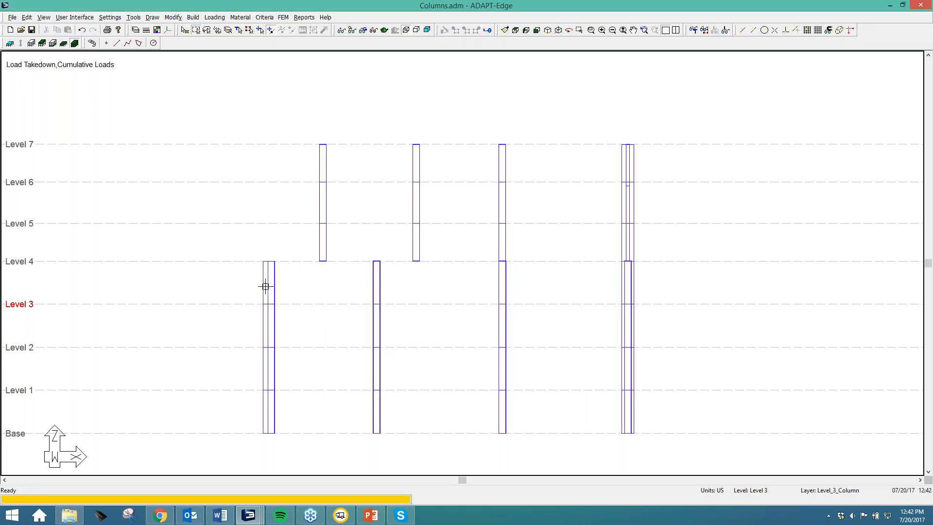
- Open the design group of the outermost lower column between Level 3 and Level 4 and review the sections in the library
{"action": "left_click", "coordinate": [270, 287]}
{"action": "right_click", "coordinate": [274, 289]}
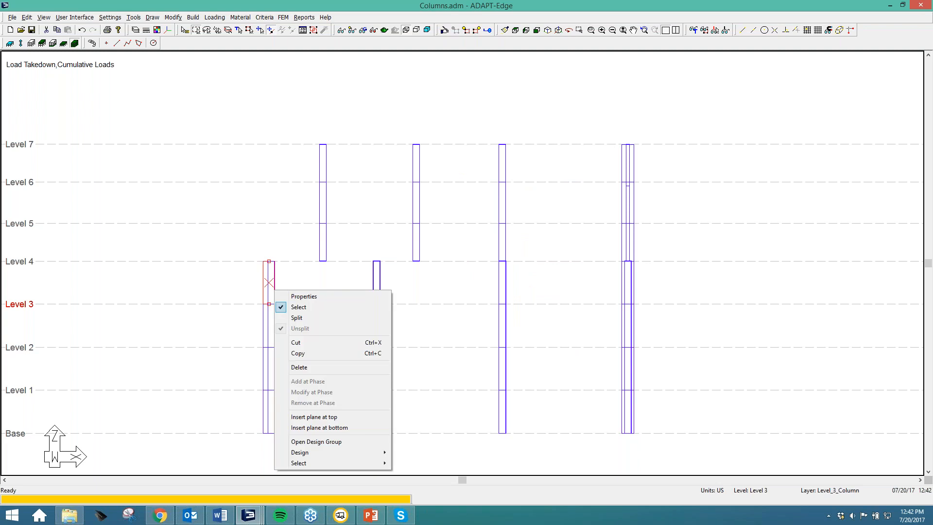
{"action": "left_click", "coordinate": [313, 445]}
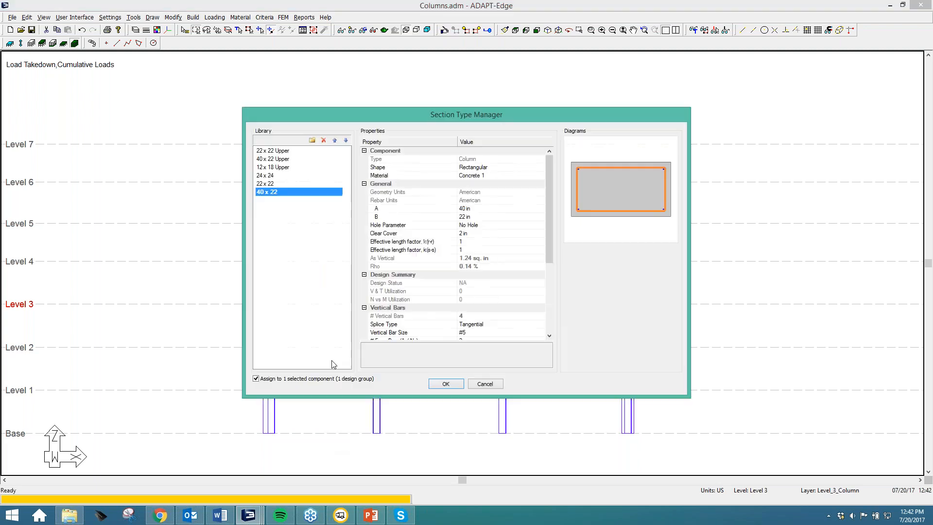
{"action": "left_click", "coordinate": [273, 183]}
{"action": "left_click", "coordinate": [275, 176]}
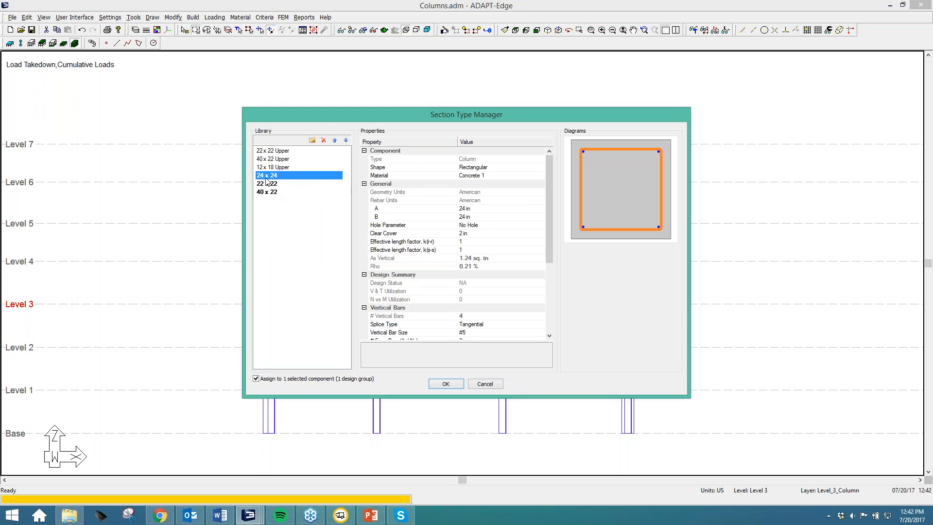
{"action": "left_click", "coordinate": [276, 168]}
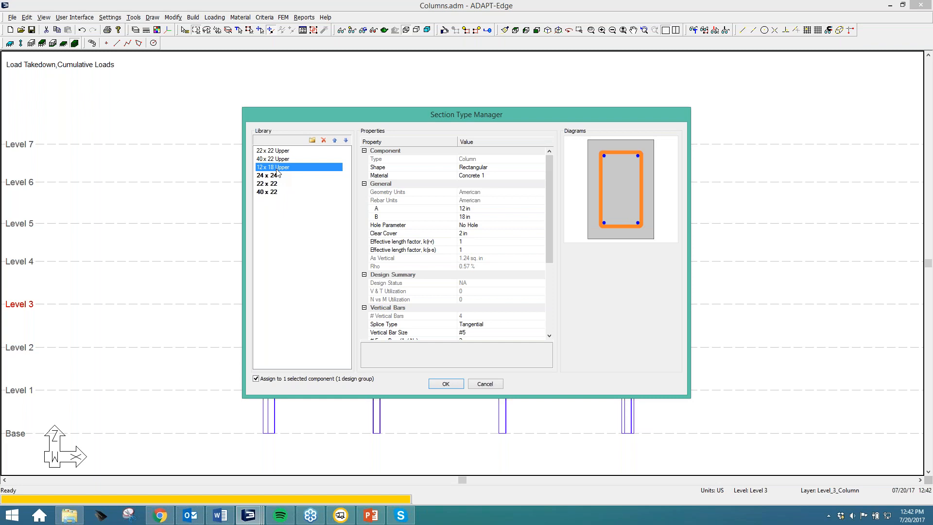
{"action": "left_click", "coordinate": [287, 194]}
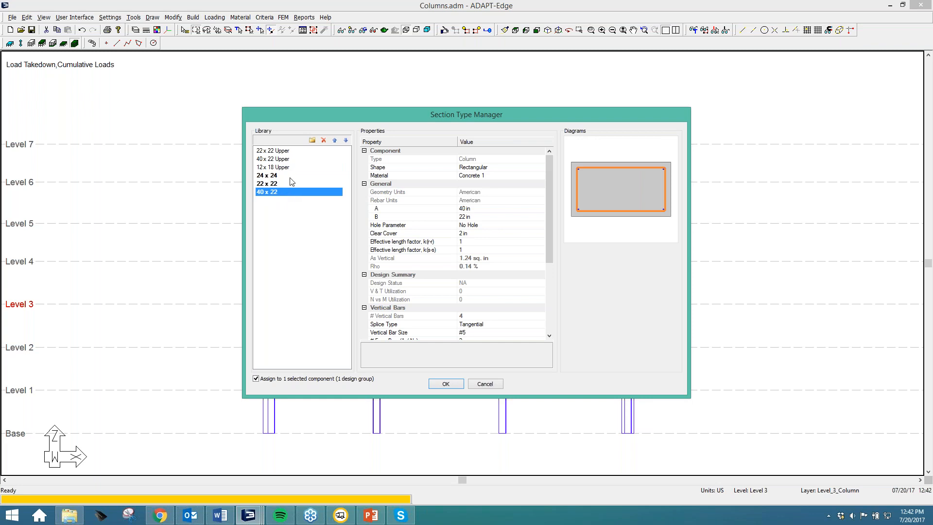
{"action": "left_click", "coordinate": [253, 379]}
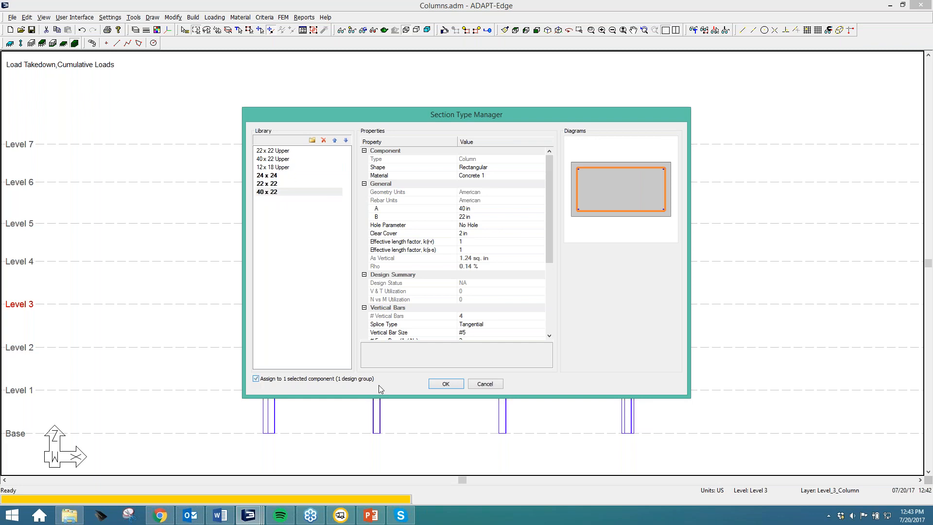
{"action": "left_click", "coordinate": [445, 384]}
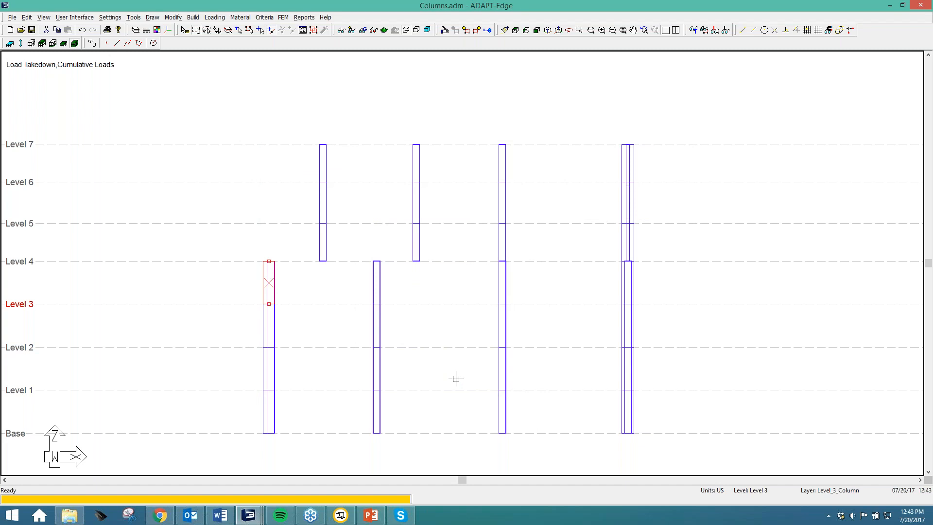
{"action": "left_click", "coordinate": [455, 378]}
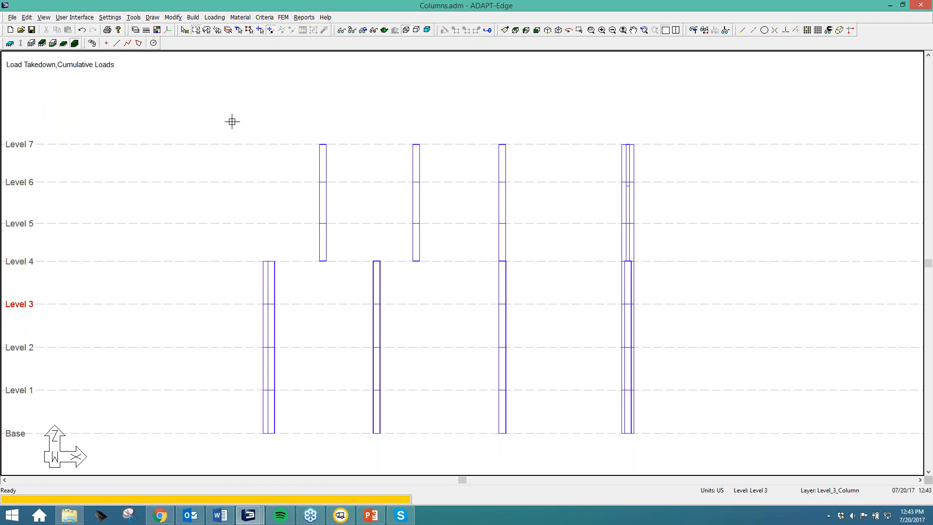
- Mark the Live load case as reducible in the load case library
{"action": "left_click", "coordinate": [220, 18]}
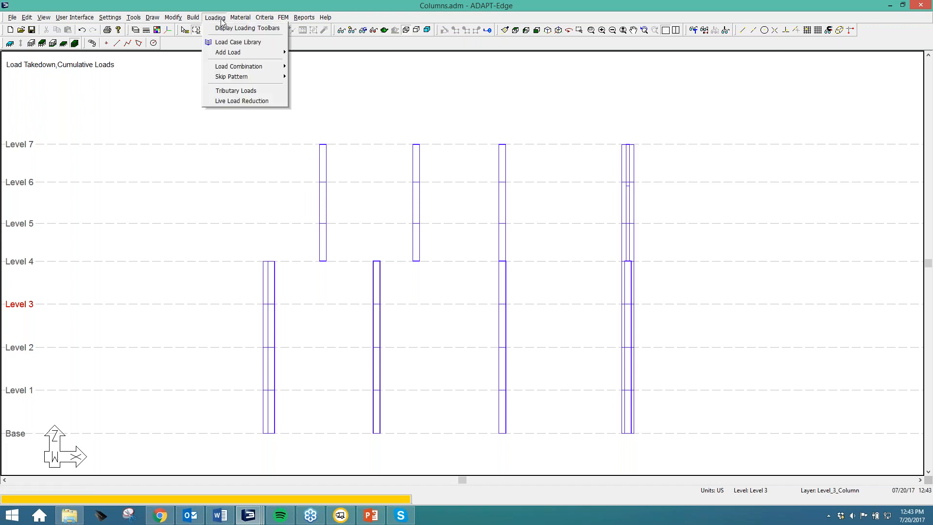
{"action": "left_click", "coordinate": [225, 43]}
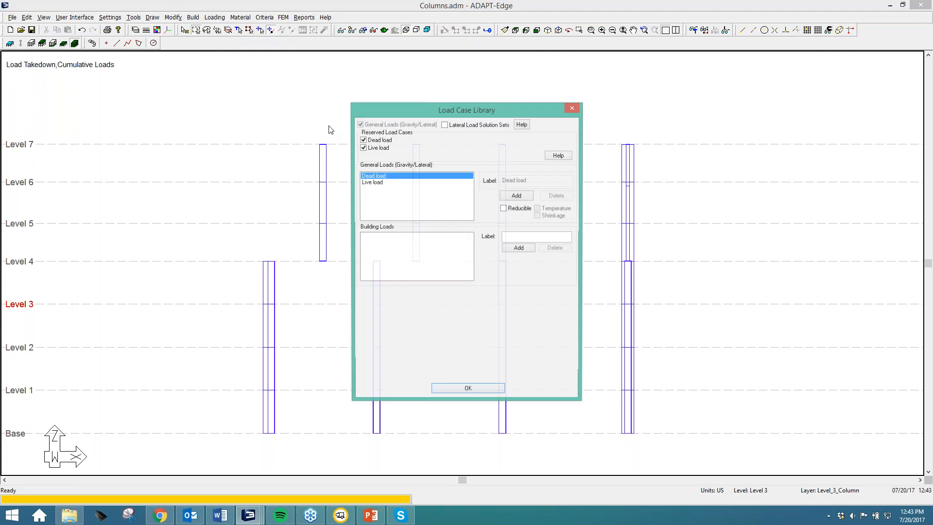
{"action": "left_click", "coordinate": [379, 183]}
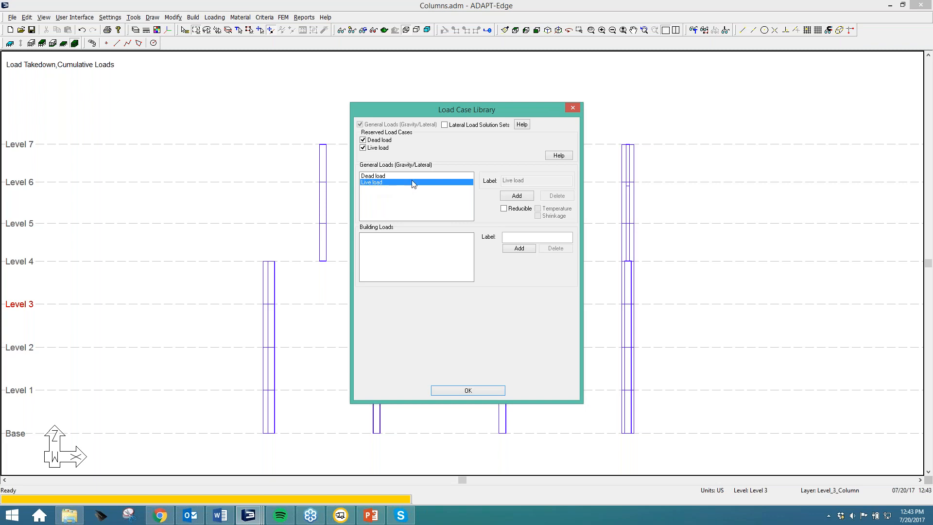
{"action": "left_click", "coordinate": [504, 208]}
{"action": "left_click", "coordinate": [457, 389]}
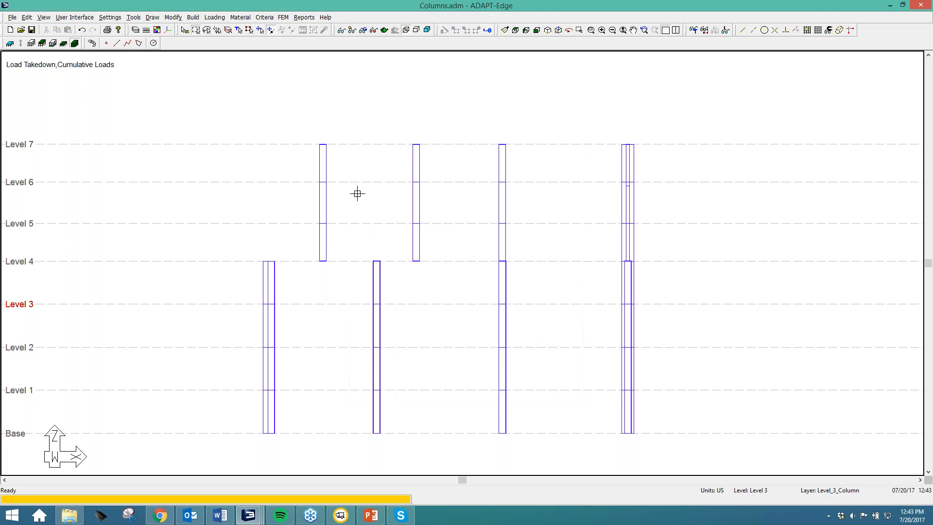
- Add two live load reduction rows by cumulative area, set the first to 150 ft2 with factor 0.88, and save the model
{"action": "left_click", "coordinate": [215, 17]}
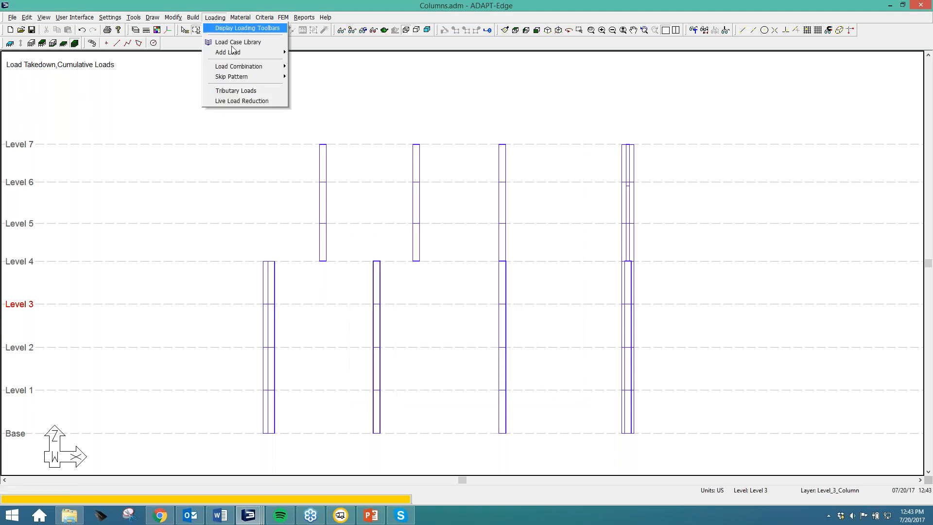
{"action": "left_click", "coordinate": [242, 100]}
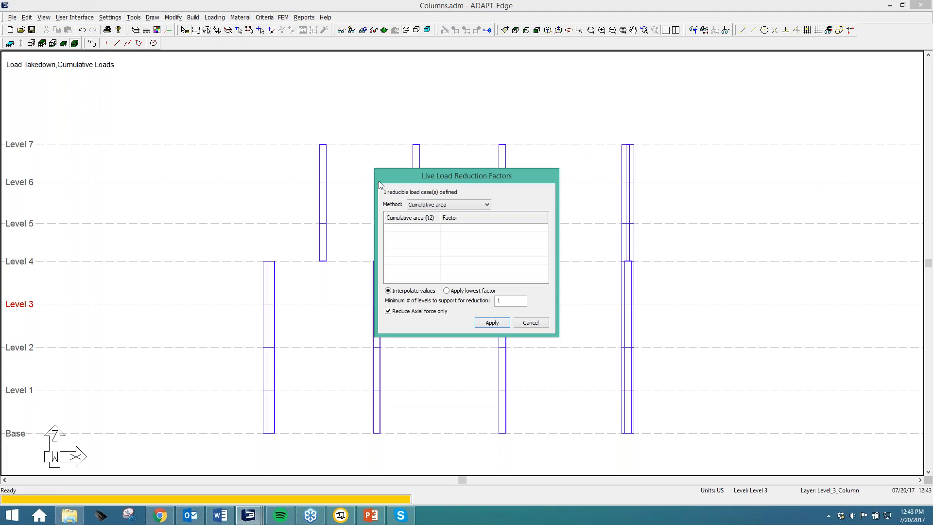
{"action": "right_click", "coordinate": [431, 253]}
{"action": "left_click", "coordinate": [439, 260]}
{"action": "right_click", "coordinate": [430, 246]}
{"action": "left_click", "coordinate": [443, 251]}
{"action": "left_click", "coordinate": [401, 229]}
{"action": "left_click", "coordinate": [402, 229]}
{"action": "left_click", "coordinate": [451, 228]}
{"action": "key", "text": "BackSpace"}
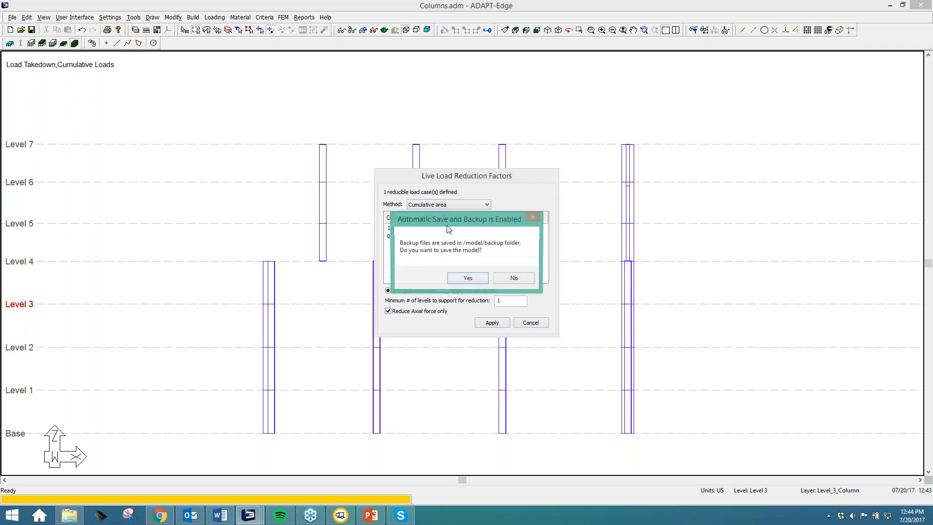
{"action": "left_click", "coordinate": [472, 278]}
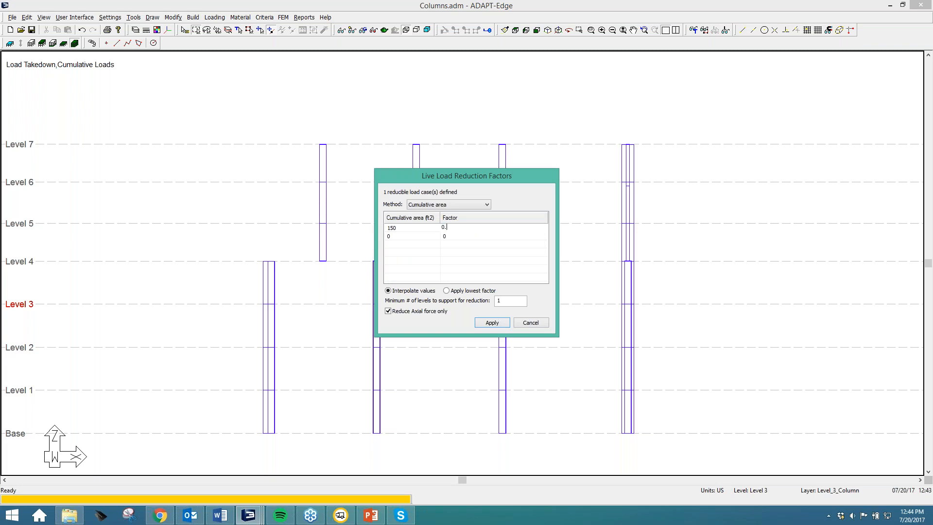
- Set the second live load reduction row to 750 ft2 with factor 0.4 and apply the reduction factors
{"action": "double_click", "coordinate": [405, 235]}
{"action": "type", "text": "750"}
{"action": "double_click", "coordinate": [456, 237]}
{"action": "key", "text": "Return"}
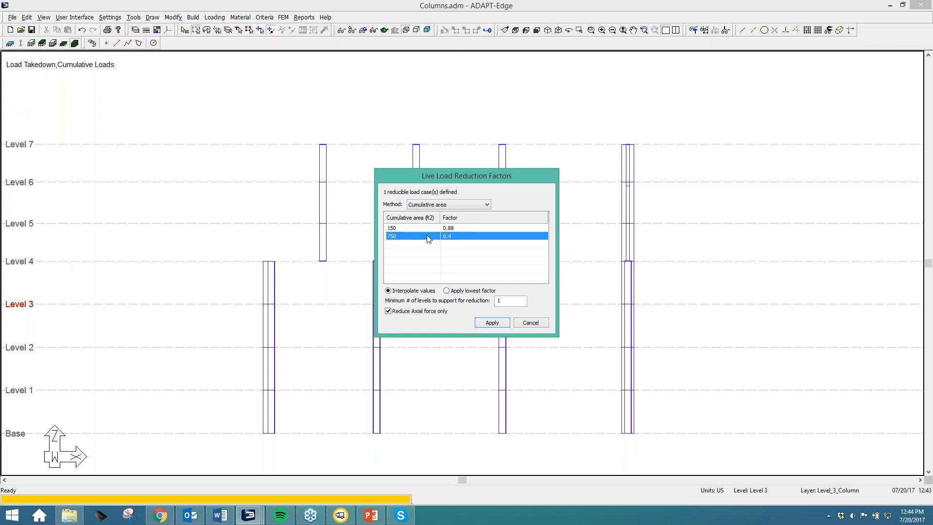
{"action": "left_click", "coordinate": [490, 324]}
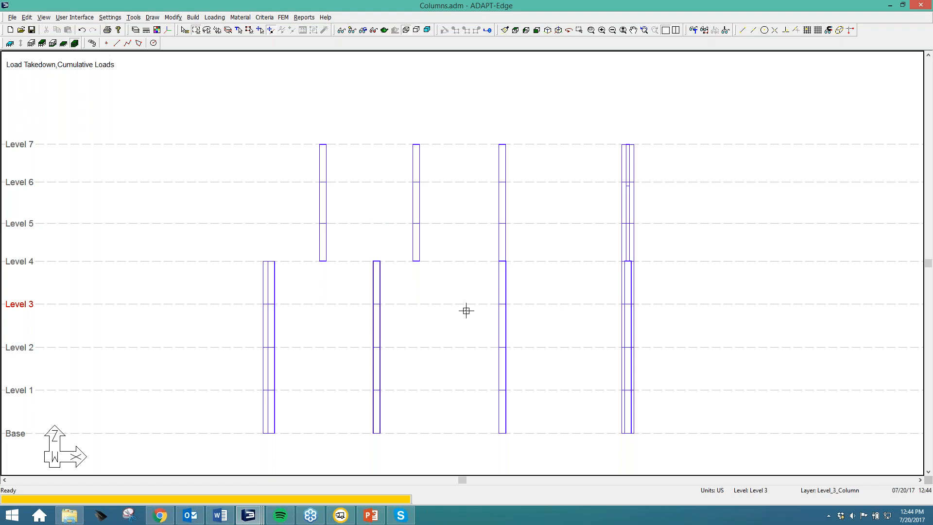
- In the component design options, set the code to ACI 2011 and choose Tributary Method (Axial Gravity Only) as force source
{"action": "left_click", "coordinate": [284, 17]}
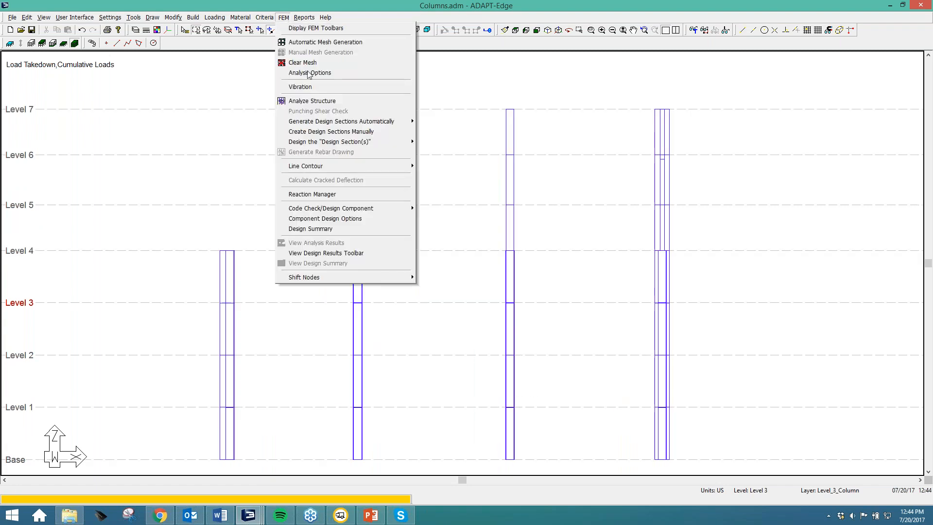
{"action": "left_click", "coordinate": [328, 219]}
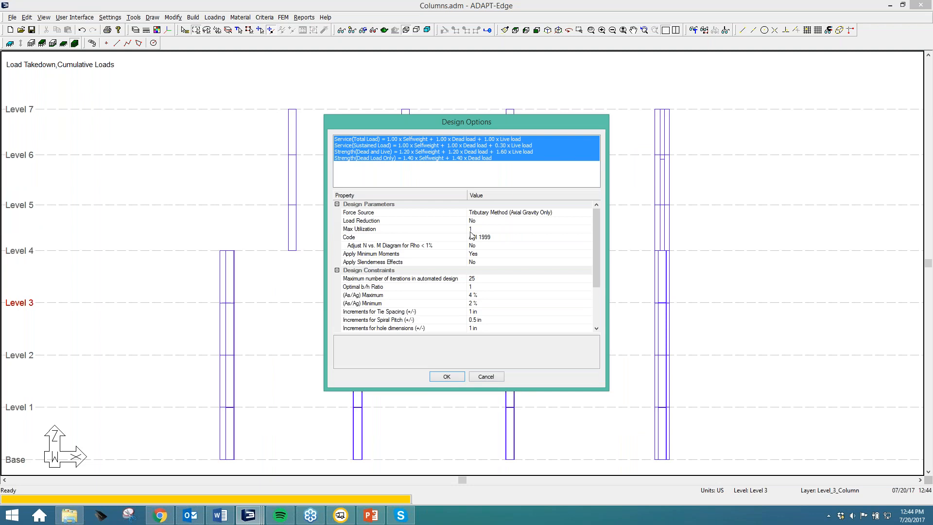
{"action": "left_click", "coordinate": [498, 238]}
{"action": "left_click", "coordinate": [497, 238]}
{"action": "left_click", "coordinate": [497, 270]}
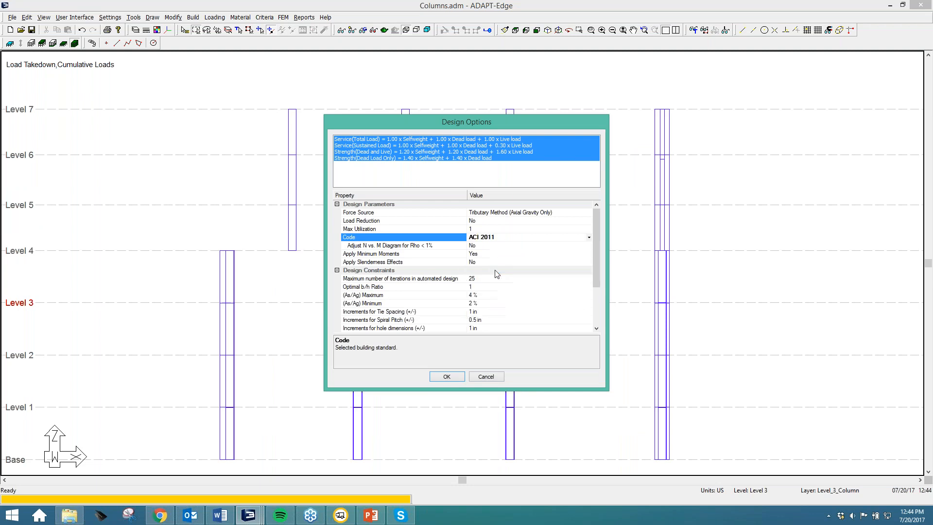
{"action": "left_click", "coordinate": [488, 214]}
{"action": "left_click", "coordinate": [488, 214]}
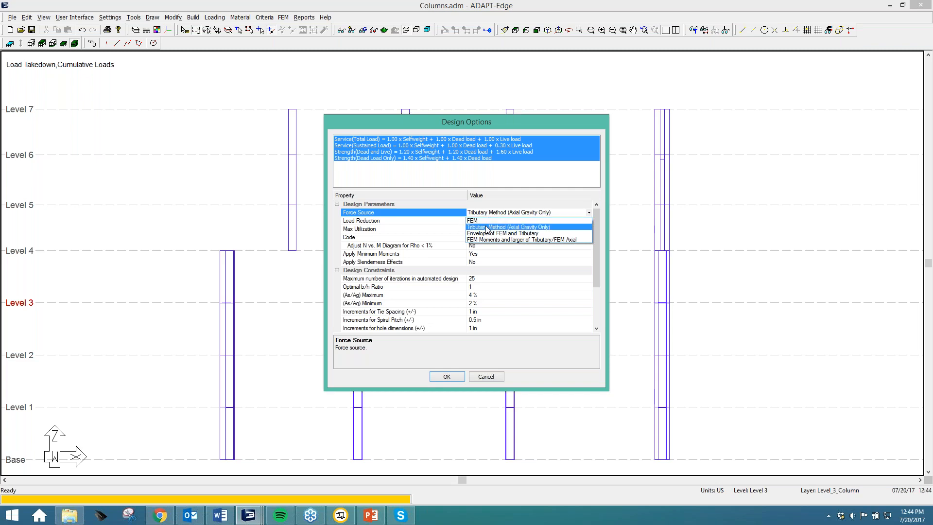
{"action": "left_click", "coordinate": [489, 227]}
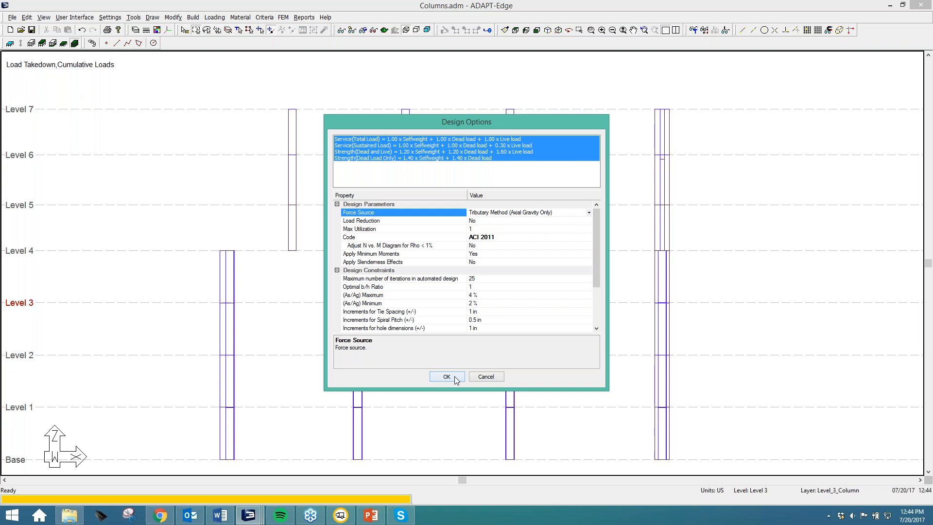
- Set the optimal b/h ratio in the design constraints to 0.8
{"action": "left_click_drag", "start_coordinate": [596, 245], "coordinate": [597, 276]}
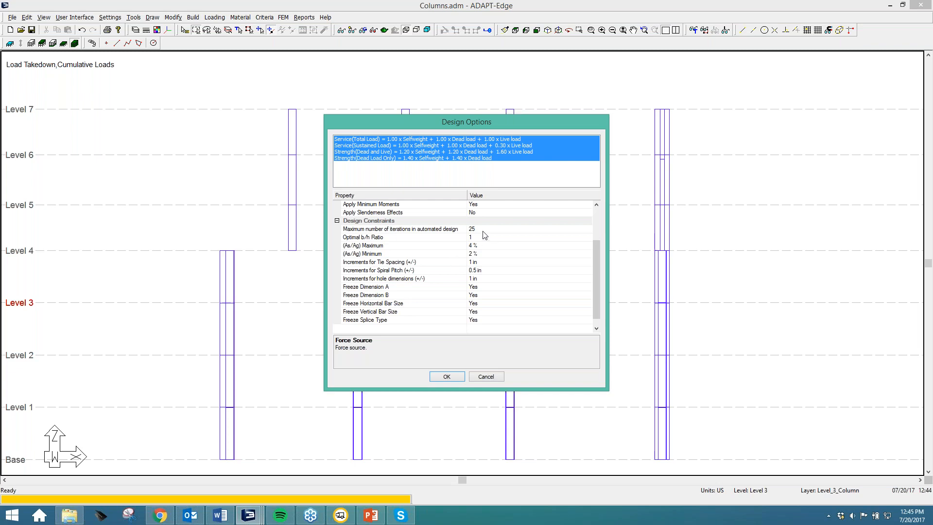
{"action": "scroll", "coordinate": [484, 236], "scroll_direction": "up", "scroll_amount": 1}
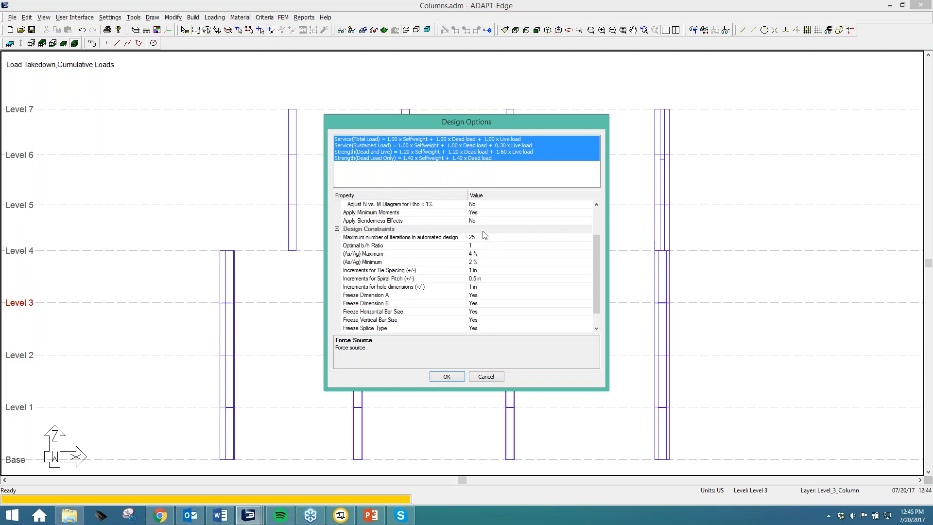
{"action": "left_click", "coordinate": [483, 241]}
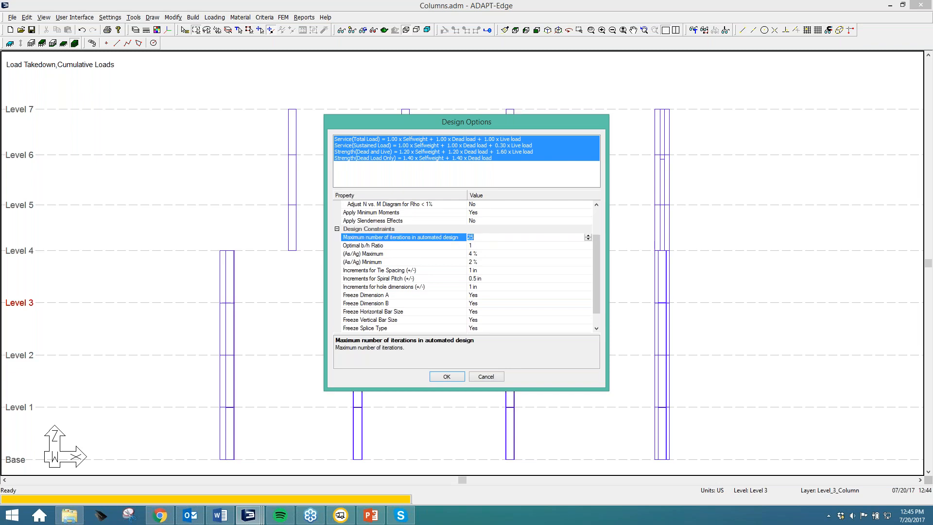
{"action": "left_click", "coordinate": [482, 245]}
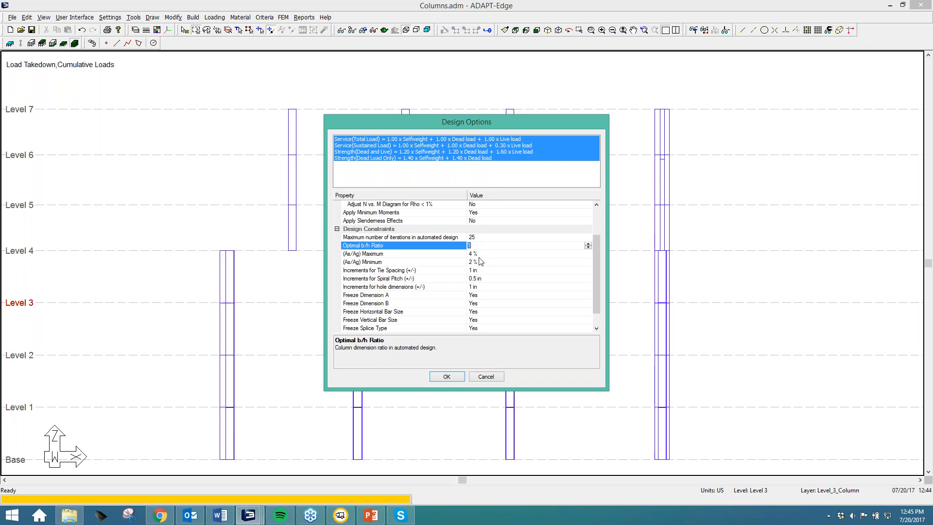
{"action": "type", "text": "0.8"}
{"action": "scroll", "coordinate": [601, 277], "scroll_direction": "down", "scroll_amount": 1}
- Switch Freeze Dimension A to No to expose its size limits, and restore it to Yes
{"action": "left_click", "coordinate": [496, 281]}
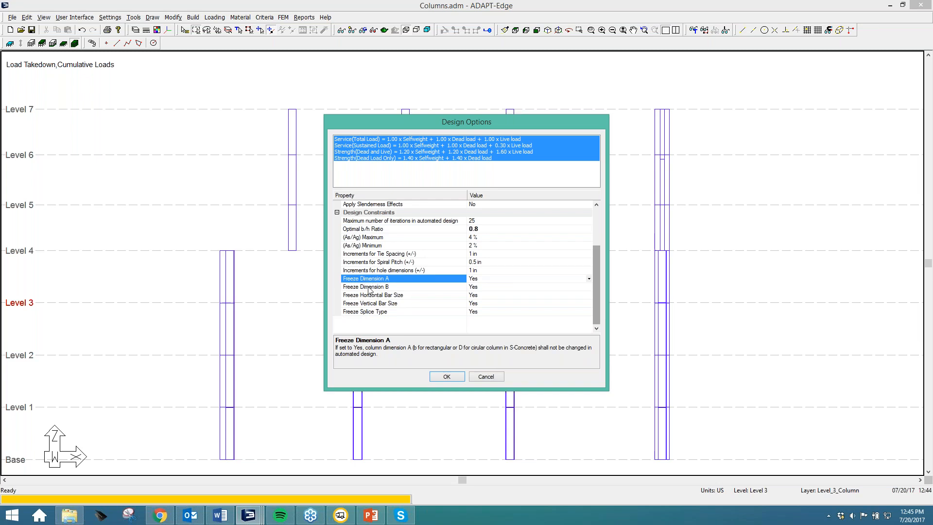
{"action": "left_click", "coordinate": [474, 280]}
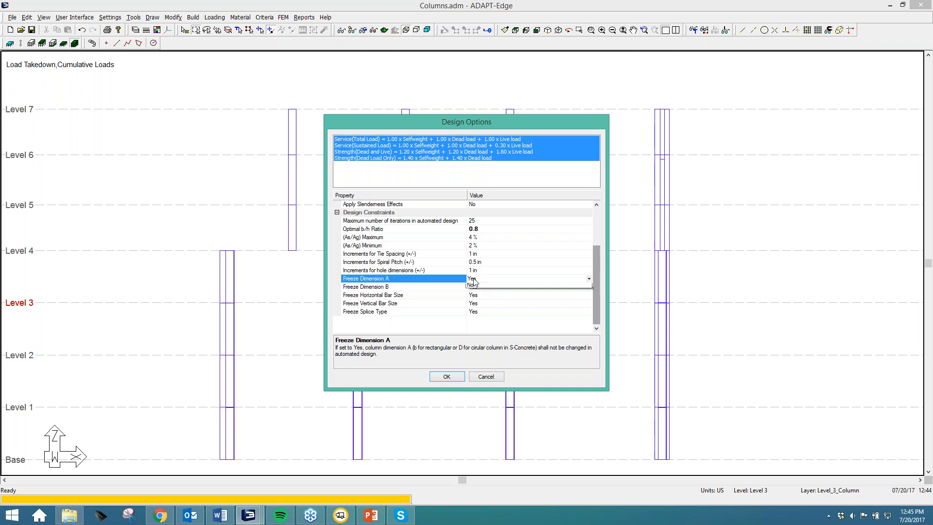
{"action": "left_click", "coordinate": [483, 294]}
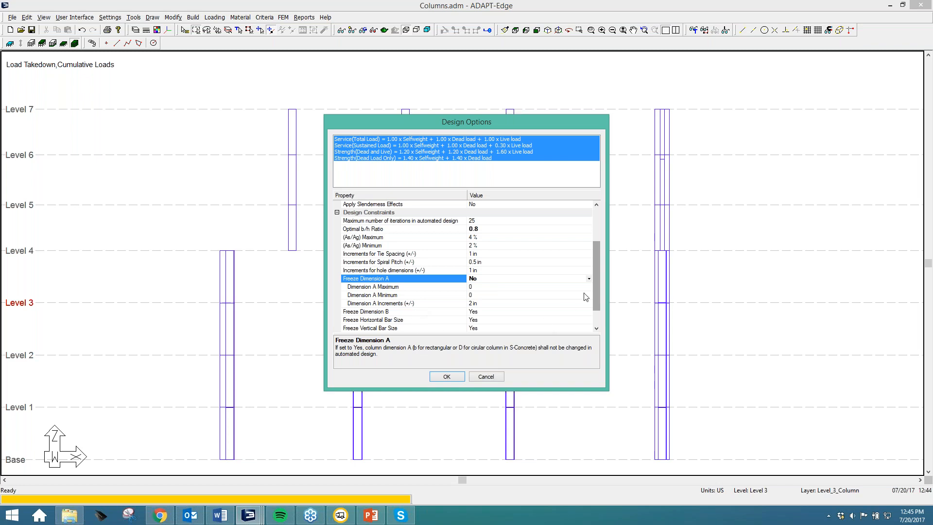
{"action": "left_click_drag", "start_coordinate": [597, 299], "coordinate": [597, 293]}
{"action": "left_click", "coordinate": [509, 287]}
{"action": "left_click", "coordinate": [511, 294]}
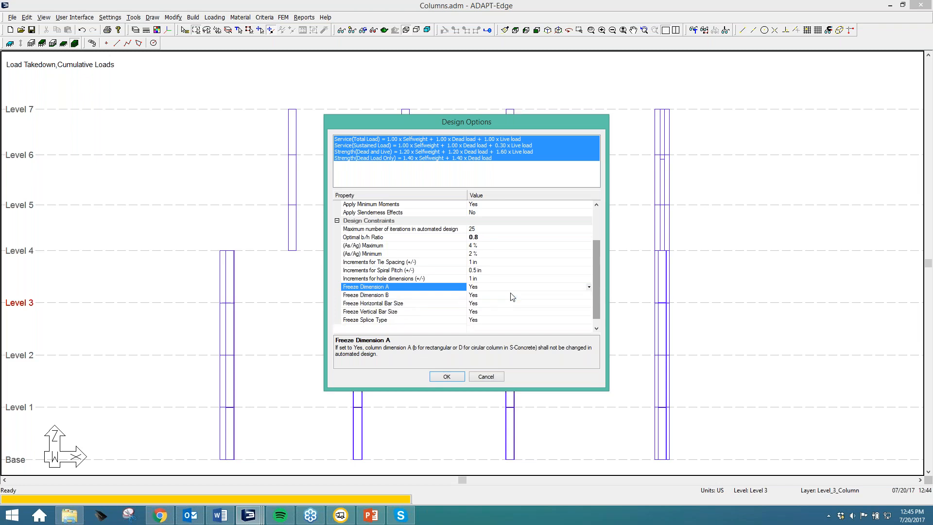
- Accept the design options and run the design for all listed column design groups
{"action": "left_click", "coordinate": [446, 377]}
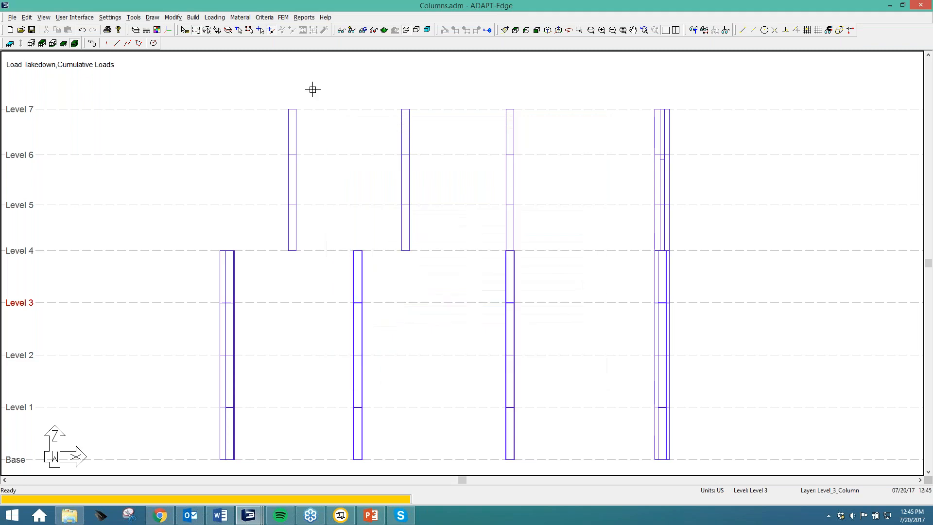
{"action": "left_click", "coordinate": [283, 17]}
{"action": "mouse_move", "coordinate": [342, 208]}
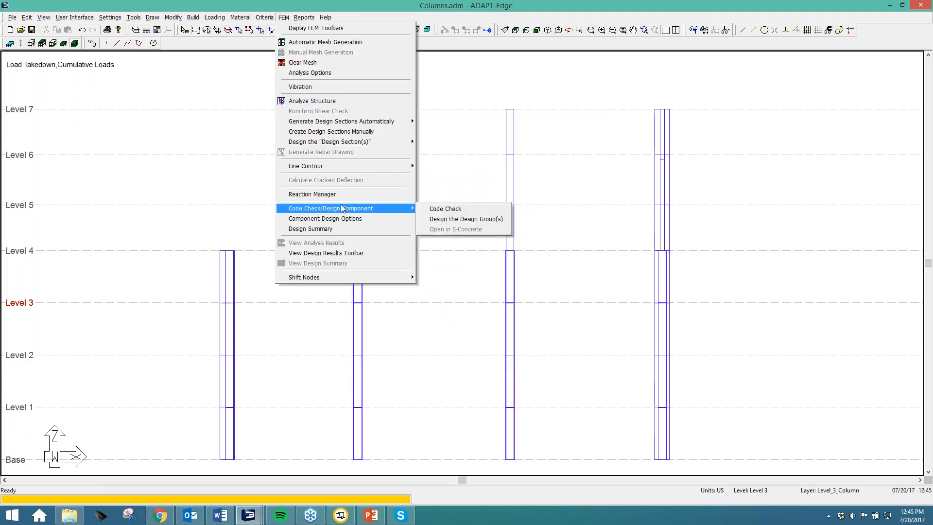
{"action": "left_click", "coordinate": [430, 220]}
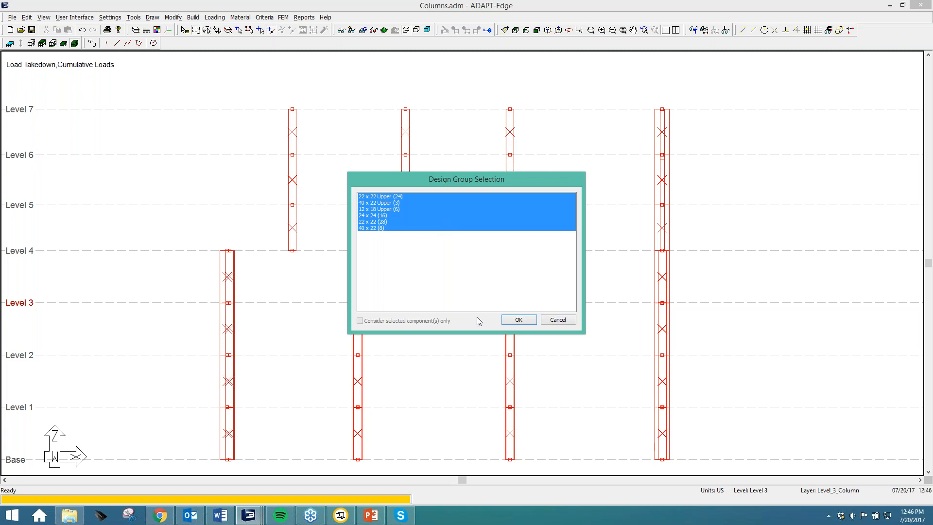
{"action": "left_click", "coordinate": [527, 320]}
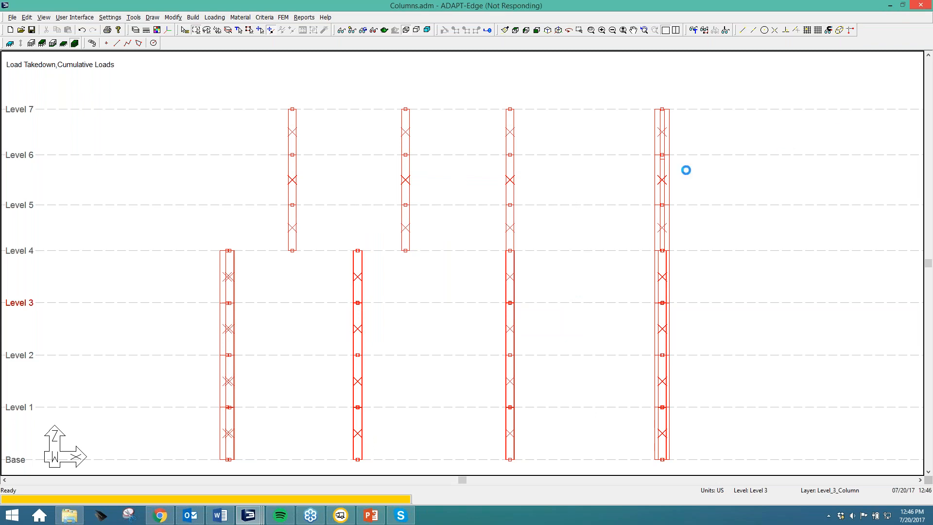
- Switch to the ColumnDesign2017-Trib model and compare current and proposed values of the column groups in its design summary
{"action": "mouse_move", "coordinate": [249, 519]}
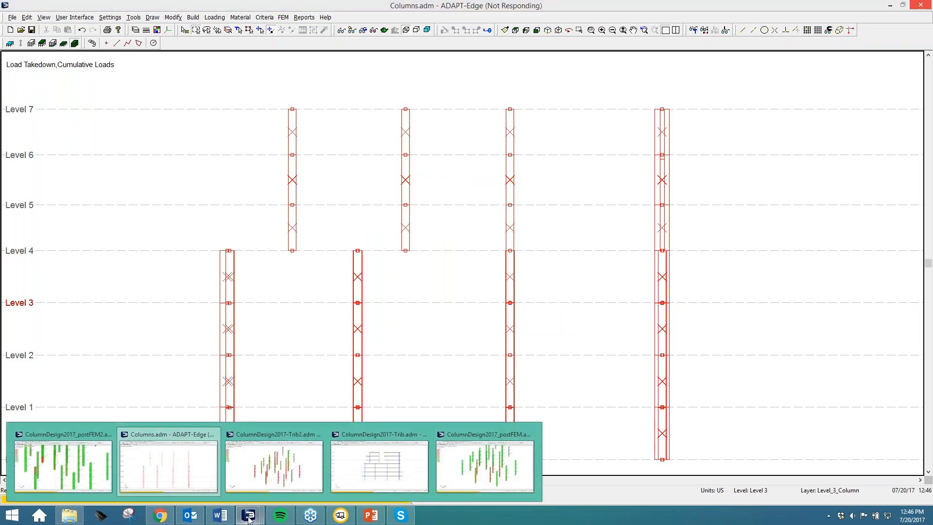
{"action": "left_click", "coordinate": [362, 473]}
{"action": "left_click", "coordinate": [465, 282]}
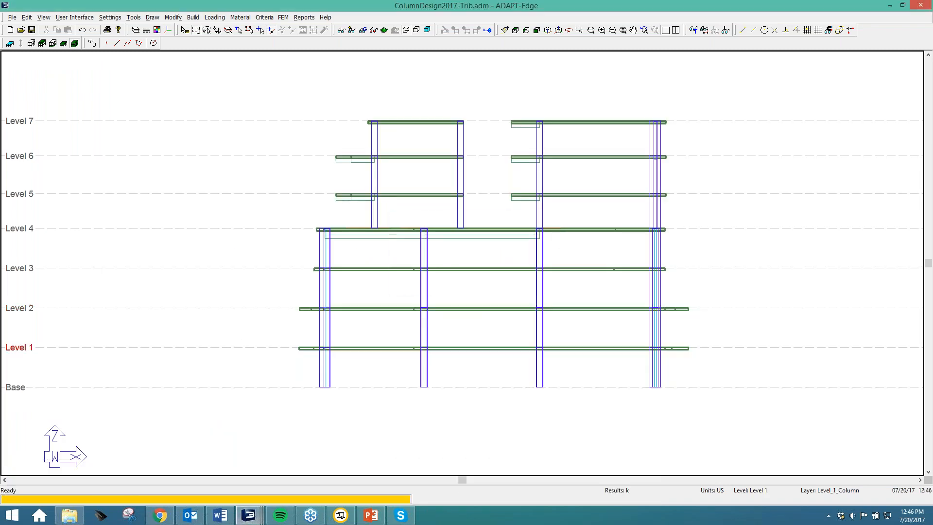
{"action": "left_click", "coordinate": [284, 18]}
{"action": "left_click", "coordinate": [311, 229]}
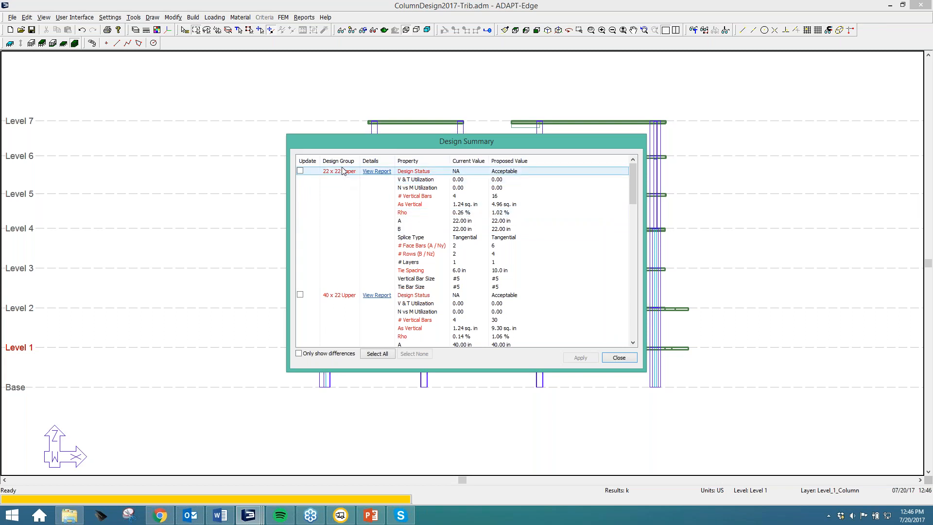
{"action": "scroll", "coordinate": [632, 214], "scroll_direction": "down", "scroll_amount": 5}
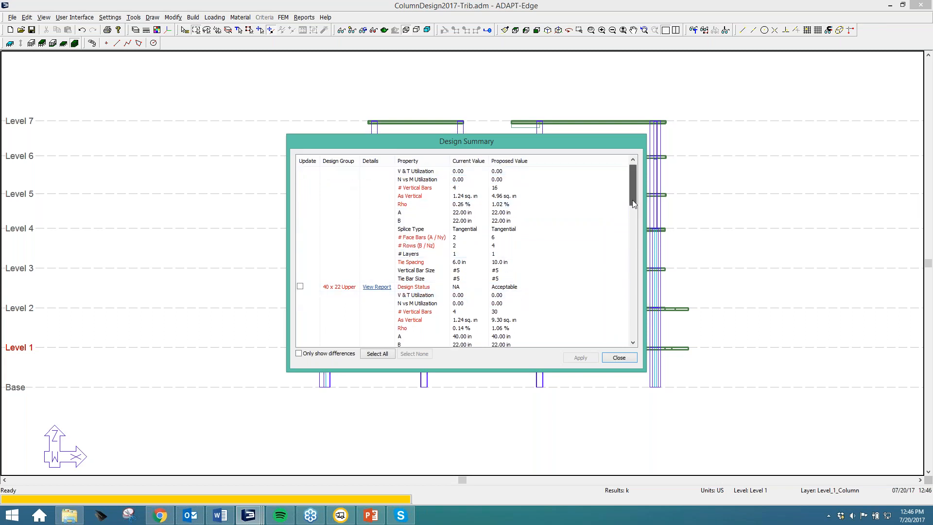
{"action": "scroll", "coordinate": [631, 233], "scroll_direction": "up", "scroll_amount": 5}
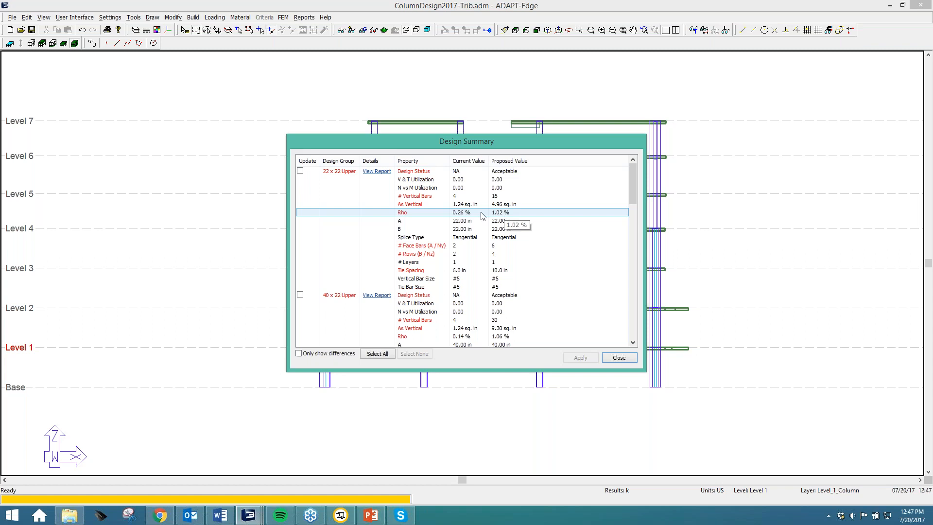
- Open the detailed S-CONCRETE report for the 22 x 22 Upper group, read through it and close it
{"action": "left_click", "coordinate": [376, 171]}
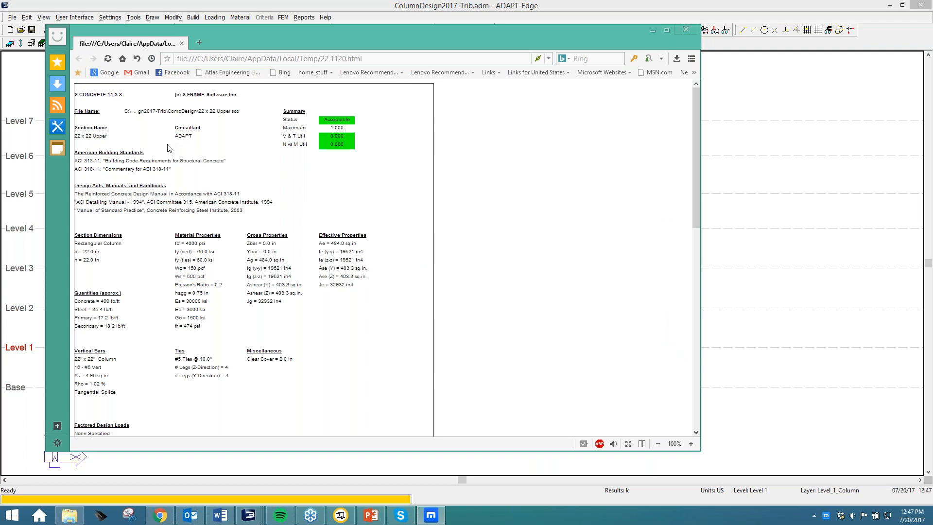
{"action": "scroll", "coordinate": [167, 149], "scroll_direction": "up", "scroll_amount": 2, "text": "ctrl"}
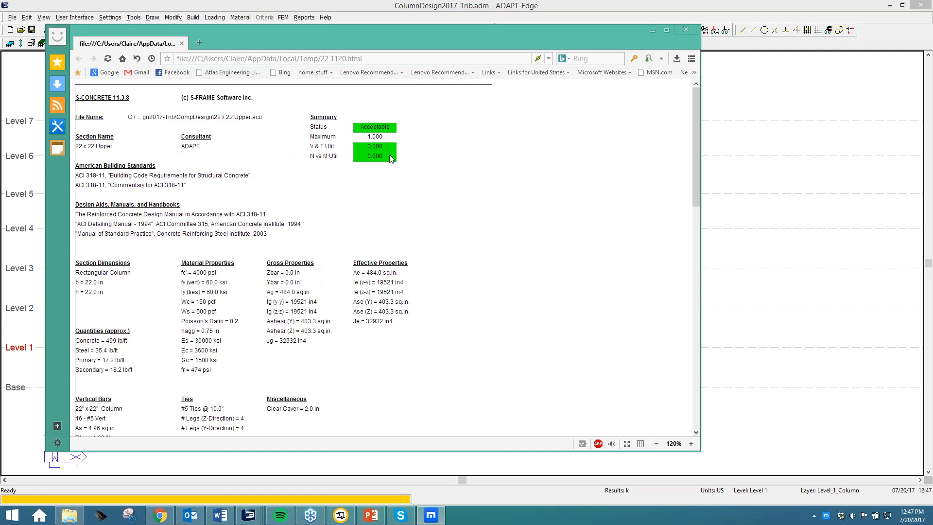
{"action": "scroll", "coordinate": [389, 154], "scroll_direction": "down", "scroll_amount": 10}
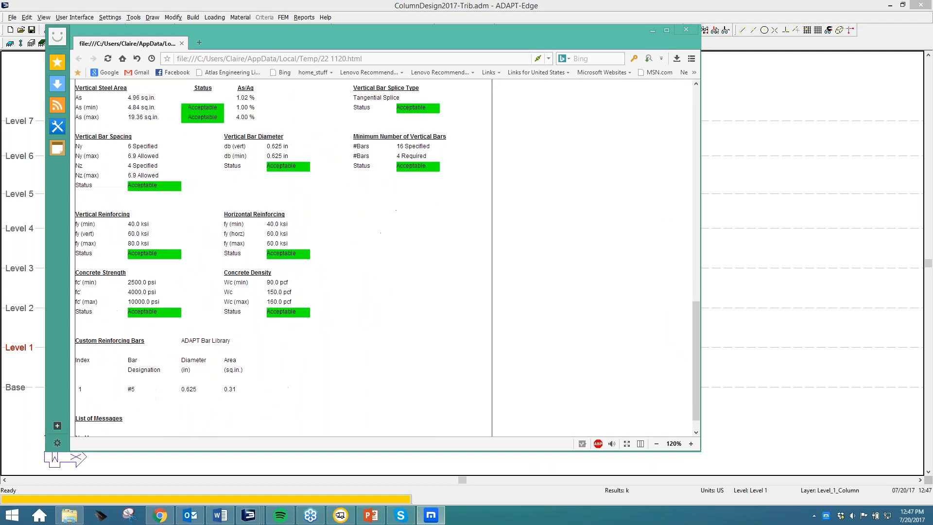
{"action": "scroll", "coordinate": [290, 170], "scroll_direction": "up", "scroll_amount": 6}
{"action": "scroll", "coordinate": [290, 171], "scroll_direction": "up", "scroll_amount": 6}
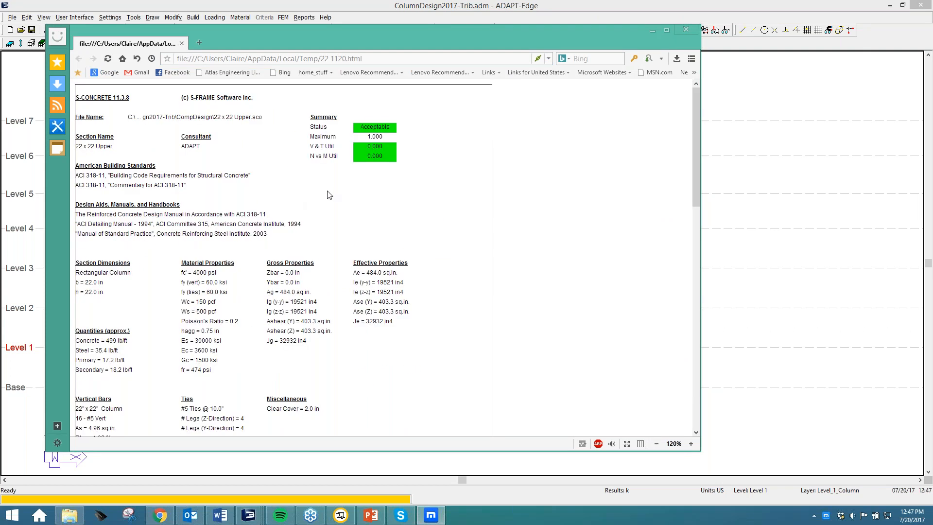
{"action": "left_click", "coordinate": [683, 30]}
- Apply the proposed design values to all design groups and close the design summary
{"action": "left_click", "coordinate": [378, 353]}
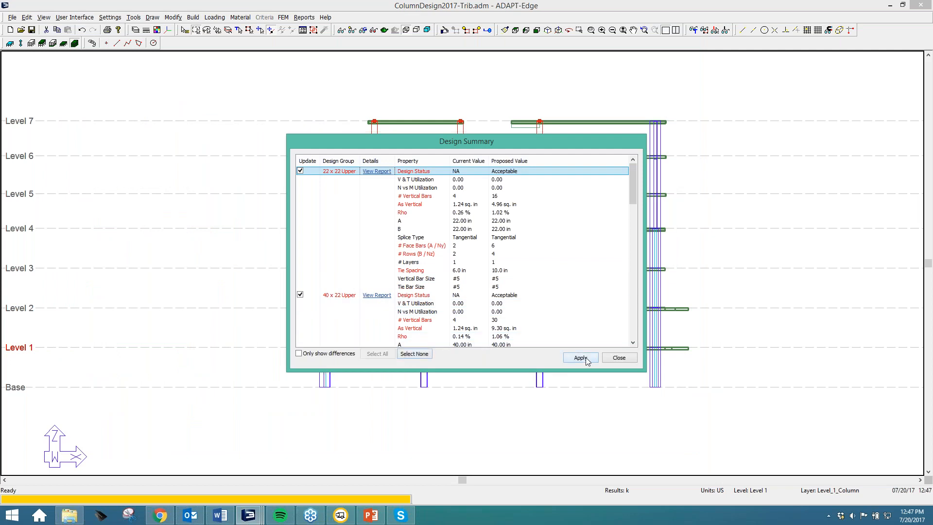
{"action": "left_click", "coordinate": [581, 358]}
{"action": "left_click", "coordinate": [617, 359]}
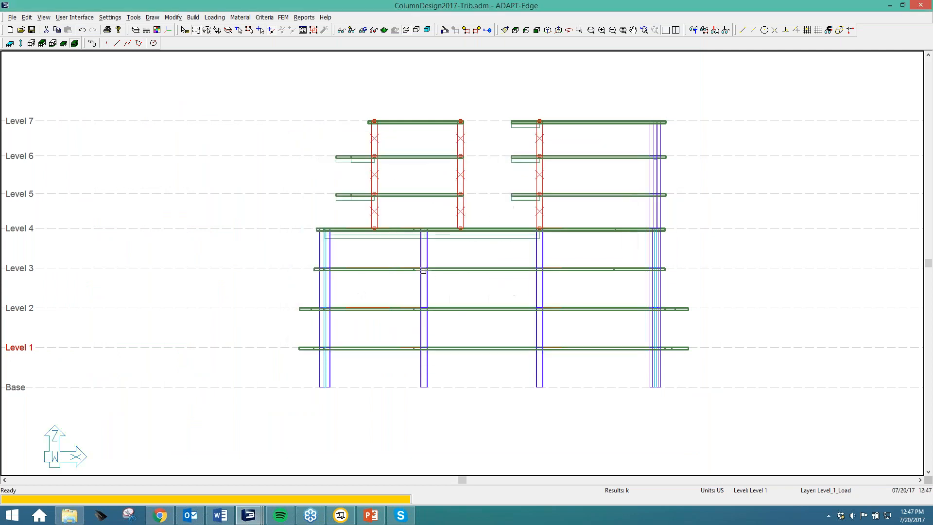
{"action": "left_click", "coordinate": [470, 268]}
{"action": "left_click", "coordinate": [283, 17]}
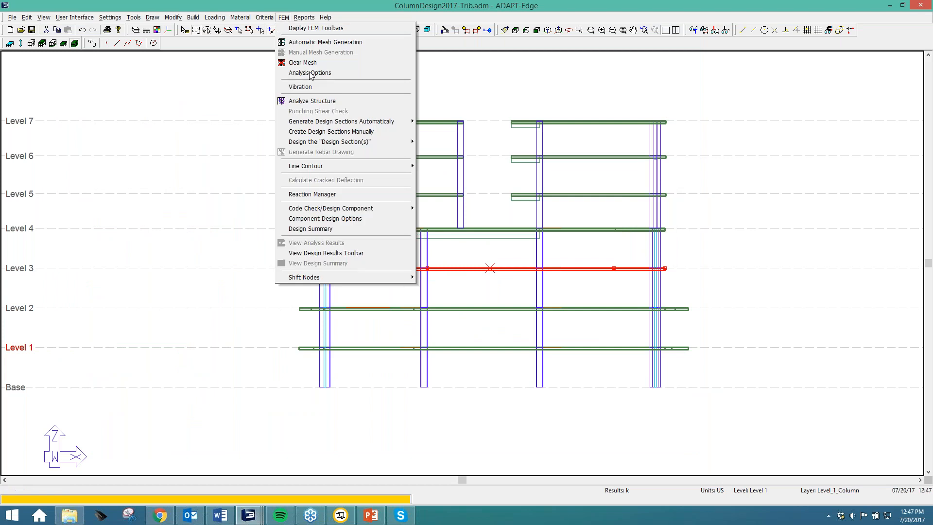
{"action": "mouse_move", "coordinate": [340, 208]}
{"action": "left_click", "coordinate": [455, 211]}
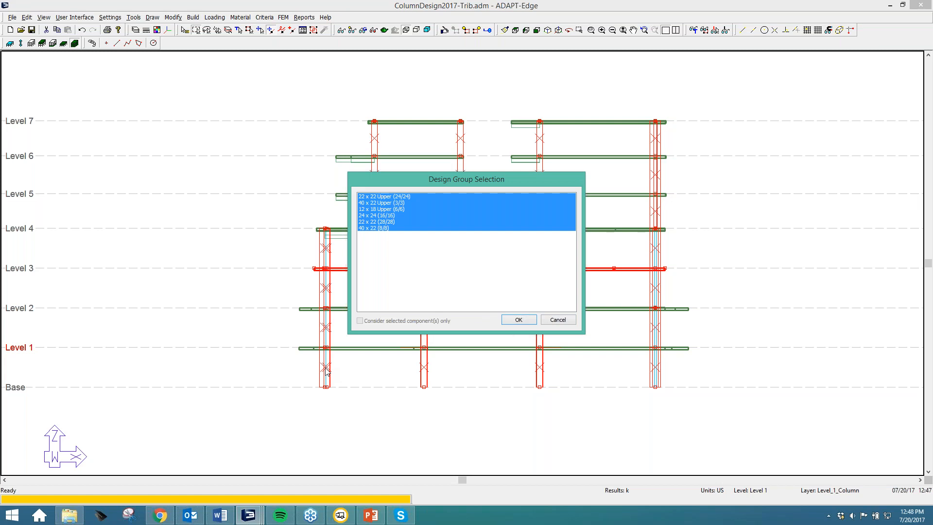
{"action": "left_click", "coordinate": [566, 320]}
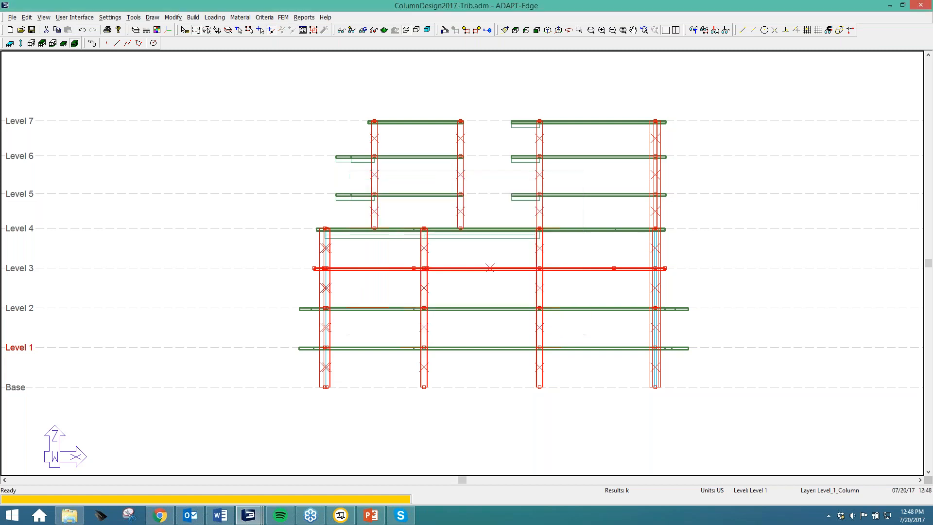
- Save the current model and switch to the ColumnDesign2017-Trib2 model
{"action": "mouse_move", "coordinate": [246, 519]}
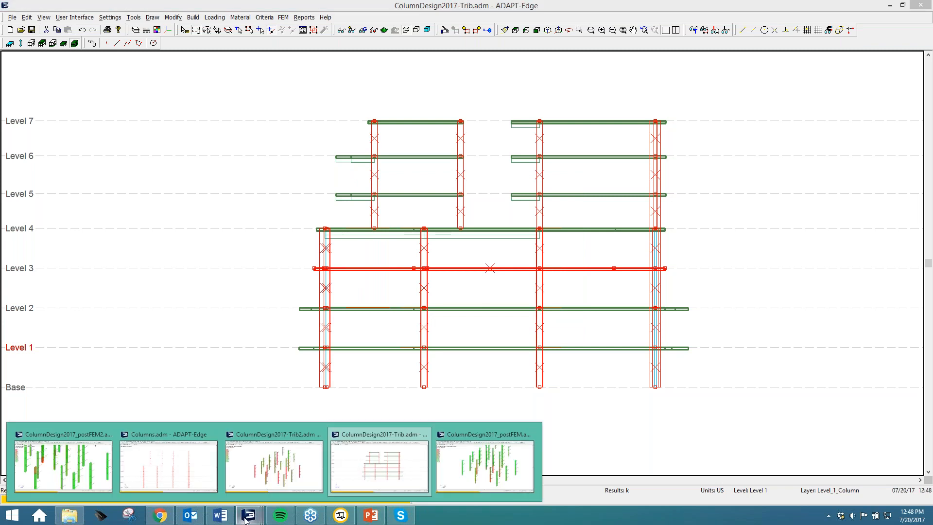
{"action": "left_click", "coordinate": [272, 464]}
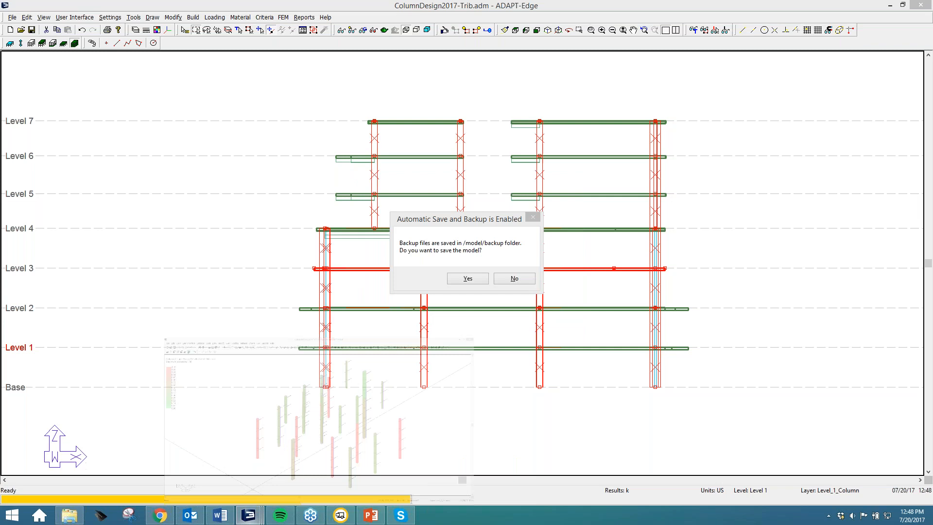
{"action": "left_click", "coordinate": [467, 278]}
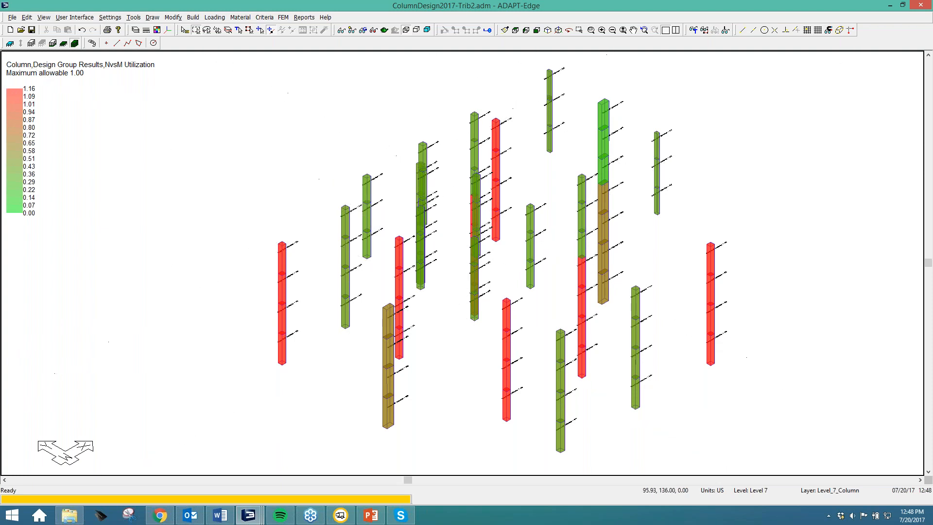
- Replace the design group NvsM Utilization display with the design group Status on the columns, keeping the result settings clear of the model
{"action": "left_click", "coordinate": [374, 30]}
{"action": "left_click_drag", "start_coordinate": [175, 98], "coordinate": [171, 53]}
{"action": "left_click_drag", "start_coordinate": [214, 315], "coordinate": [206, 191]}
{"action": "left_click", "coordinate": [100, 320]}
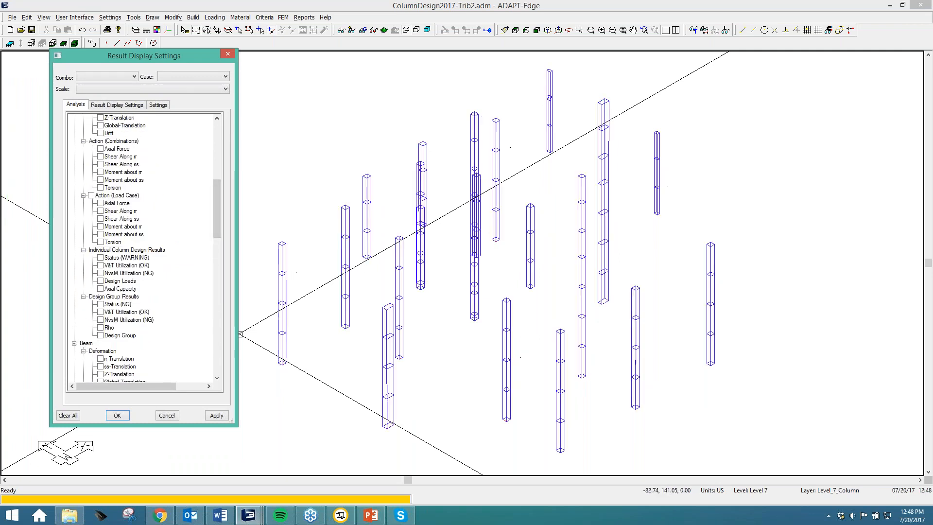
{"action": "left_click", "coordinate": [108, 250]}
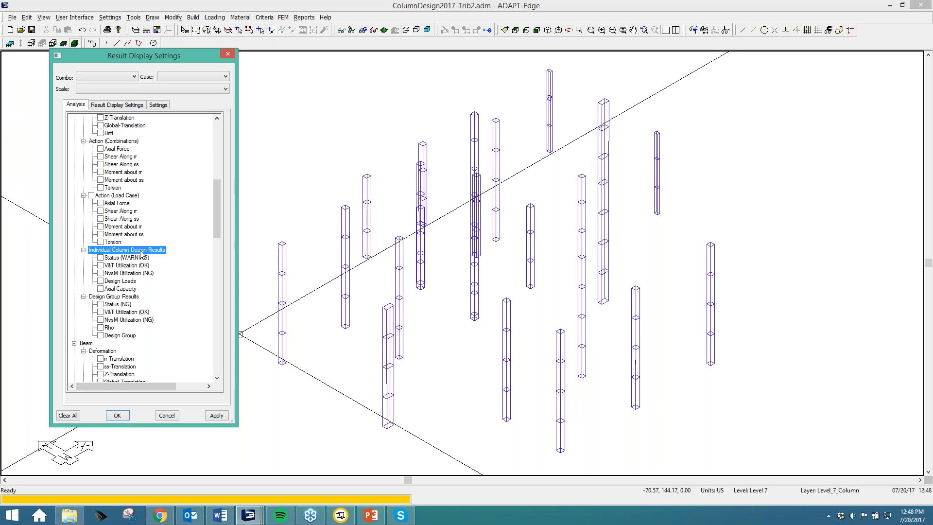
{"action": "left_click", "coordinate": [108, 298]}
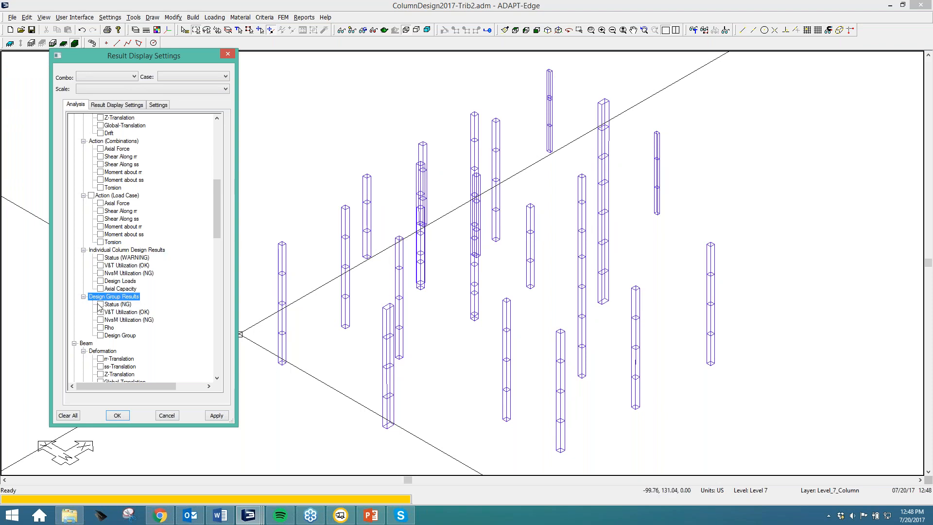
{"action": "left_click", "coordinate": [100, 304]}
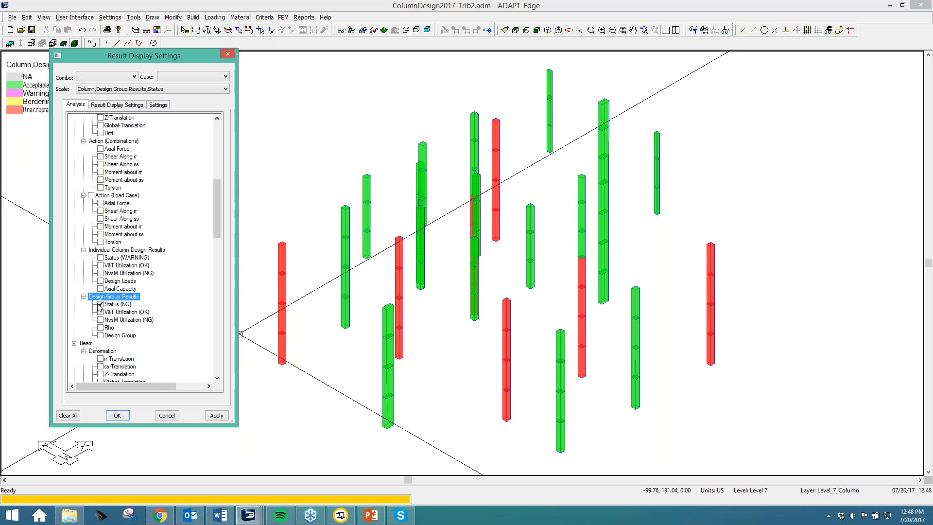
{"action": "left_click_drag", "start_coordinate": [154, 57], "coordinate": [790, 86]}
{"action": "middle_click_drag", "start_coordinate": [382, 204], "coordinate": [251, 204]}
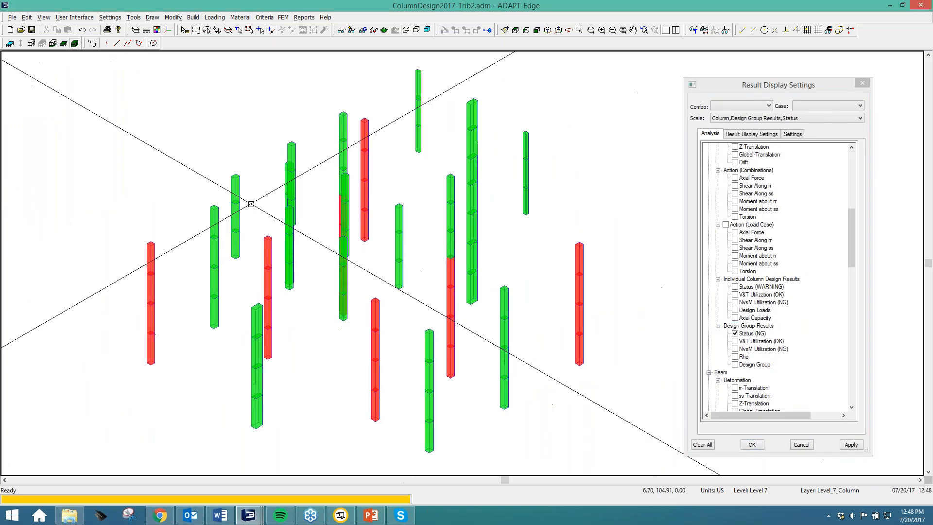
{"action": "left_click", "coordinate": [743, 315]}
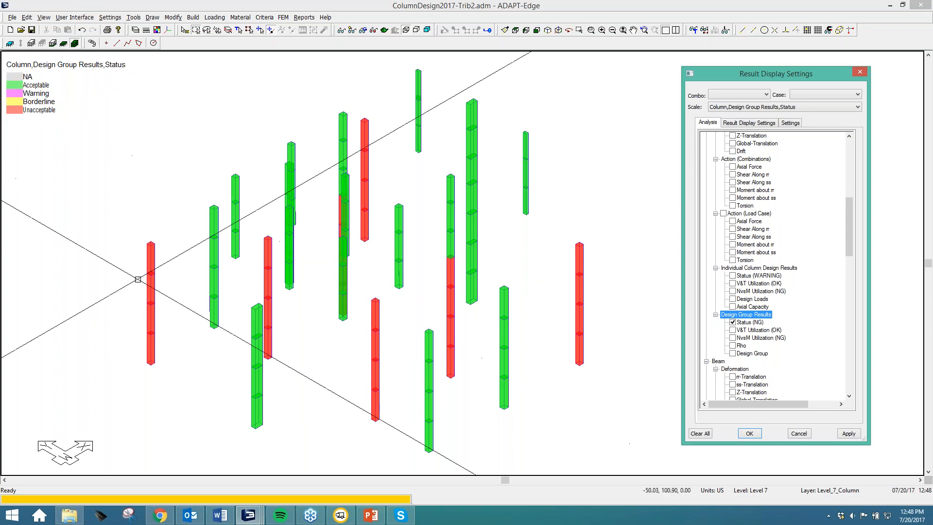
- Display the design group NvsM Utilization on the columns, followed by the group Rho
{"action": "left_click", "coordinate": [732, 338]}
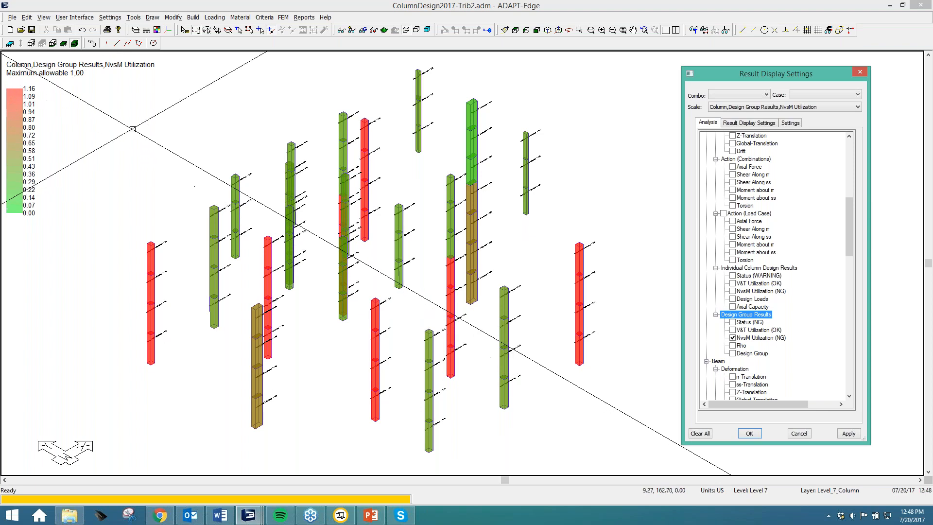
{"action": "left_click", "coordinate": [734, 347]}
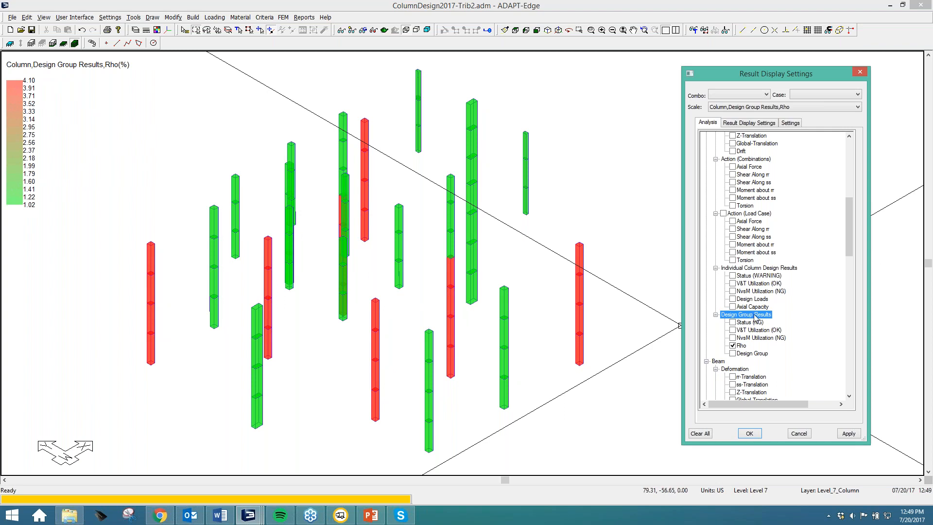
- Display the individual column NvsM Utilization and read the values storey by storey down the most heavily utilized column stack
{"action": "left_click", "coordinate": [733, 291]}
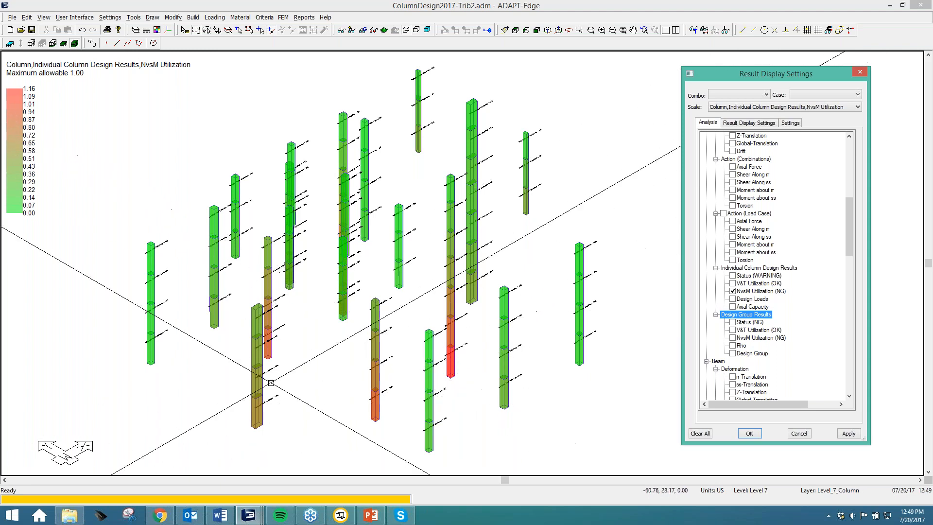
{"action": "middle_click_drag", "start_coordinate": [267, 373], "coordinate": [263, 370]}
{"action": "scroll", "coordinate": [443, 261], "scroll_direction": "up", "scroll_amount": 5}
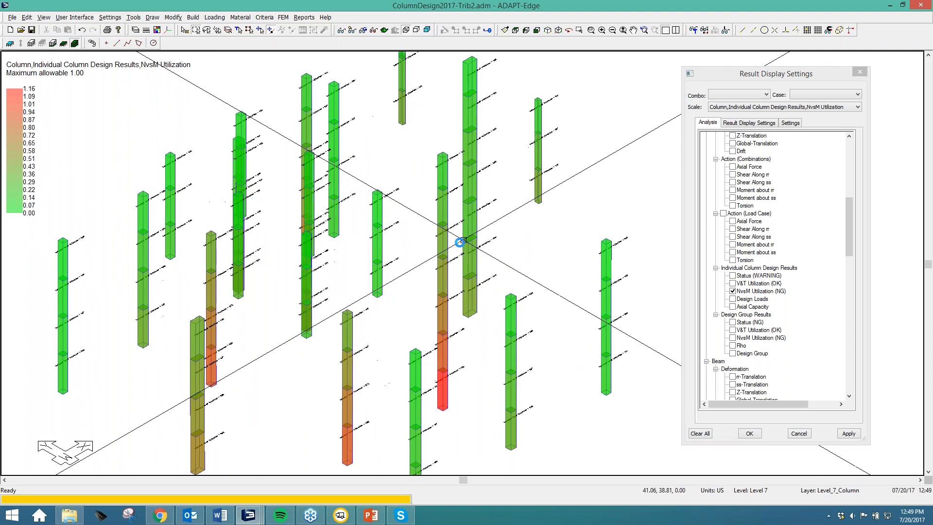
{"action": "scroll", "coordinate": [372, 300], "scroll_direction": "up", "scroll_amount": 5}
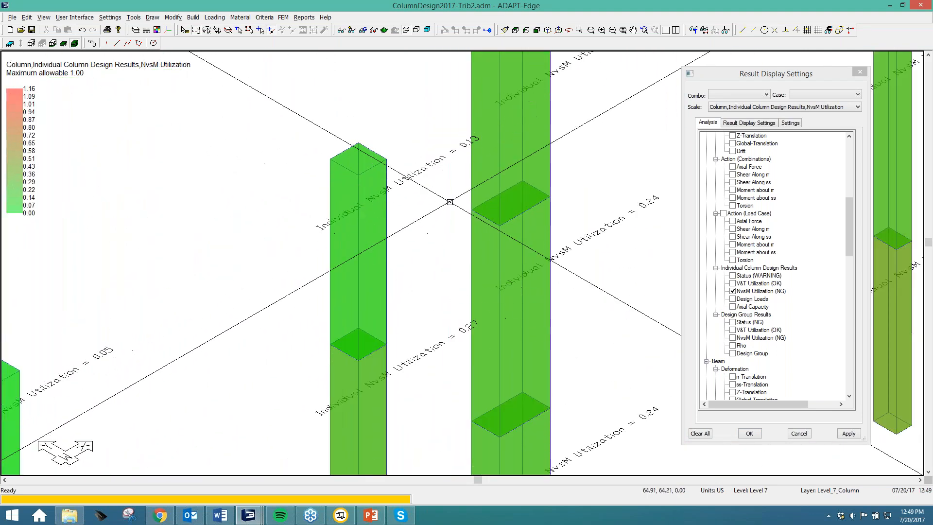
{"action": "middle_click_drag", "start_coordinate": [450, 202], "coordinate": [411, 226]}
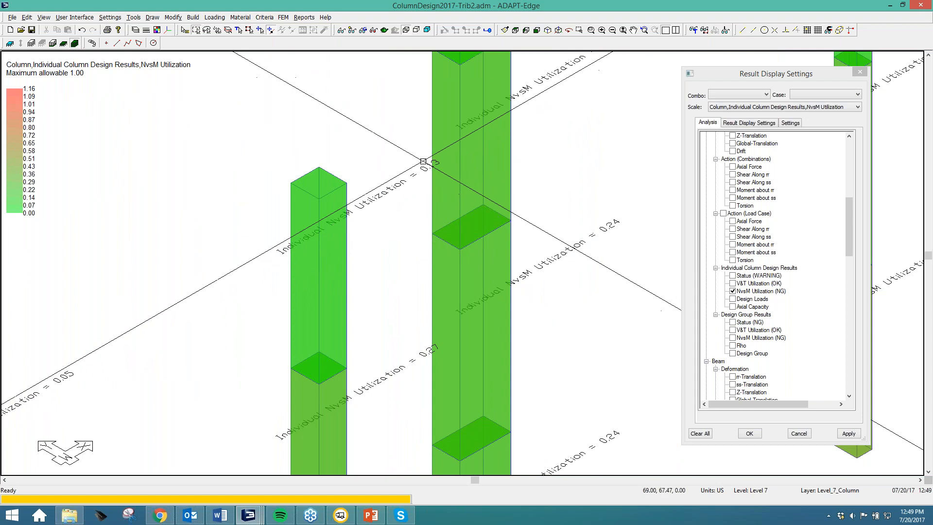
{"action": "scroll", "coordinate": [323, 341], "scroll_direction": "down", "scroll_amount": 3}
{"action": "middle_click_drag", "start_coordinate": [337, 392], "coordinate": [316, 248]}
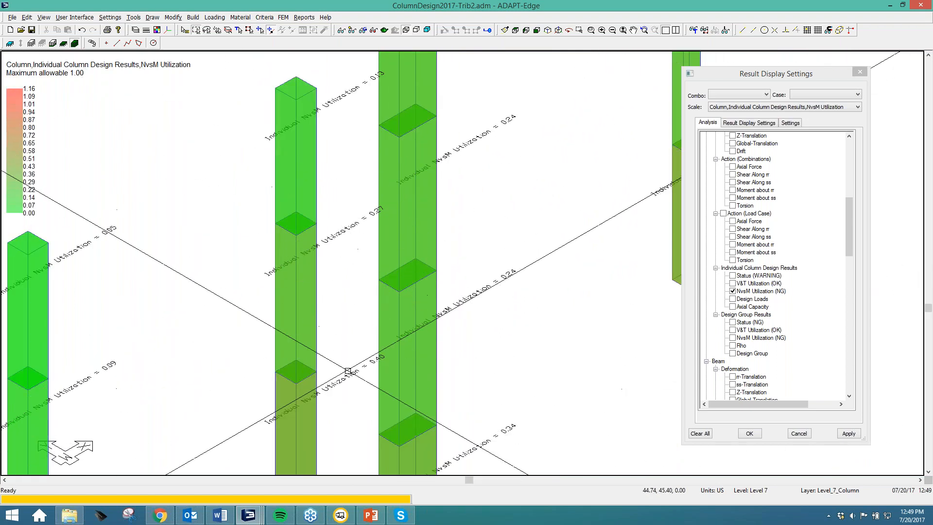
{"action": "middle_click_drag", "start_coordinate": [349, 340], "coordinate": [357, 223]}
{"action": "middle_click_drag", "start_coordinate": [354, 324], "coordinate": [331, 169]}
{"action": "middle_click_drag", "start_coordinate": [338, 253], "coordinate": [334, 140]}
{"action": "middle_click_drag", "start_coordinate": [311, 248], "coordinate": [345, 208]}
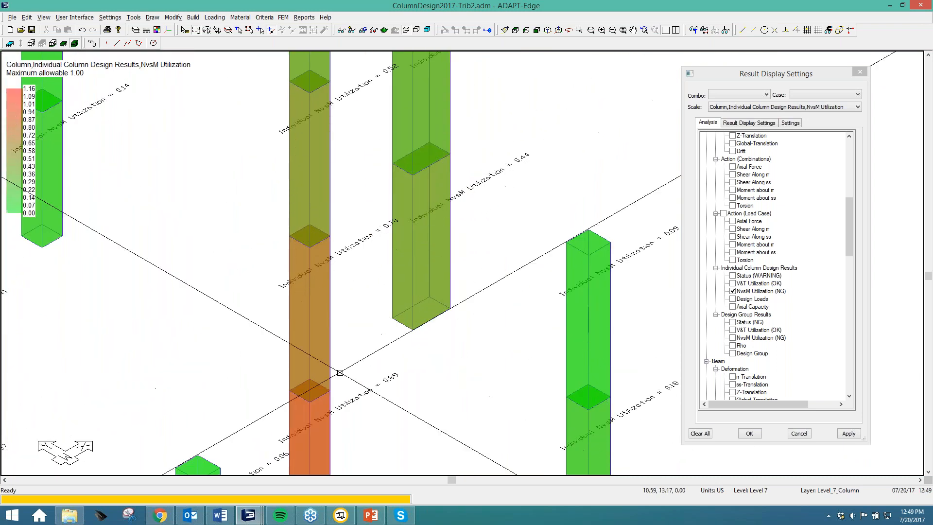
{"action": "middle_click_drag", "start_coordinate": [338, 364], "coordinate": [319, 270]}
{"action": "middle_click_drag", "start_coordinate": [347, 353], "coordinate": [344, 229]}
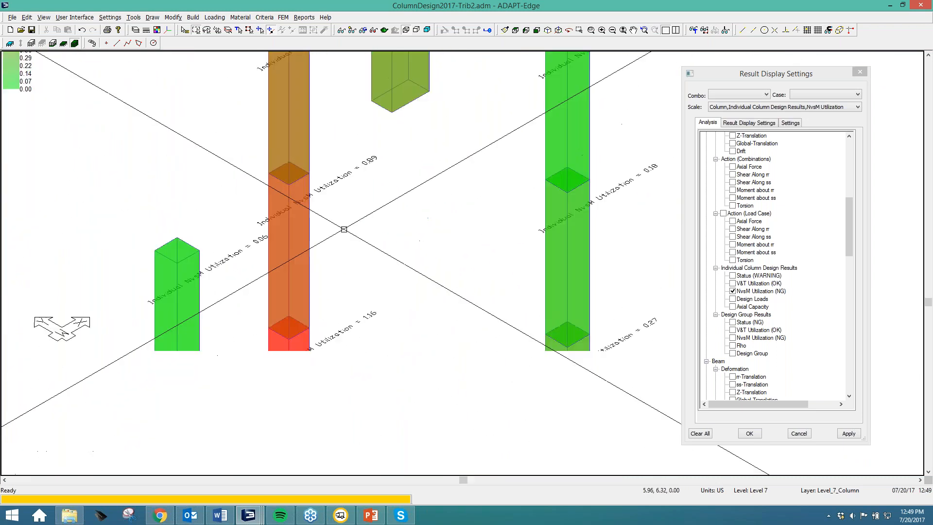
- Compare the individual NvsM Utilization of the lowest-storey columns across the neighbouring stacks
{"action": "scroll", "coordinate": [354, 331], "scroll_direction": "down", "scroll_amount": 3}
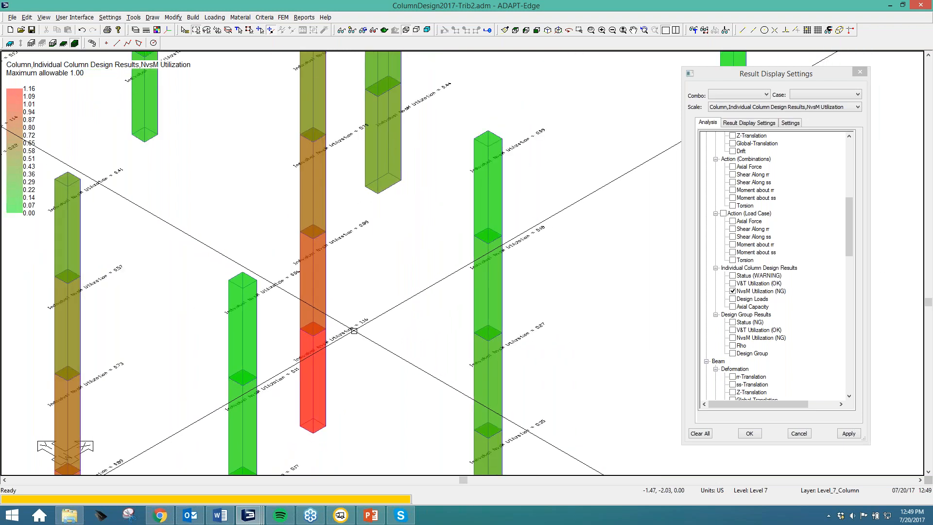
{"action": "scroll", "coordinate": [354, 331], "scroll_direction": "down", "scroll_amount": 4}
{"action": "middle_click_drag", "start_coordinate": [305, 304], "coordinate": [329, 333]}
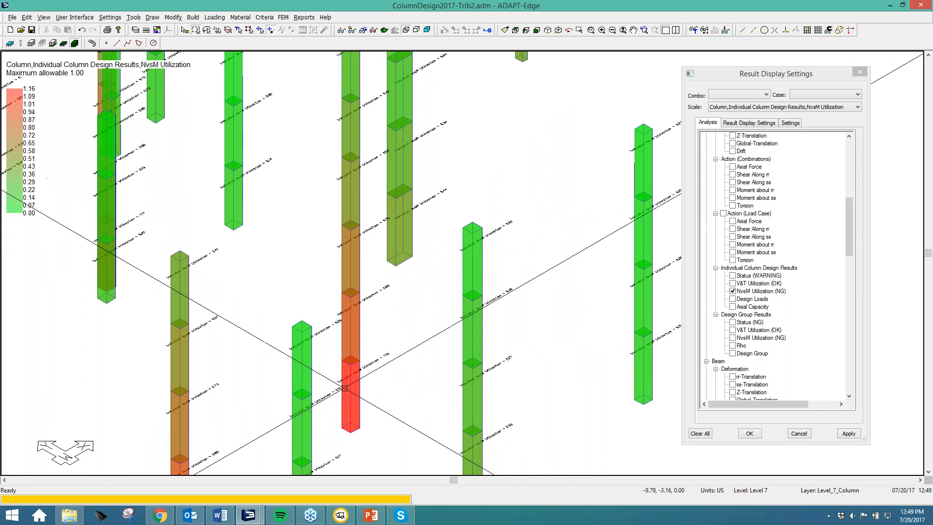
{"action": "middle_click_drag", "start_coordinate": [339, 381], "coordinate": [361, 392]}
{"action": "scroll", "coordinate": [310, 376], "scroll_direction": "down", "scroll_amount": 3}
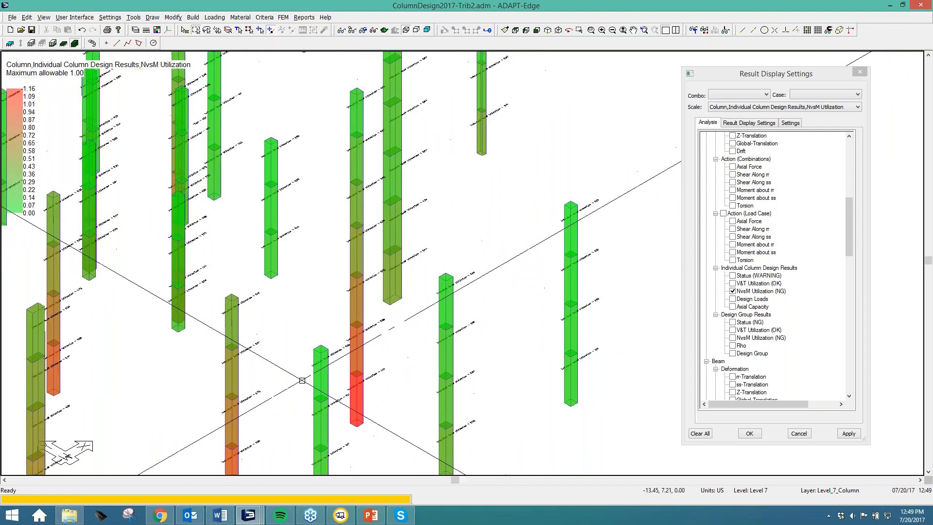
{"action": "middle_click_drag", "start_coordinate": [267, 321], "coordinate": [304, 346]}
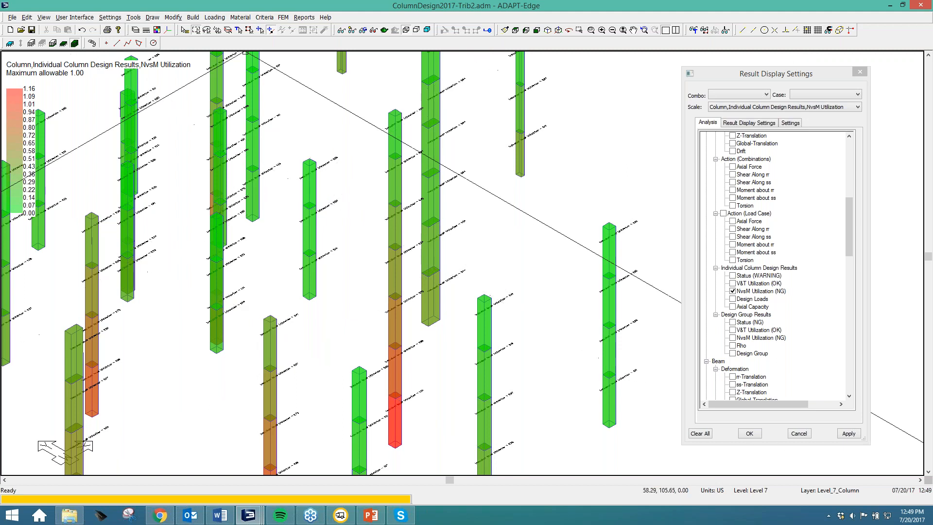
{"action": "left_click", "coordinate": [239, 30]}
{"action": "left_click", "coordinate": [426, 145]}
{"action": "left_click", "coordinate": [417, 301]}
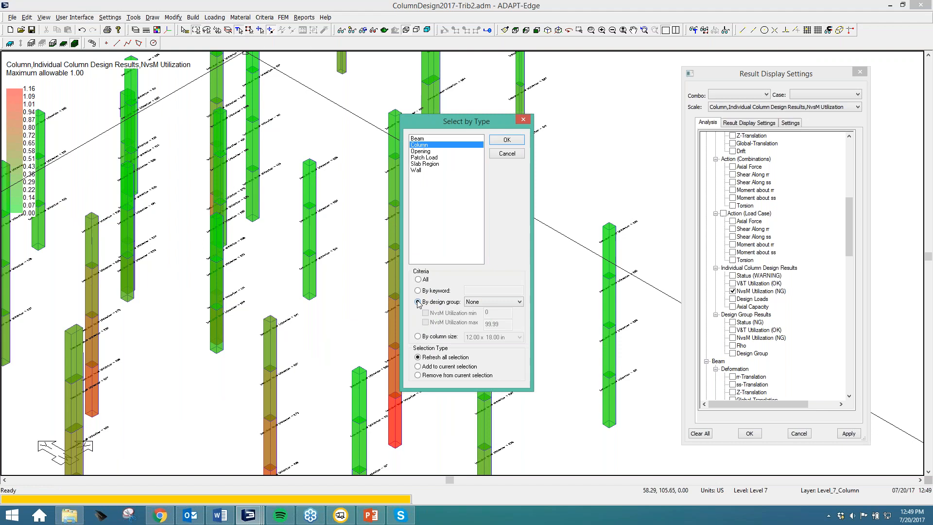
{"action": "left_click", "coordinate": [483, 303]}
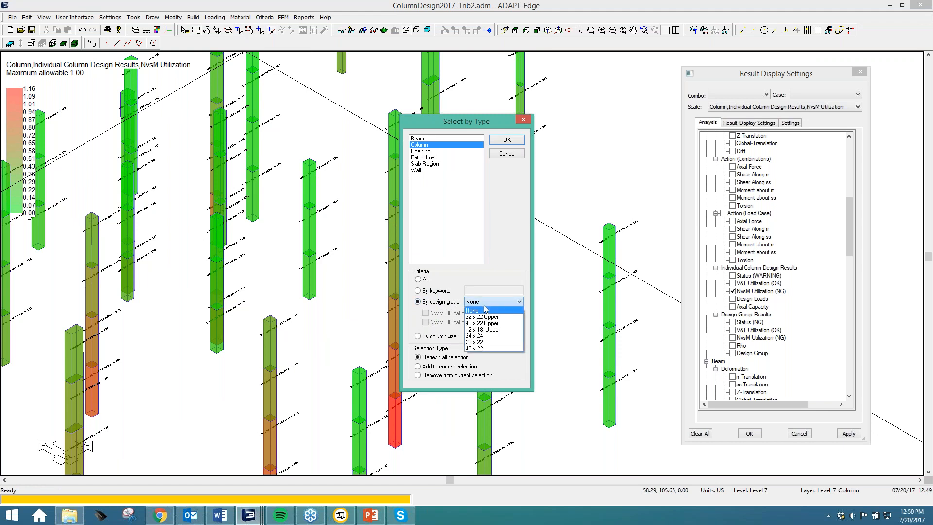
{"action": "left_click", "coordinate": [482, 336]}
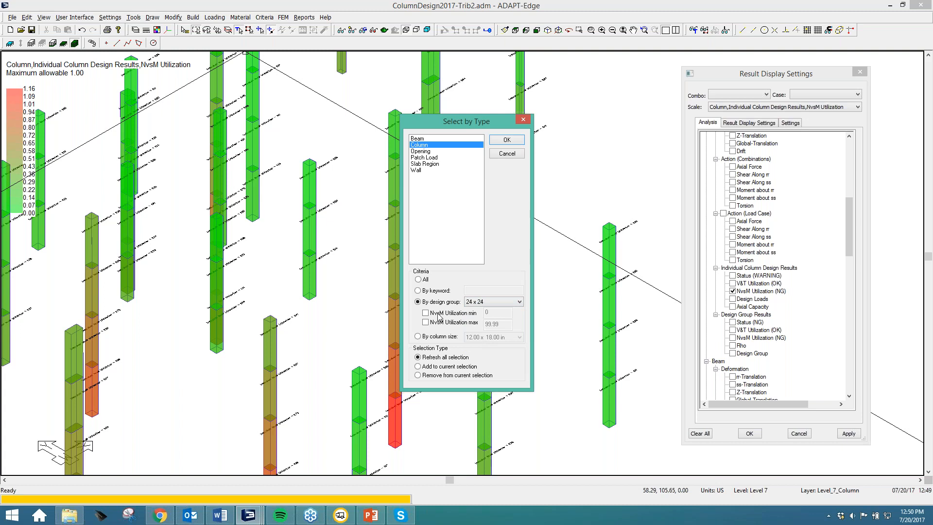
{"action": "left_click", "coordinate": [520, 154]}
- Check the section type of the most utilized bottom-storey column in its properties, and clear the selection
{"action": "double_click", "coordinate": [395, 420]}
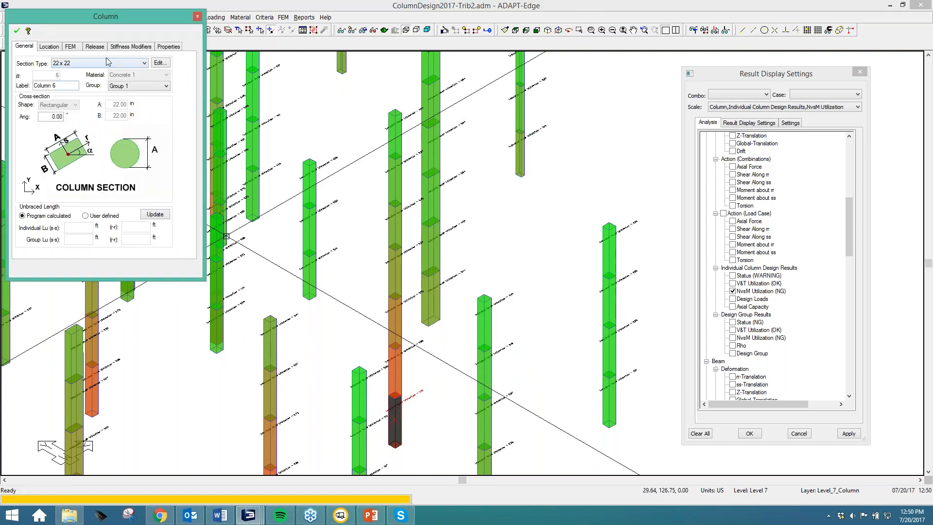
{"action": "left_click", "coordinate": [197, 16]}
{"action": "key", "text": "Escape"}
- Select by type the columns of the 22 x 22 design group with a minimum NvsM Utilization of 0.9
{"action": "left_click", "coordinate": [238, 30]}
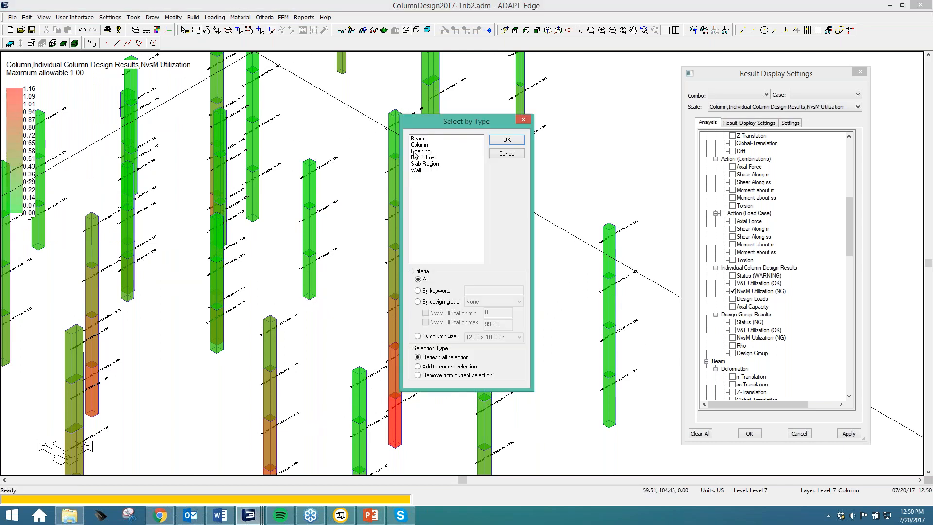
{"action": "left_click", "coordinate": [421, 145]}
{"action": "left_click", "coordinate": [430, 302]}
{"action": "left_click", "coordinate": [485, 303]}
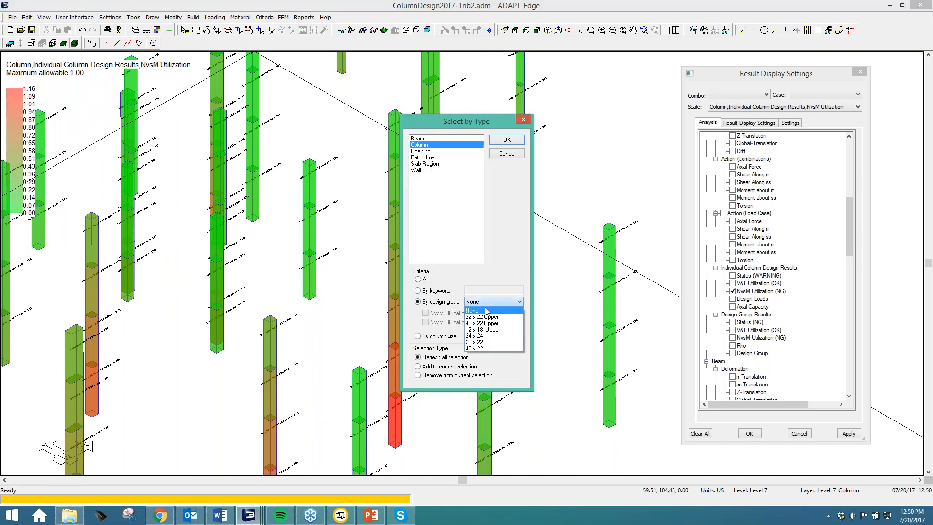
{"action": "left_click", "coordinate": [475, 341]}
{"action": "left_click", "coordinate": [425, 313]}
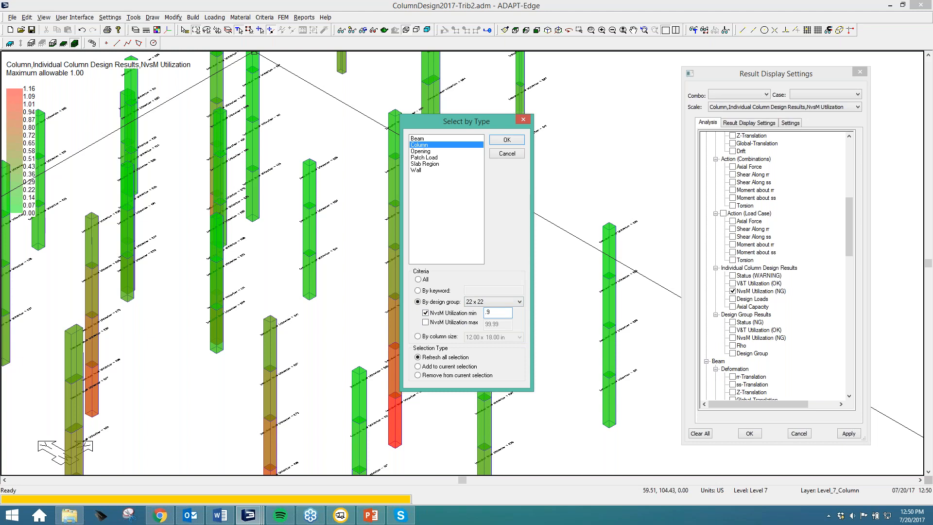
{"action": "left_click", "coordinate": [510, 140]}
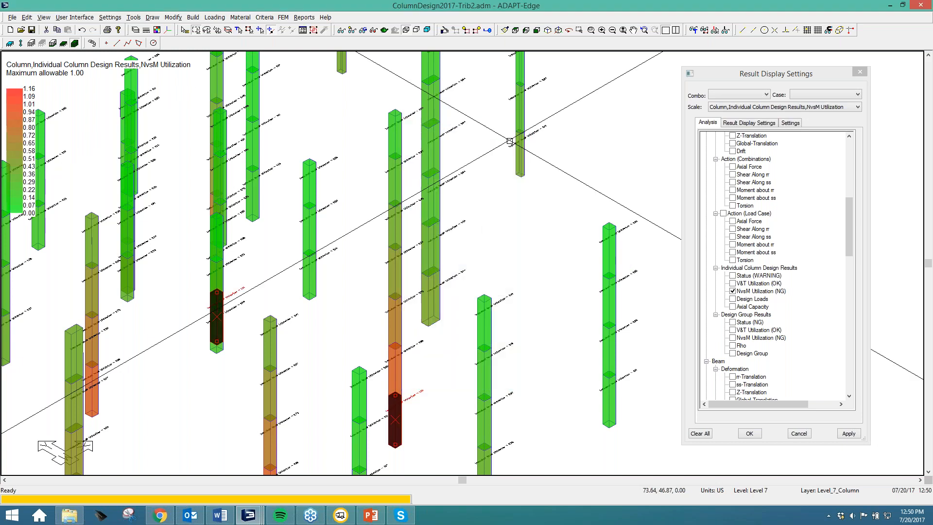
- Clone the 22 x 22 section type in the Section Type Manager and name the copy 22 x 22 Lower - heavy
{"action": "scroll", "coordinate": [331, 322], "scroll_direction": "down", "scroll_amount": 2}
{"action": "middle_click_drag", "start_coordinate": [332, 328], "coordinate": [372, 277]}
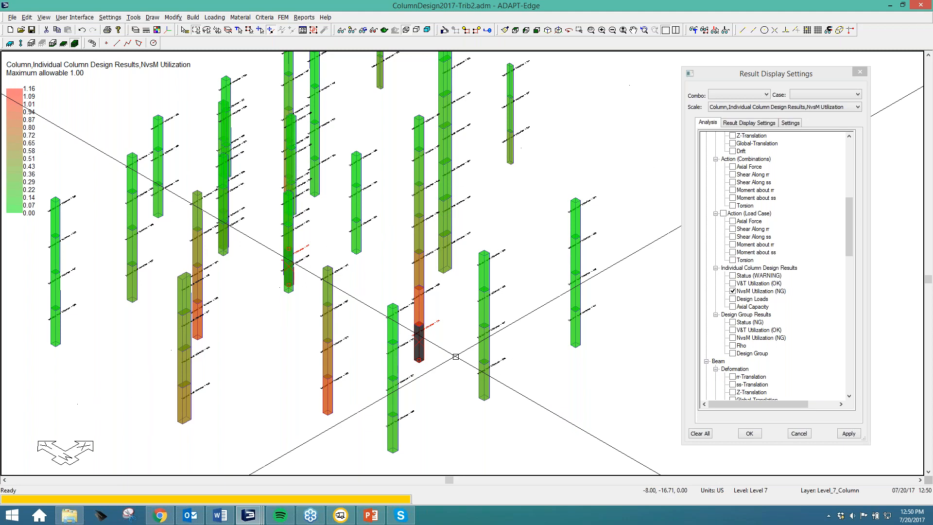
{"action": "left_click", "coordinate": [193, 18]}
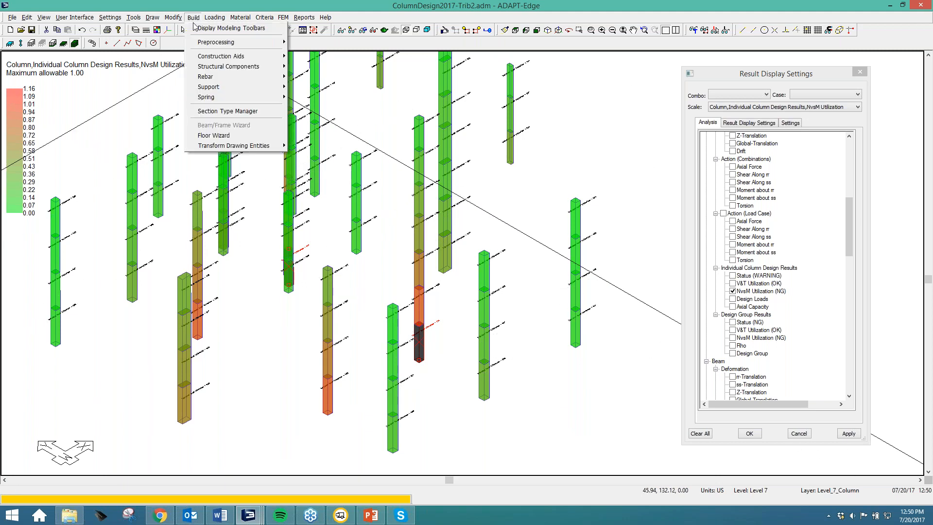
{"action": "left_click", "coordinate": [208, 111]}
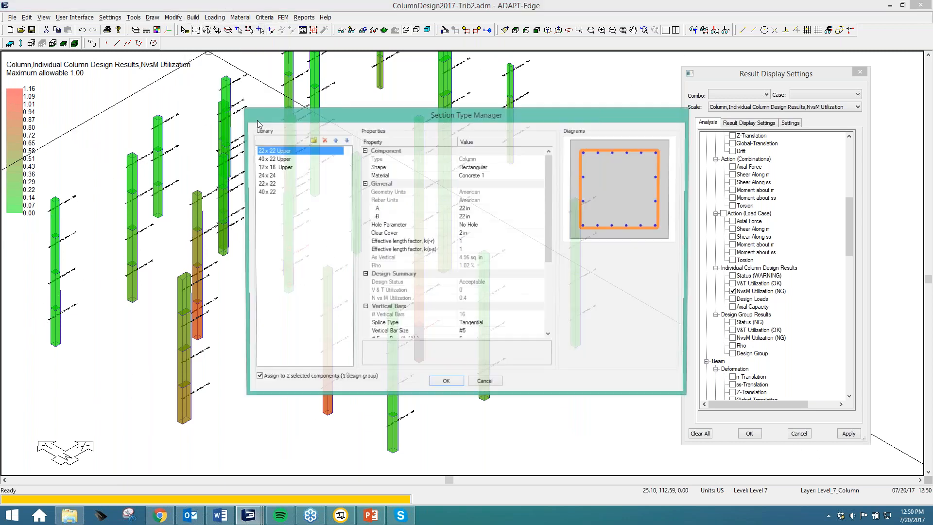
{"action": "left_click", "coordinate": [275, 185]}
{"action": "right_click", "coordinate": [275, 185]}
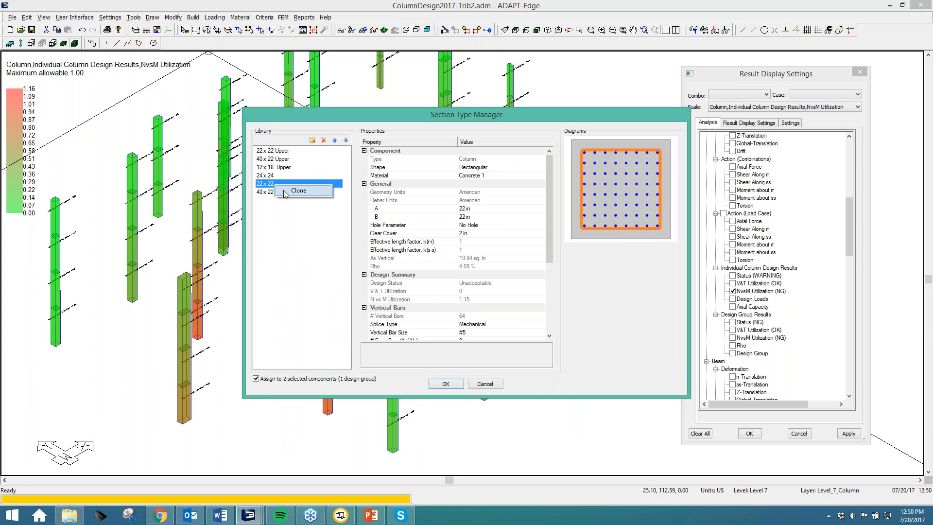
{"action": "left_click", "coordinate": [286, 193]}
{"action": "left_click", "coordinate": [290, 193]}
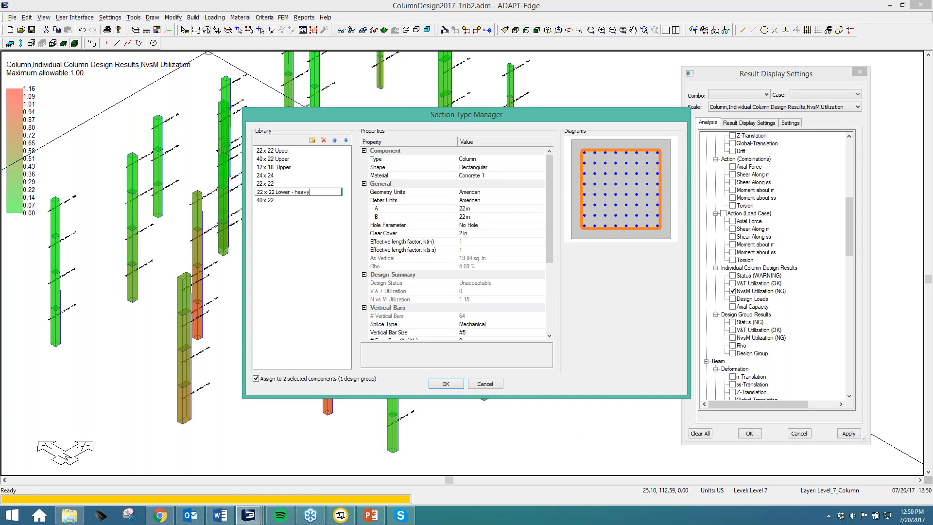
{"action": "key", "text": "Return"}
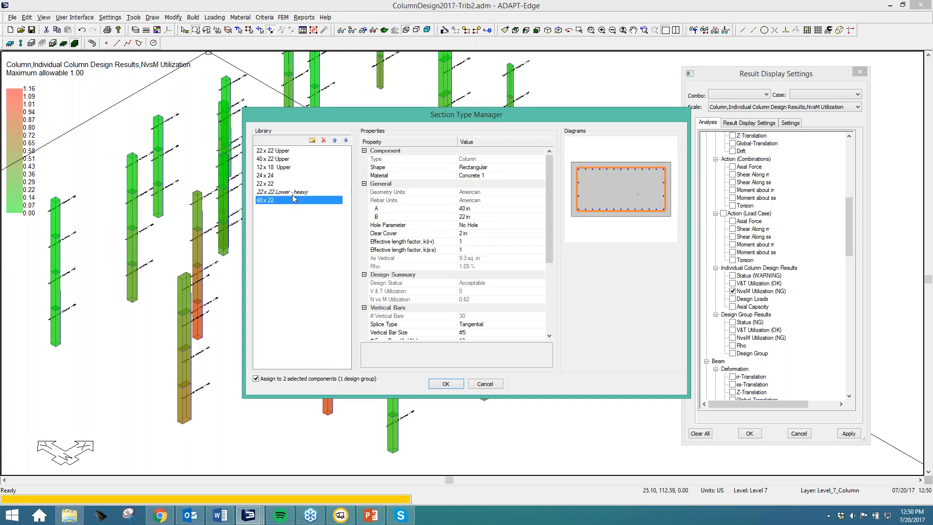
- Set the vertical bar size of the 22 x 22 Lower - heavy section to #9
{"action": "left_click", "coordinate": [479, 209]}
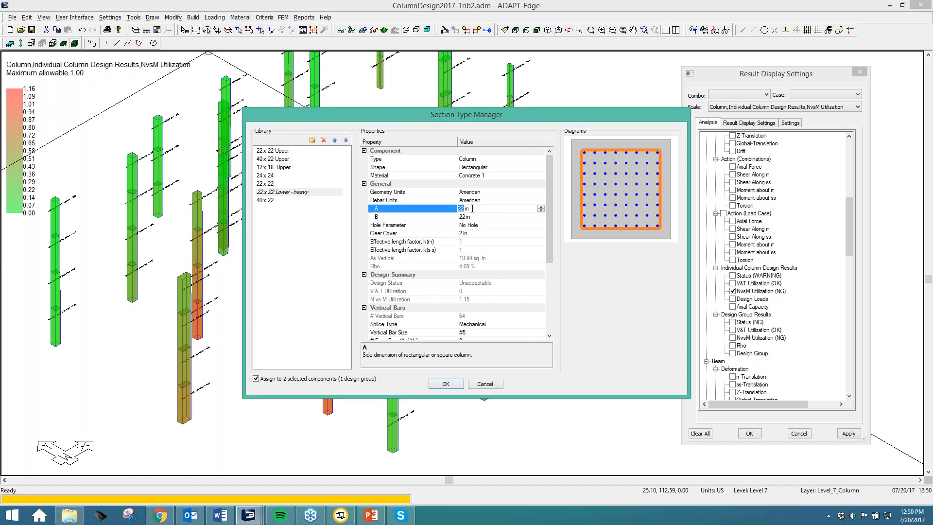
{"action": "left_click_drag", "start_coordinate": [549, 226], "coordinate": [553, 264]}
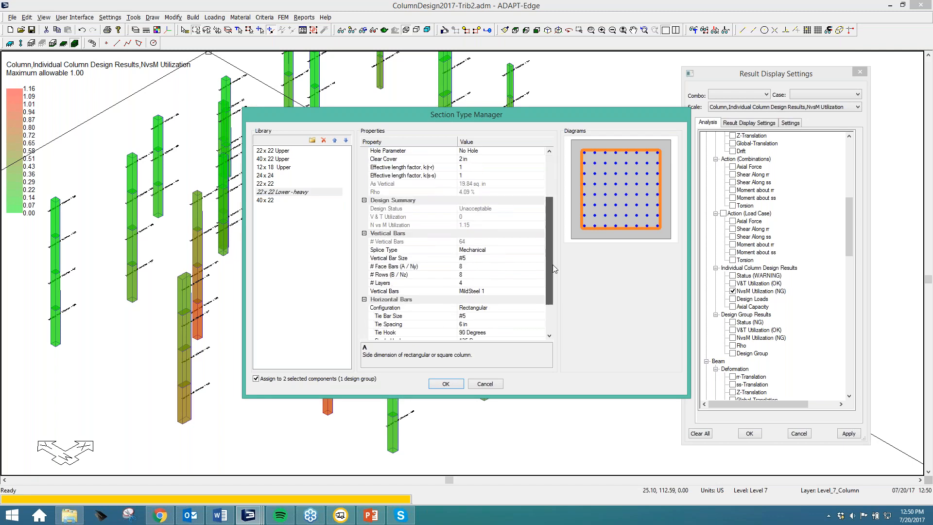
{"action": "left_click", "coordinate": [485, 260]}
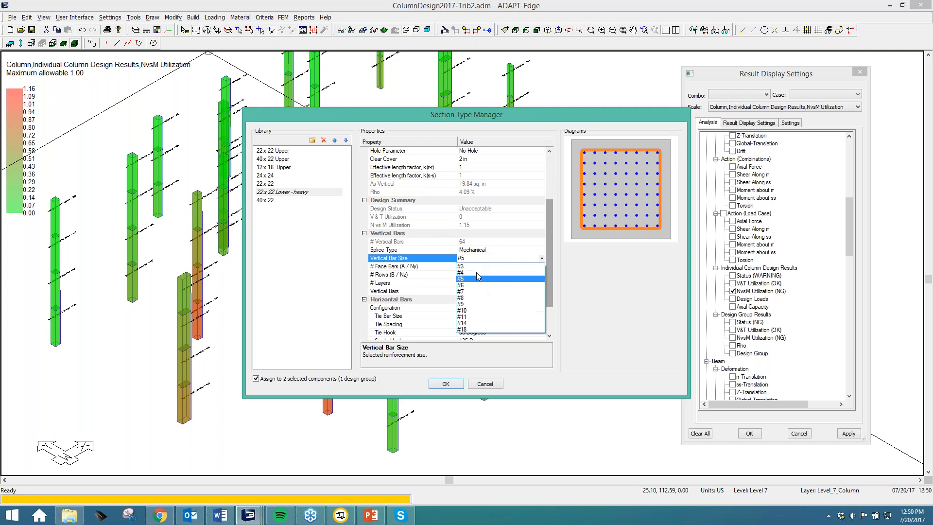
{"action": "left_click", "coordinate": [476, 305]}
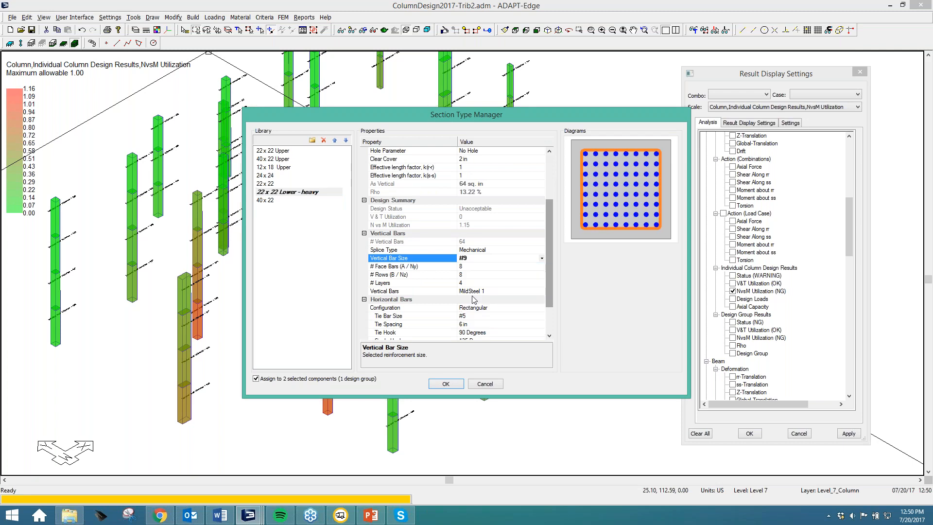
- Give the heavy section 5 face bars, 5 rows and 1 layer, and assign it to the two selected columns
{"action": "left_click", "coordinate": [474, 267]}
{"action": "key", "text": "Down"}
{"action": "key", "text": "Down"}
{"action": "key", "text": "Down"}
{"action": "left_click", "coordinate": [538, 274]}
{"action": "left_click", "coordinate": [541, 283]}
{"action": "type", "text": "2"}
{"action": "left_click", "coordinate": [541, 286]}
{"action": "left_click", "coordinate": [535, 275]}
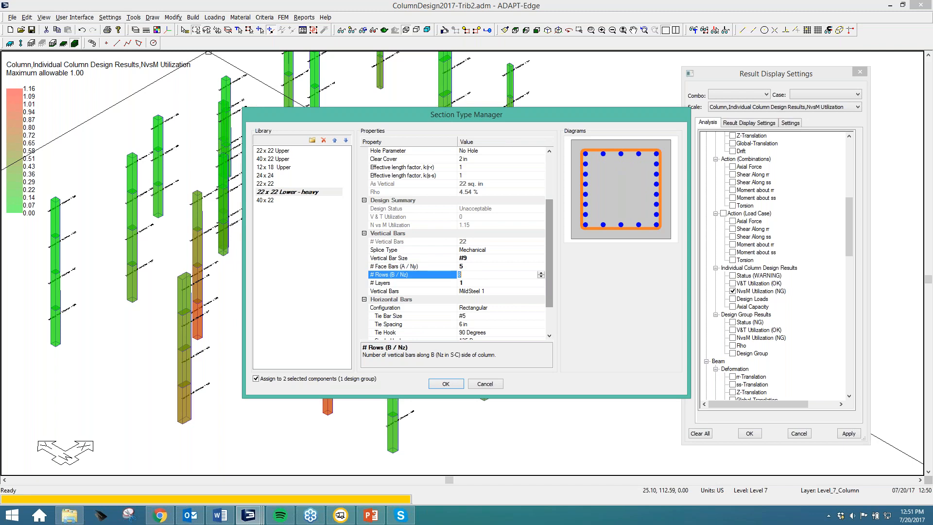
{"action": "type", "text": "5"}
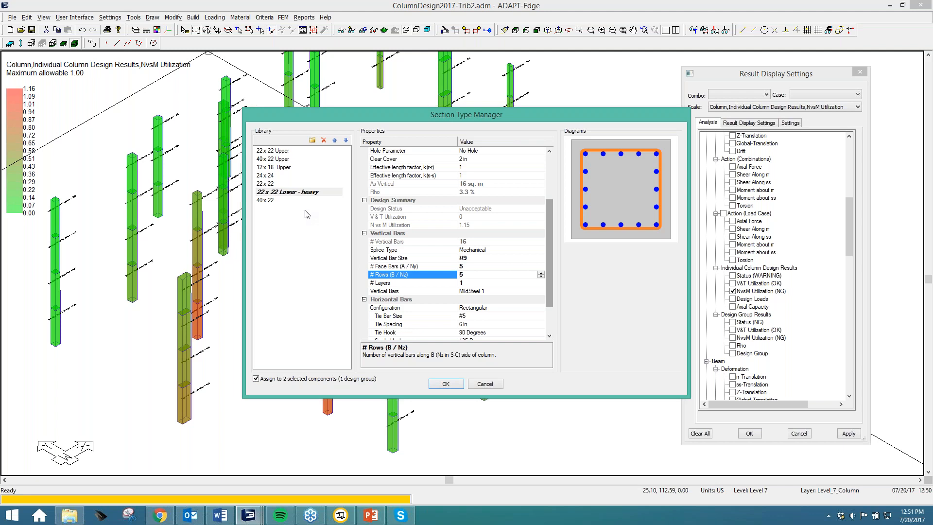
{"action": "left_click", "coordinate": [444, 384]}
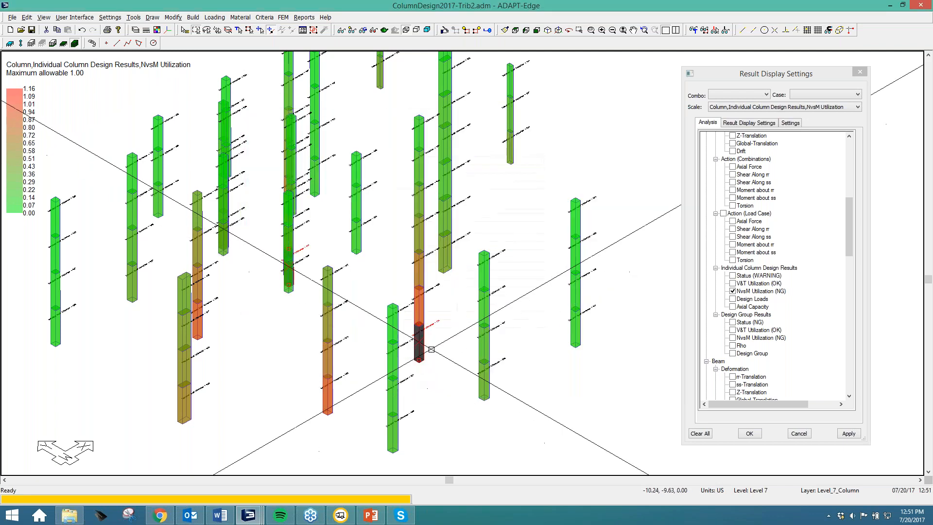
- Look up the 22 x 22 Lower - heavy group in the design group selection, and cancel without designing it
{"action": "left_click", "coordinate": [283, 17]}
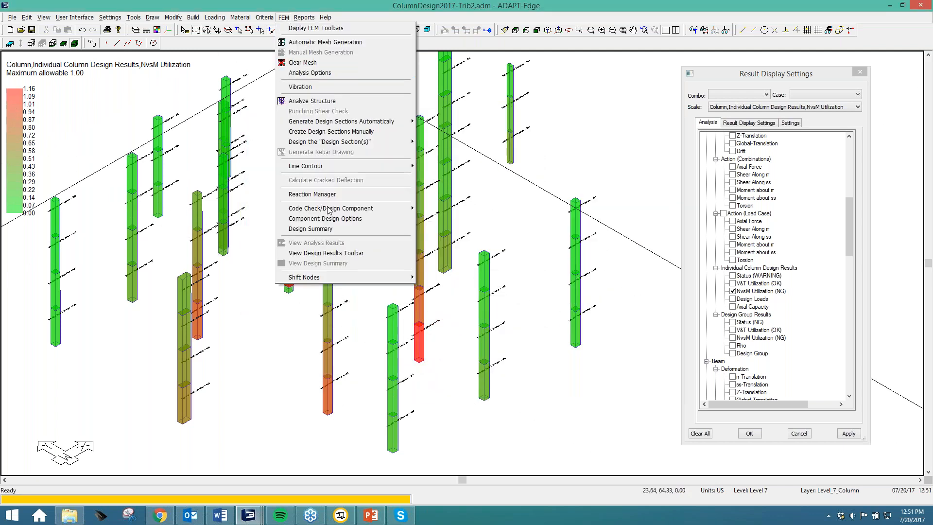
{"action": "mouse_move", "coordinate": [340, 208]}
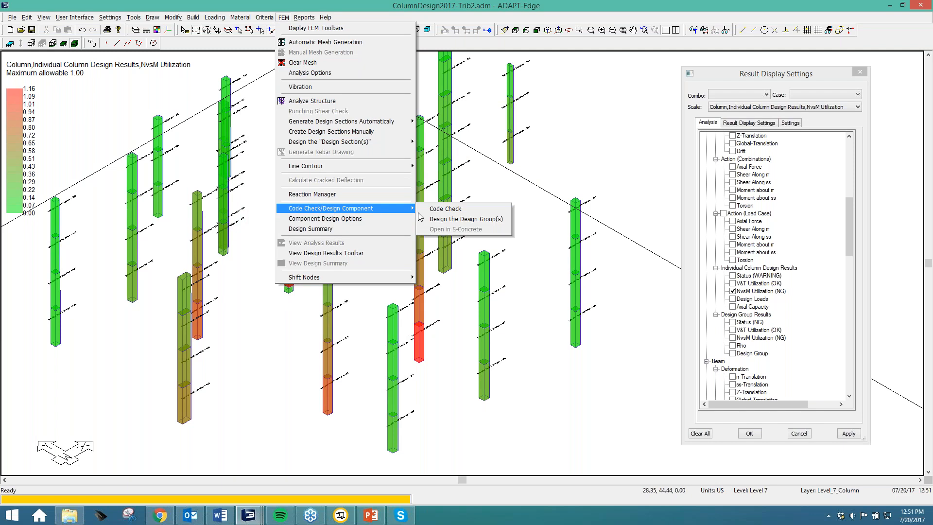
{"action": "left_click", "coordinate": [452, 219]}
{"action": "left_click", "coordinate": [412, 235]}
{"action": "left_click", "coordinate": [403, 228]}
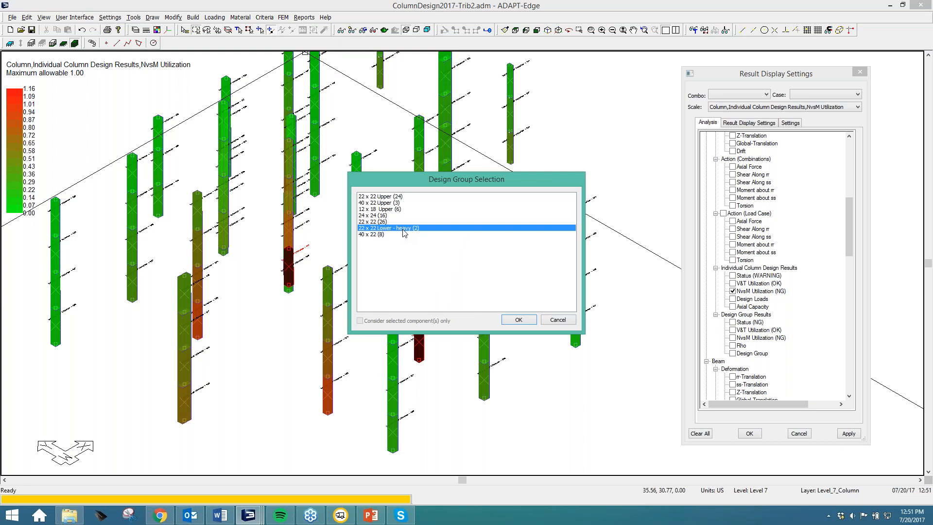
{"action": "left_click", "coordinate": [557, 320]}
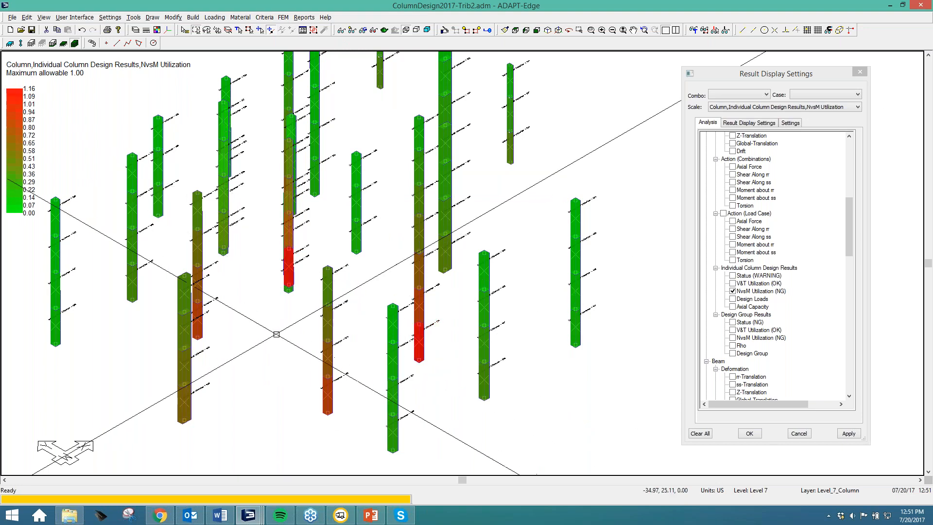
- Switch to the ColumnDesign2017_postFEM model and compare current and proposed values of the design groups in its Design Summary
{"action": "mouse_move", "coordinate": [250, 517]}
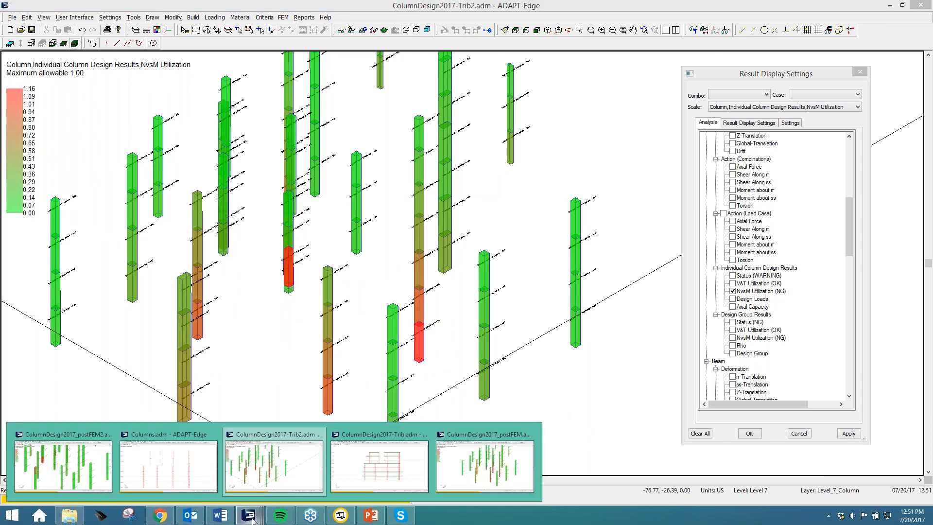
{"action": "left_click", "coordinate": [484, 465]}
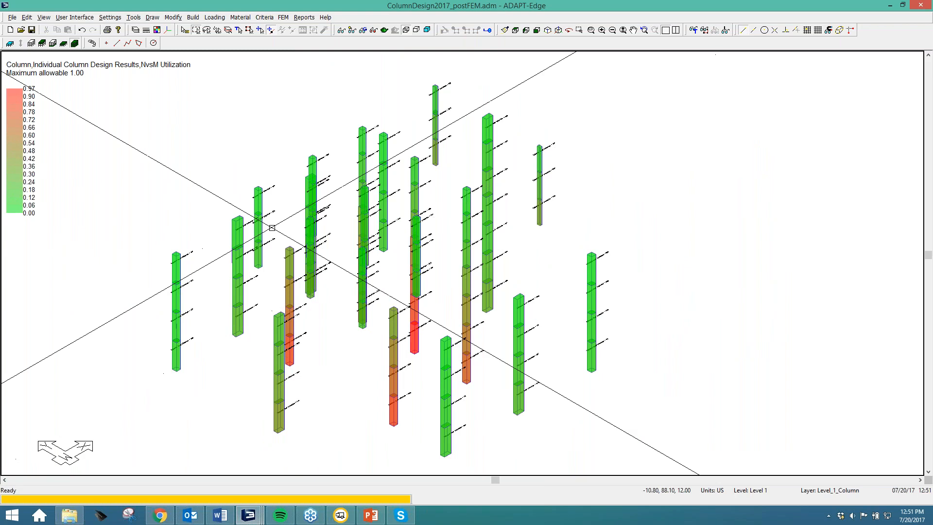
{"action": "left_click", "coordinate": [284, 18]}
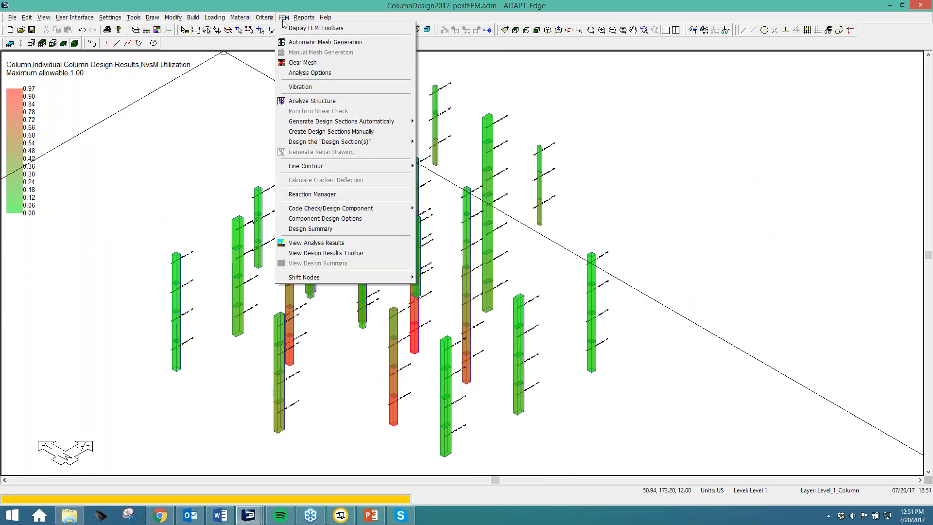
{"action": "left_click", "coordinate": [329, 230]}
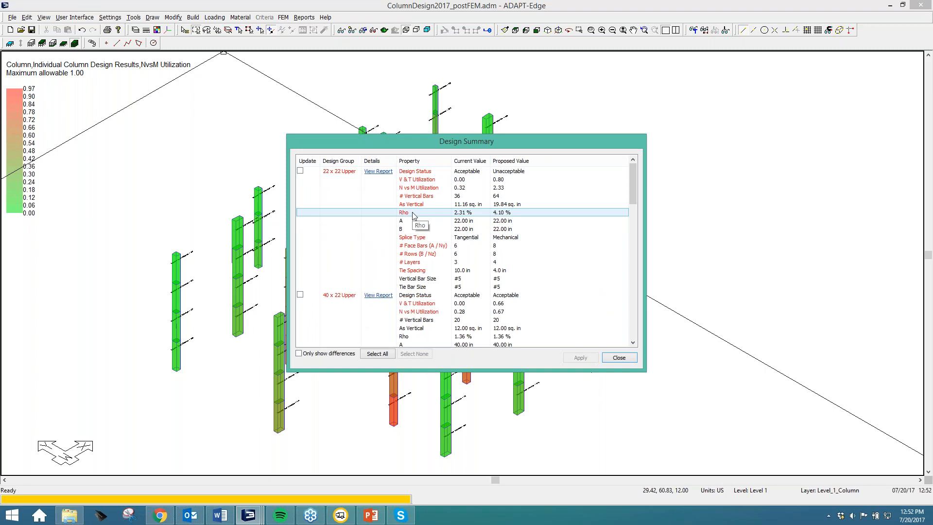
{"action": "left_click", "coordinate": [619, 357]}
- Review the Force Source choices in the component design options, and leave them without changes
{"action": "left_click", "coordinate": [299, 18]}
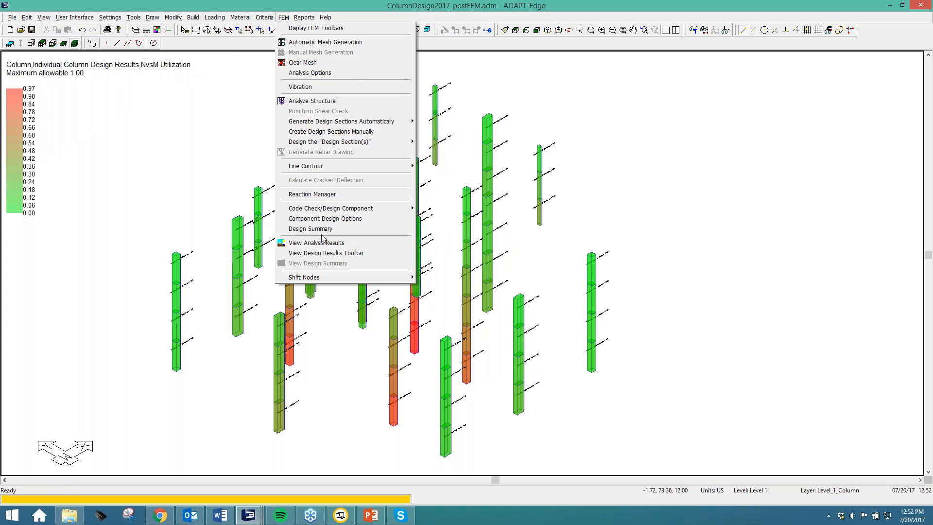
{"action": "left_click", "coordinate": [389, 220]}
{"action": "left_click", "coordinate": [486, 213]}
{"action": "left_click", "coordinate": [487, 213]}
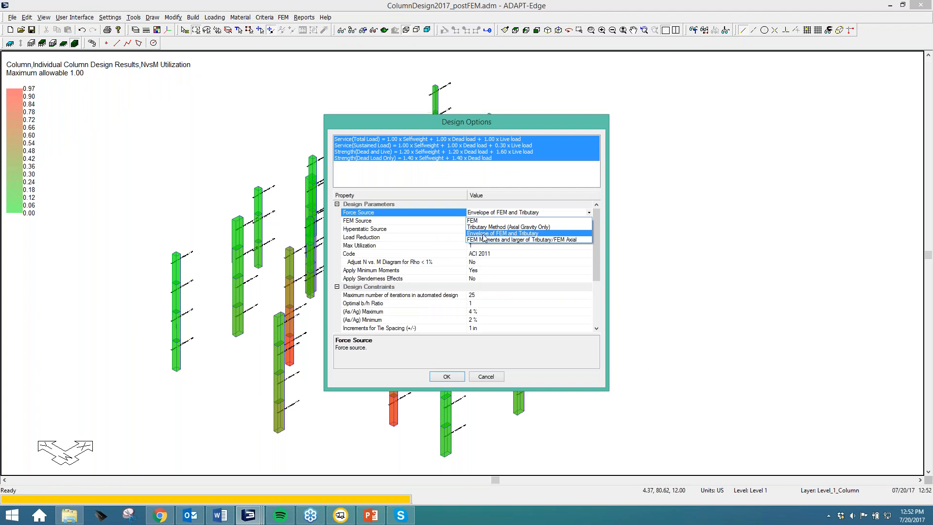
{"action": "left_click", "coordinate": [498, 379]}
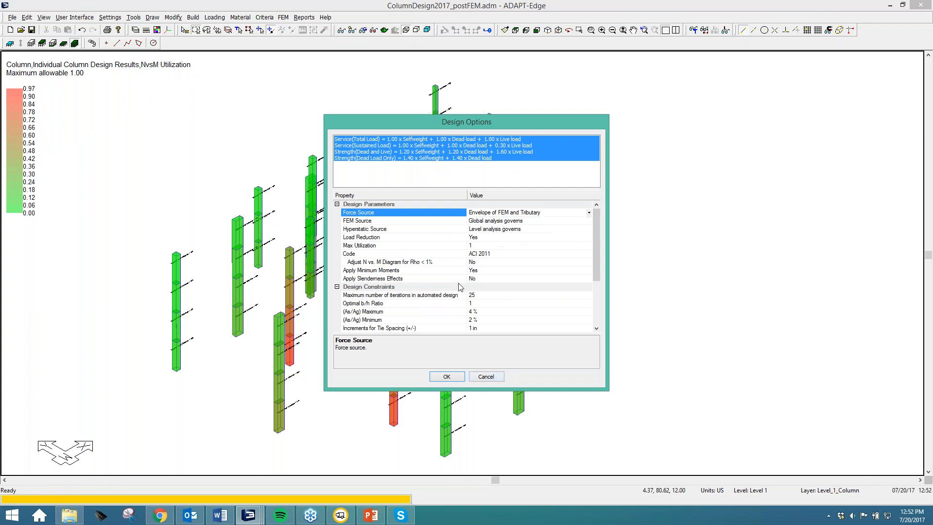
- Apply the proposed design values to all design groups in the Design Summary and close it
{"action": "left_click", "coordinate": [284, 17]}
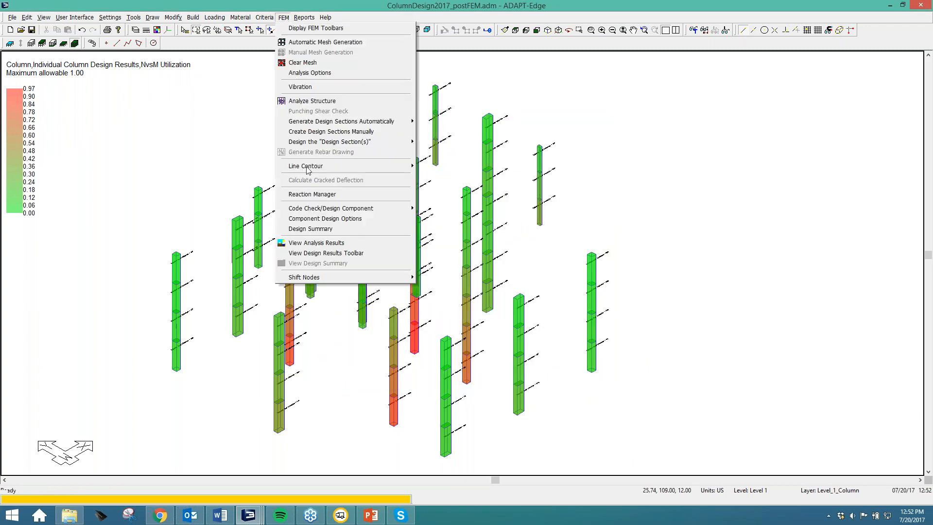
{"action": "left_click", "coordinate": [310, 228]}
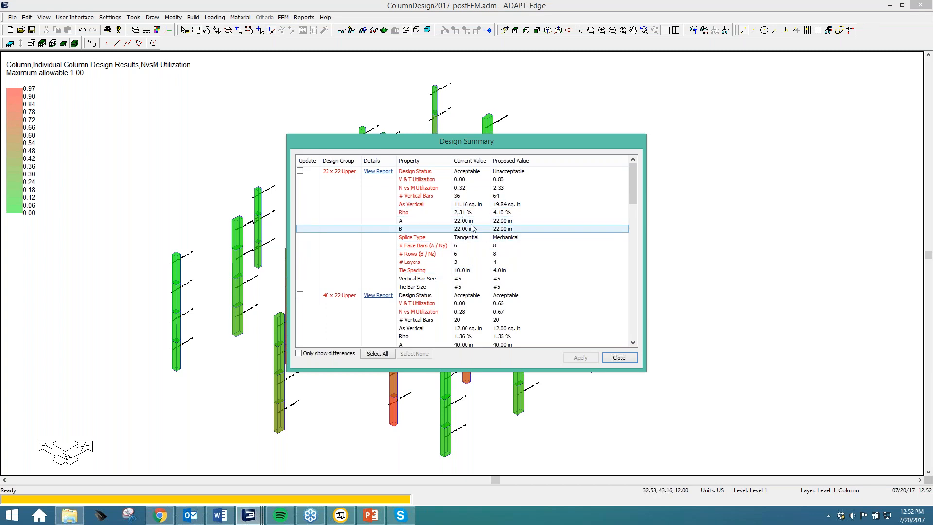
{"action": "left_click", "coordinate": [377, 354]}
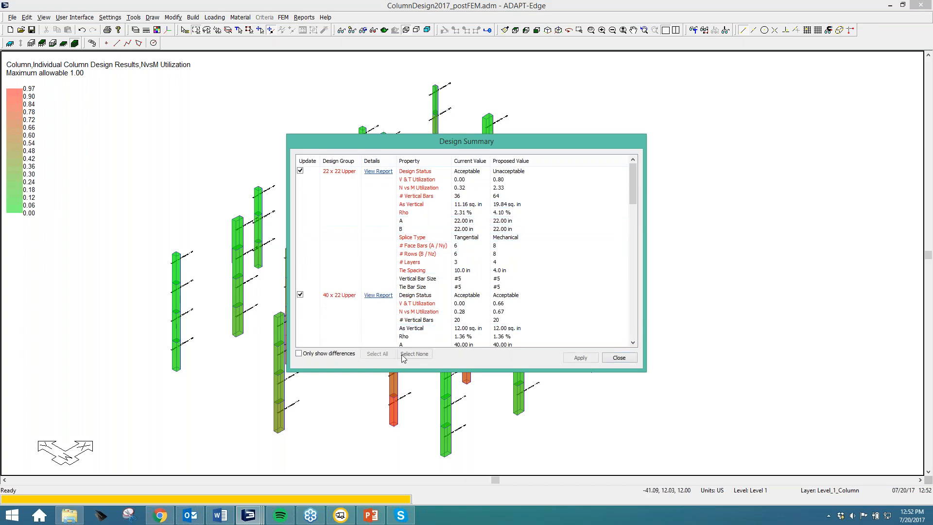
{"action": "left_click", "coordinate": [580, 358]}
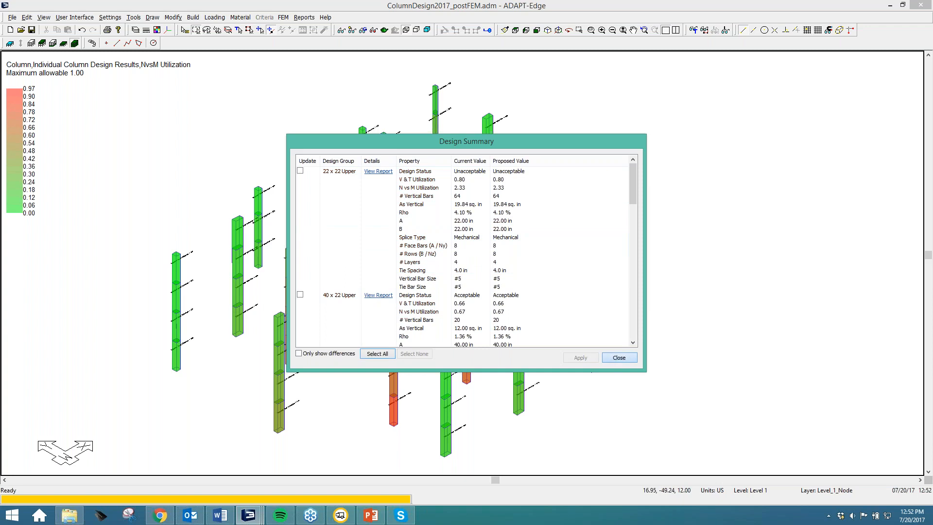
{"action": "left_click", "coordinate": [618, 359]}
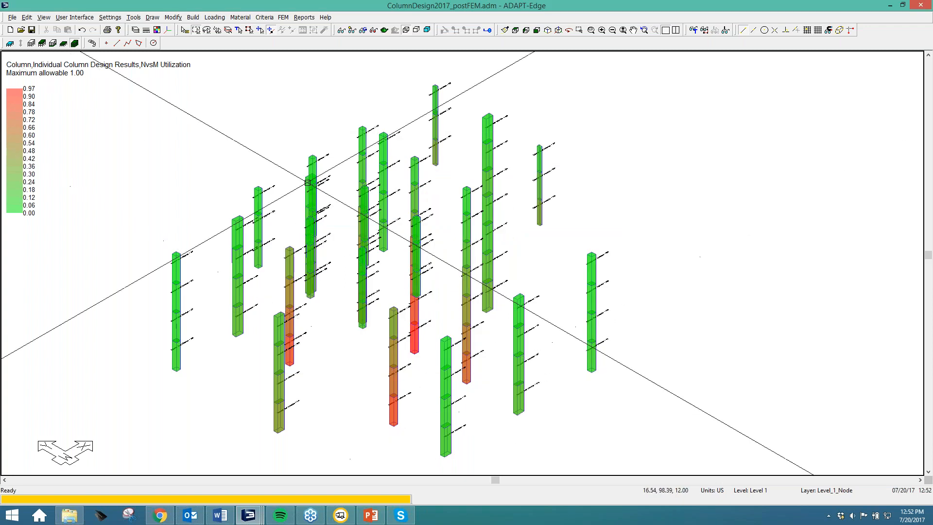
{"action": "left_click", "coordinate": [283, 18]}
{"action": "mouse_move", "coordinate": [397, 215]}
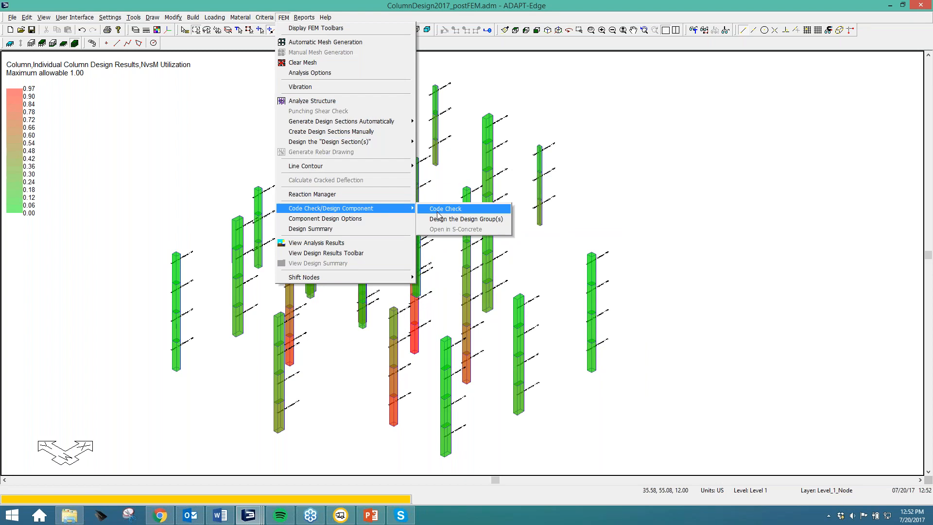
{"action": "left_click", "coordinate": [593, 219]}
- Switch to the ColumnDesign2017_postFEM2 model and examine the individual NvsM Utilization across all its column stacks
{"action": "mouse_move", "coordinate": [240, 523]}
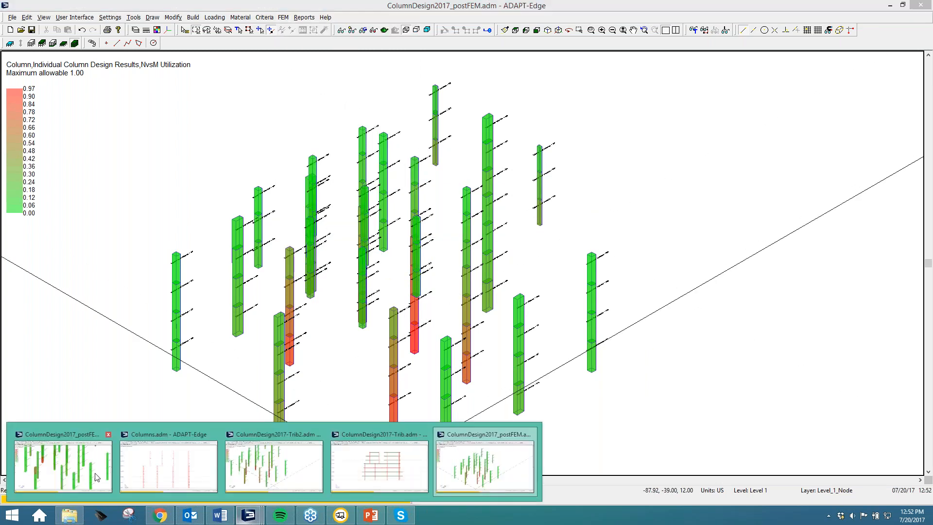
{"action": "left_click", "coordinate": [64, 464]}
{"action": "left_click", "coordinate": [470, 278]}
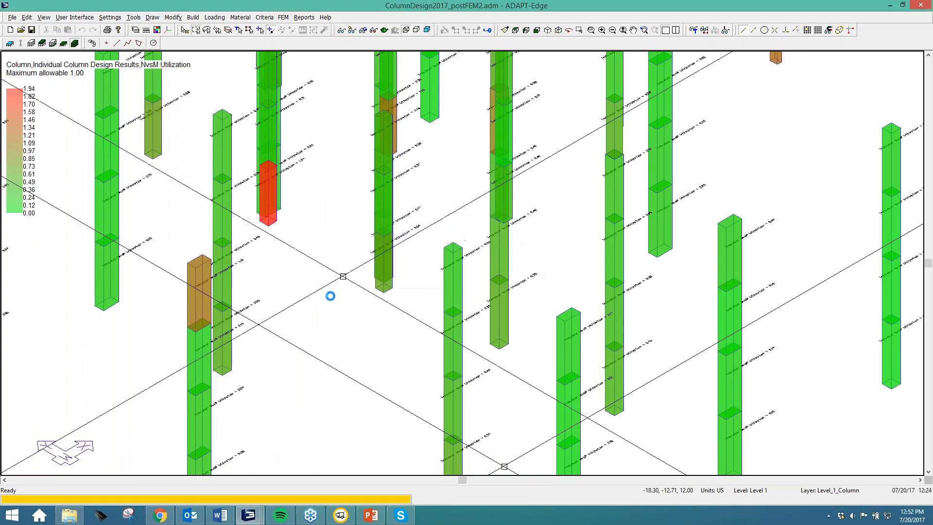
{"action": "middle_click_drag", "start_coordinate": [312, 321], "coordinate": [314, 357]}
{"action": "scroll", "coordinate": [314, 354], "scroll_direction": "down", "scroll_amount": 4}
{"action": "middle_click_drag", "start_coordinate": [347, 301], "coordinate": [360, 322]}
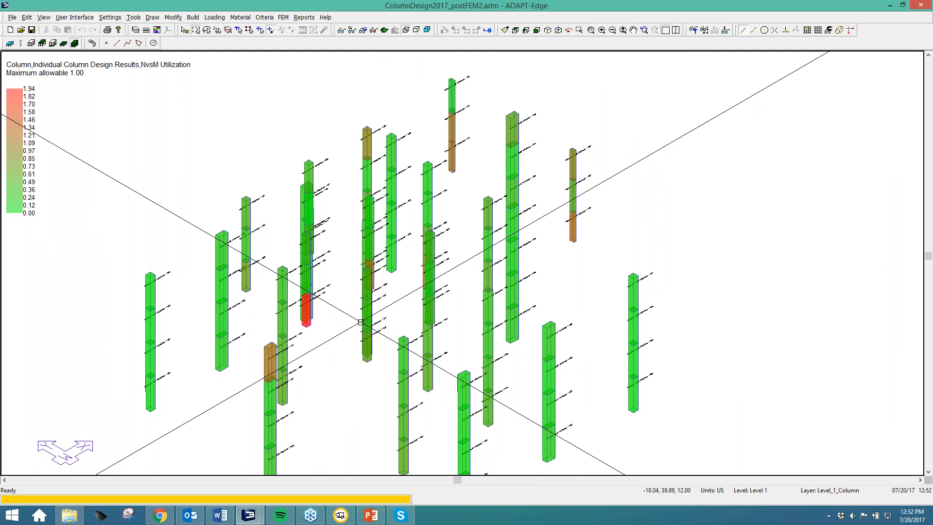
{"action": "middle_click_drag", "start_coordinate": [543, 303], "coordinate": [559, 239]}
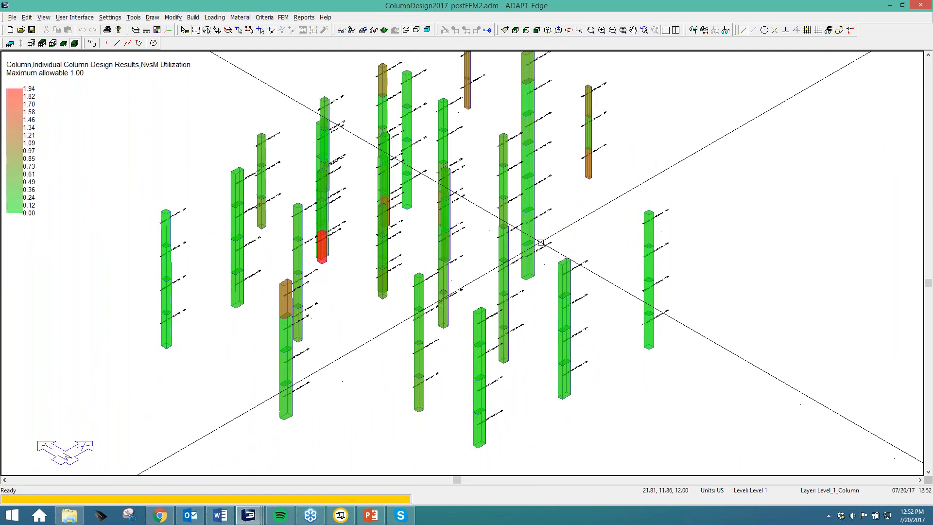
{"action": "middle_click_drag", "start_coordinate": [335, 249], "coordinate": [339, 258]}
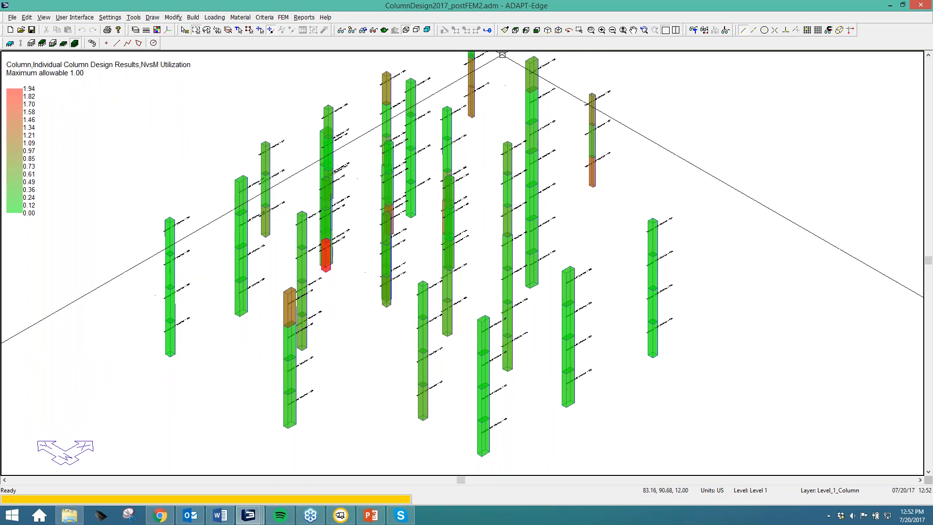
- Examine the individual NvsM Utilization labels of the red overutilized column and its neighbours, keeping the result display settings open beside the model
{"action": "left_click", "coordinate": [384, 30]}
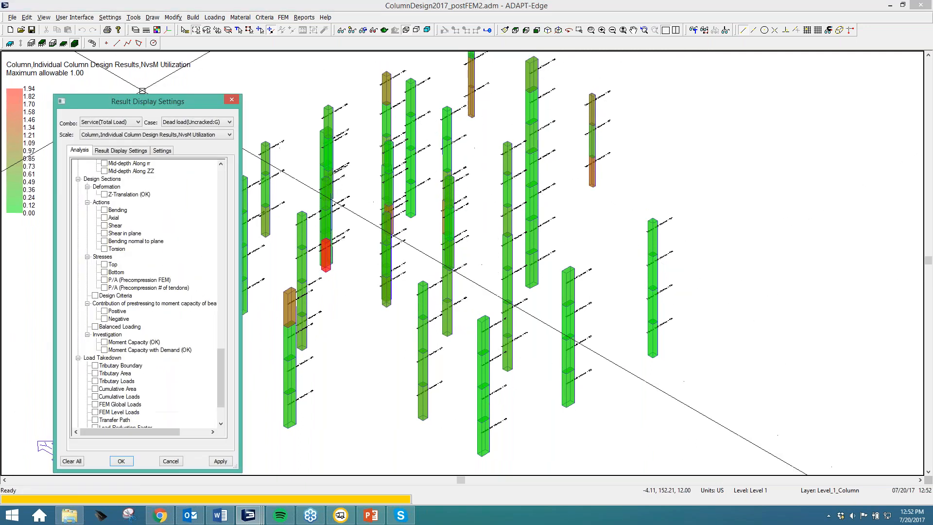
{"action": "left_click_drag", "start_coordinate": [146, 102], "coordinate": [789, 67]}
{"action": "left_click_drag", "start_coordinate": [865, 365], "coordinate": [864, 229]}
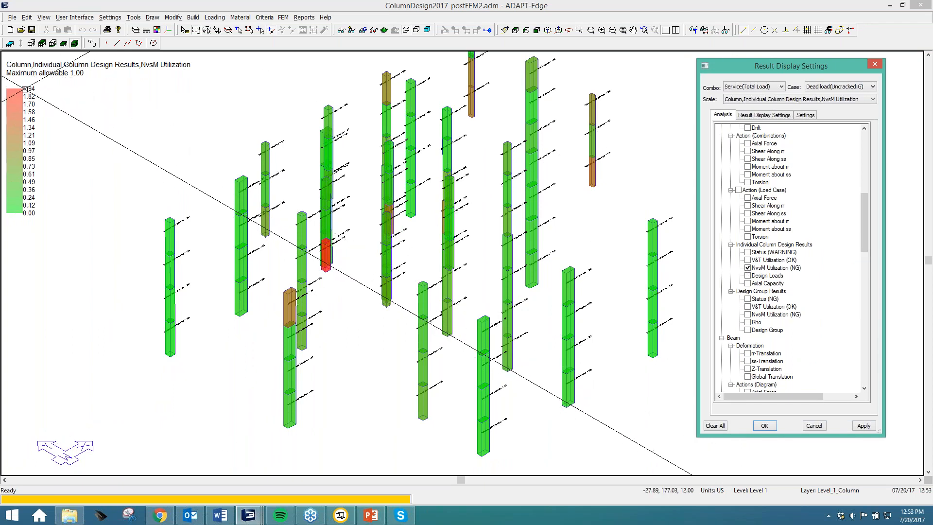
{"action": "scroll", "coordinate": [305, 301], "scroll_direction": "up", "scroll_amount": 5}
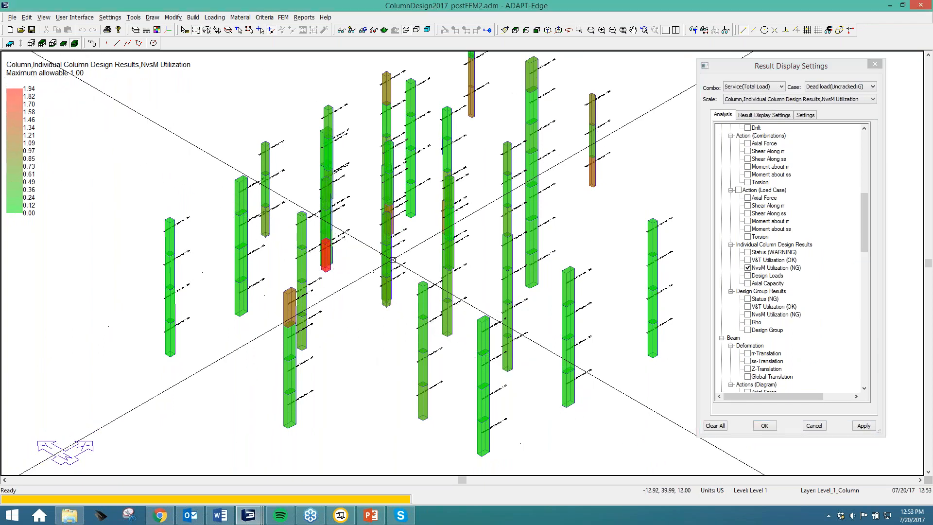
{"action": "scroll", "coordinate": [306, 301], "scroll_direction": "up", "scroll_amount": 3}
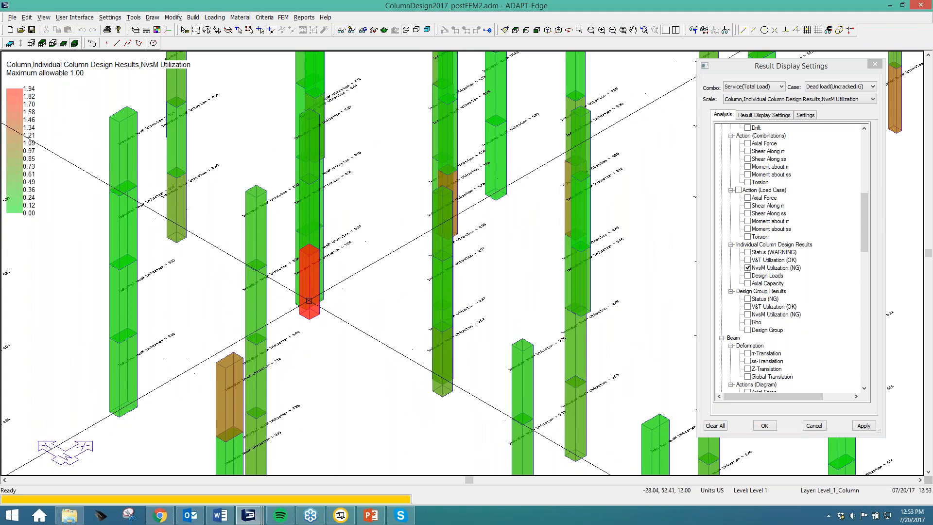
{"action": "left_click", "coordinate": [310, 315]}
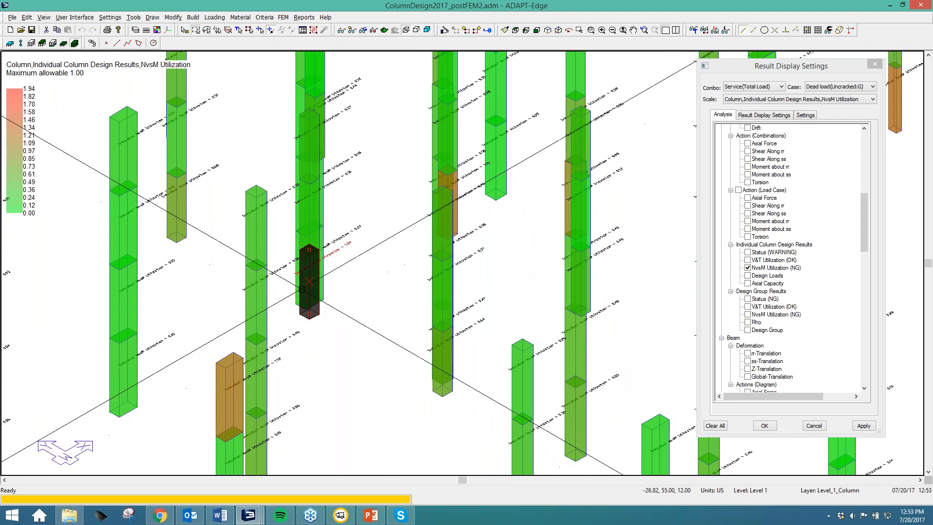
{"action": "scroll", "coordinate": [307, 258], "scroll_direction": "up", "scroll_amount": 2}
{"action": "scroll", "coordinate": [316, 278], "scroll_direction": "up", "scroll_amount": 2}
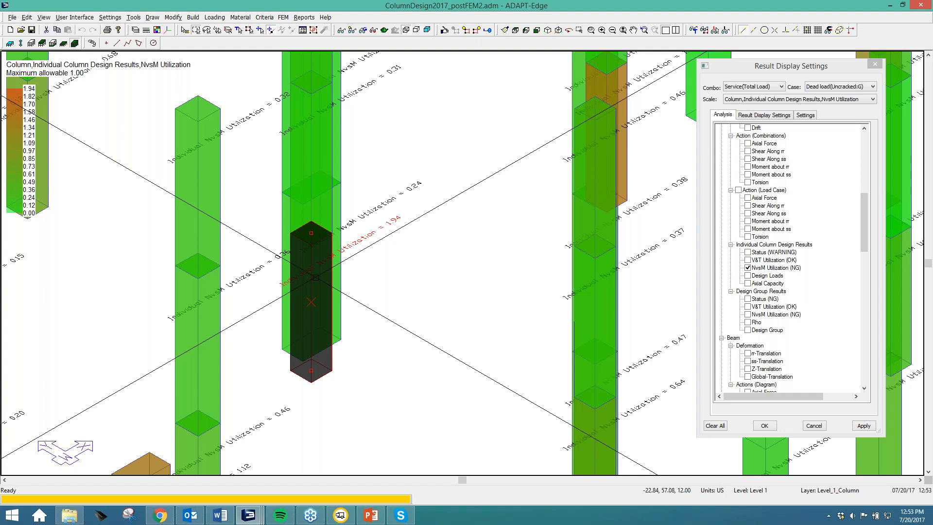
{"action": "scroll", "coordinate": [391, 343], "scroll_direction": "down", "scroll_amount": 3}
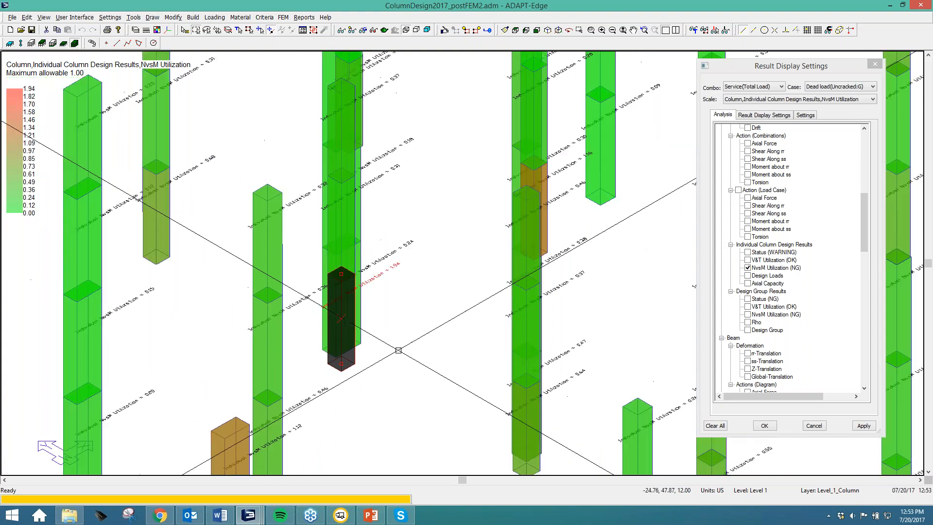
{"action": "middle_click_drag", "start_coordinate": [391, 343], "coordinate": [386, 305]}
{"action": "scroll", "coordinate": [386, 305], "scroll_direction": "up", "scroll_amount": 1}
{"action": "key", "text": "Escape"}
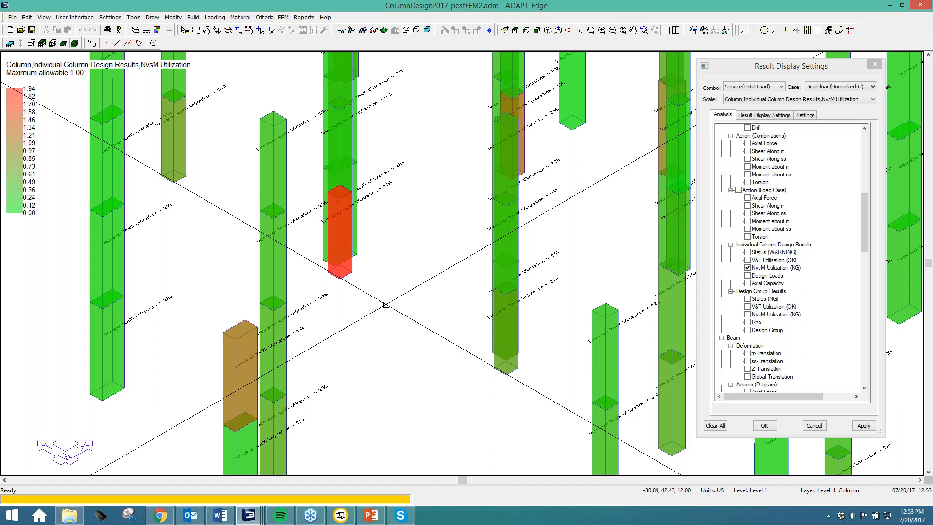
- Open the lowest column of the stack beside the brown column in S-CONCRETE, using the 24 x 24 heavy group and selected components only
{"action": "middle_click_drag", "start_coordinate": [386, 305], "coordinate": [392, 254]}
{"action": "scroll", "coordinate": [392, 255], "scroll_direction": "down", "scroll_amount": 3}
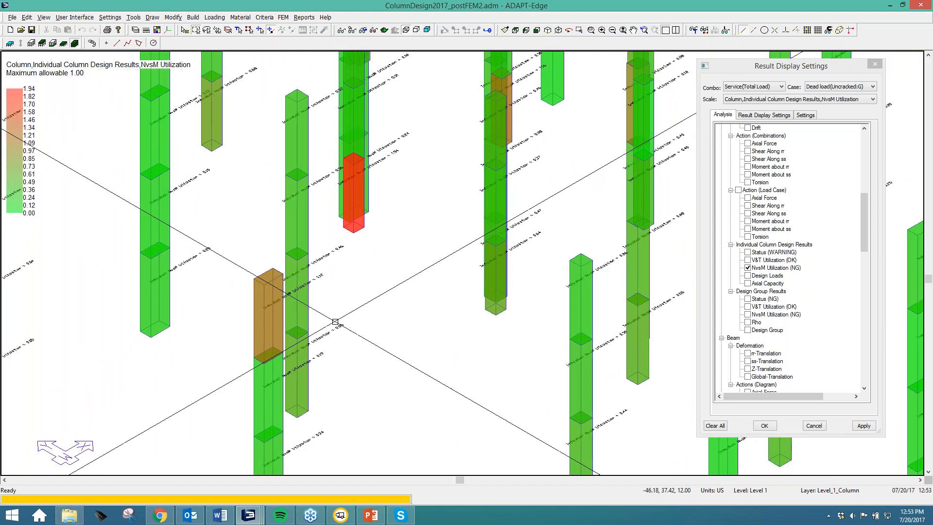
{"action": "left_click", "coordinate": [304, 397]}
{"action": "right_click", "coordinate": [307, 391]}
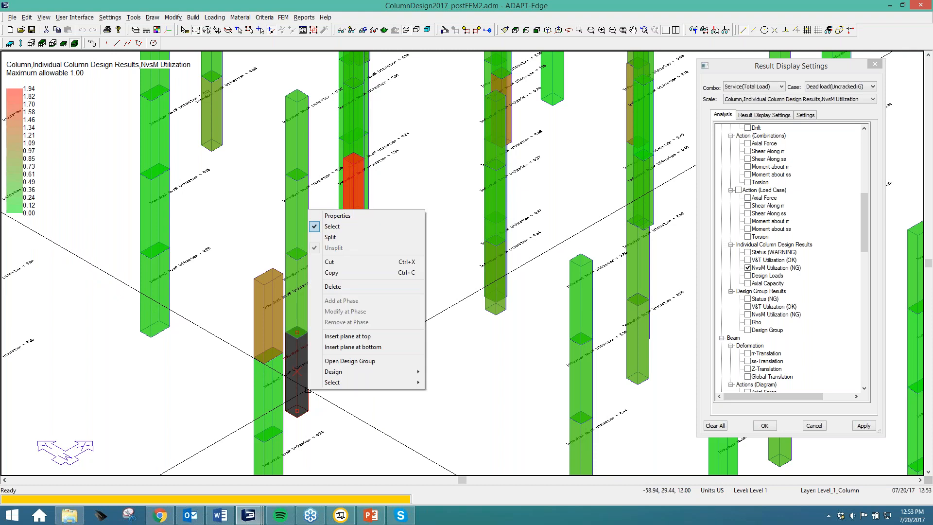
{"action": "mouse_move", "coordinate": [370, 372]}
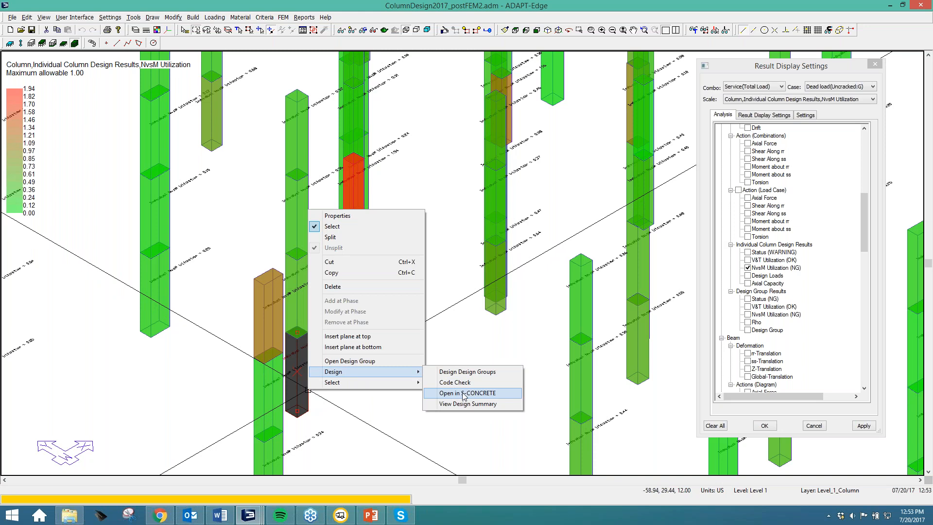
{"action": "left_click", "coordinate": [464, 393]}
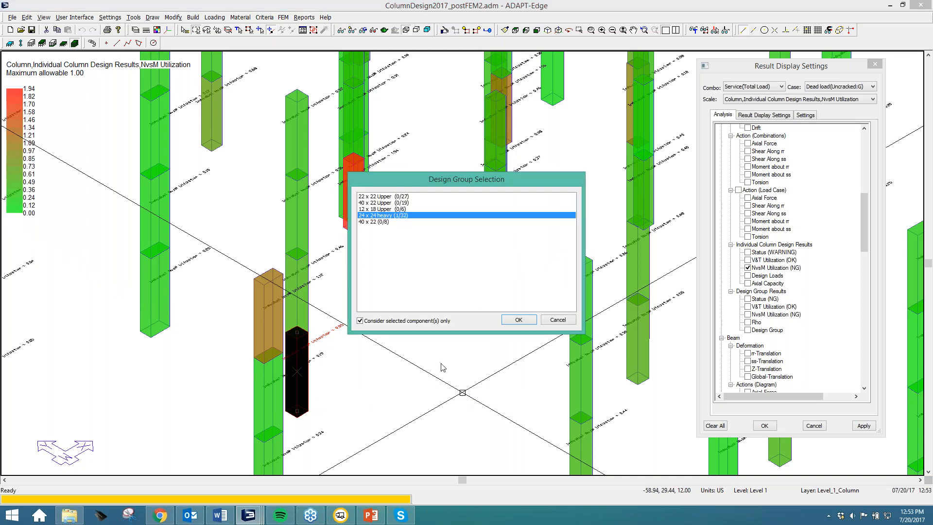
{"action": "left_click", "coordinate": [519, 319]}
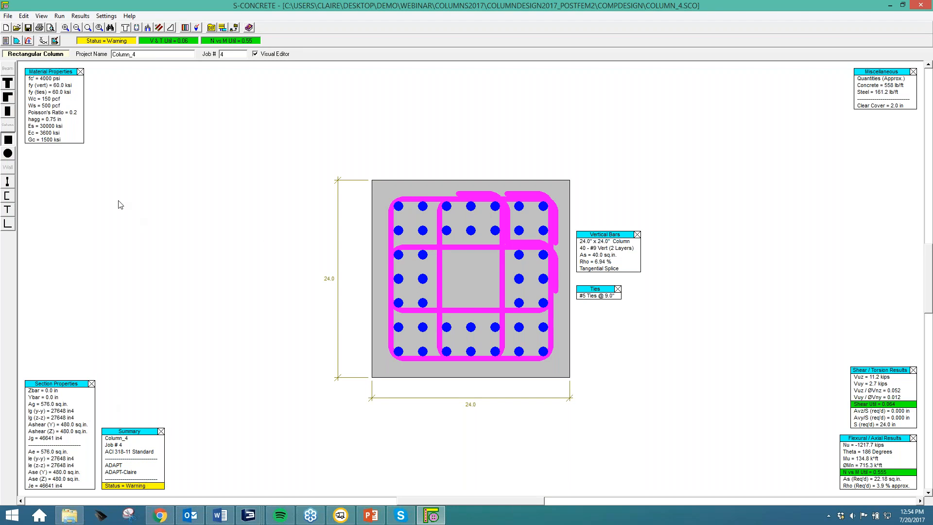
- Examine the N vs M Diagram of the 24 x 24 column section, and close S-CONCRETE to return to the building model
{"action": "left_click", "coordinate": [17, 41]}
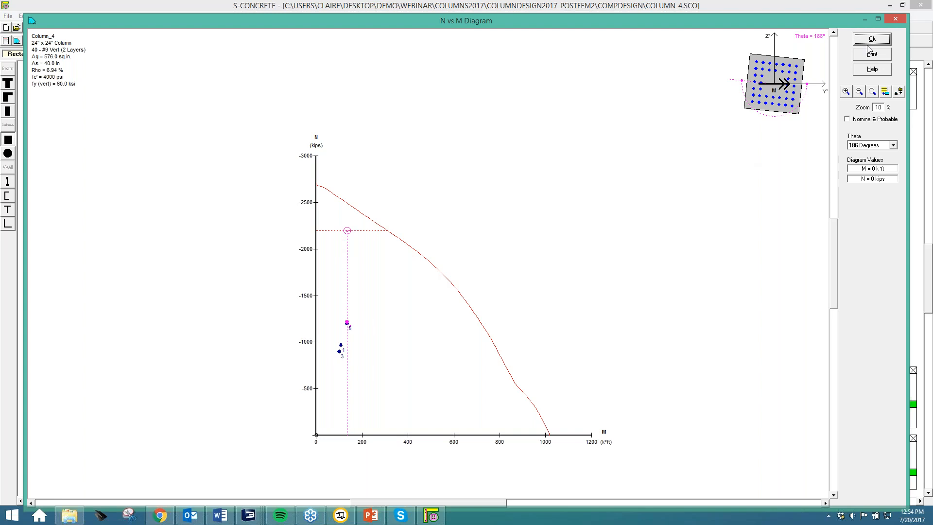
{"action": "left_click", "coordinate": [897, 18]}
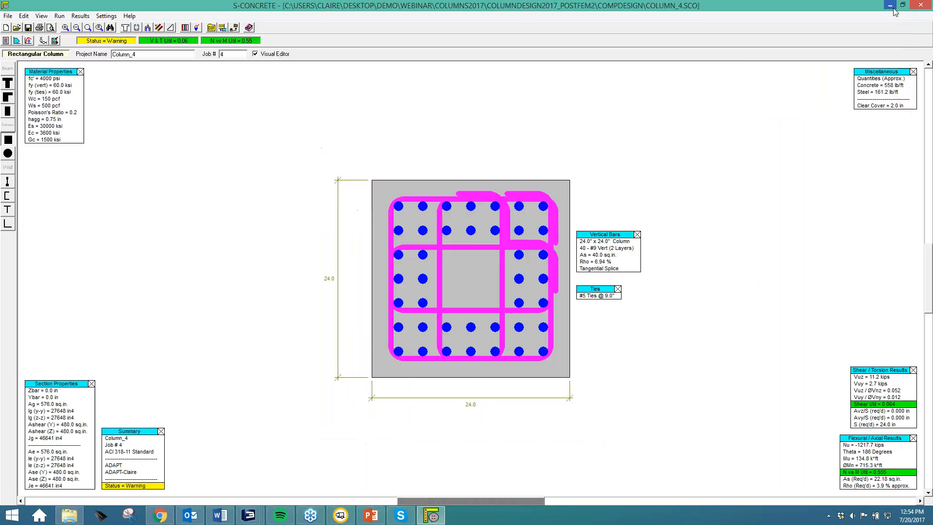
{"action": "left_click", "coordinate": [922, 5]}
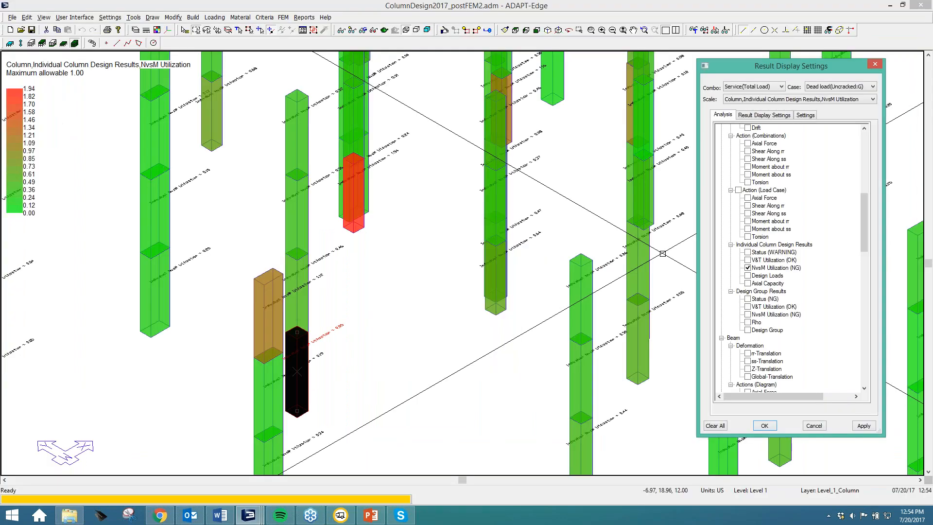
- Deselect the column, turn off the individual NvsM Utilization display, and close the result display settings
{"action": "left_click", "coordinate": [495, 397]}
{"action": "scroll", "coordinate": [493, 398], "scroll_direction": "down", "scroll_amount": 5}
{"action": "middle_click_drag", "start_coordinate": [505, 390], "coordinate": [378, 110]}
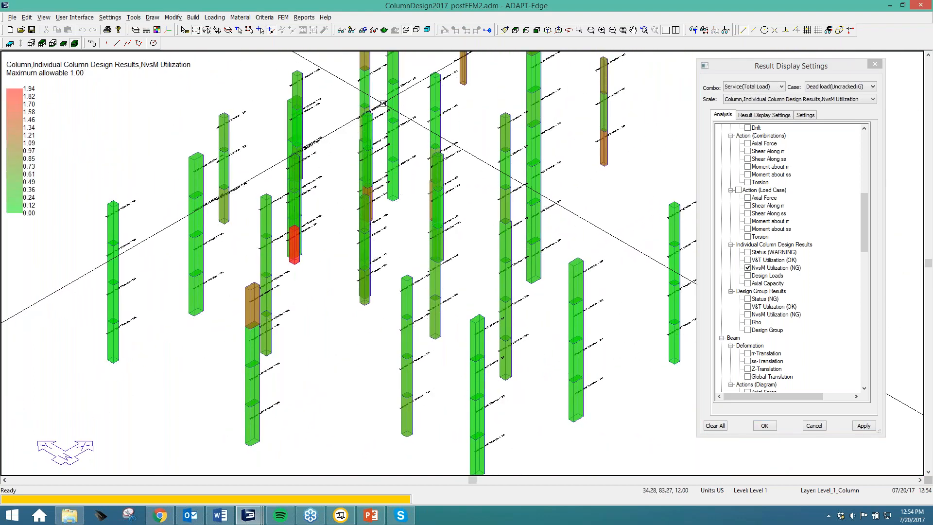
{"action": "left_click", "coordinate": [748, 268]}
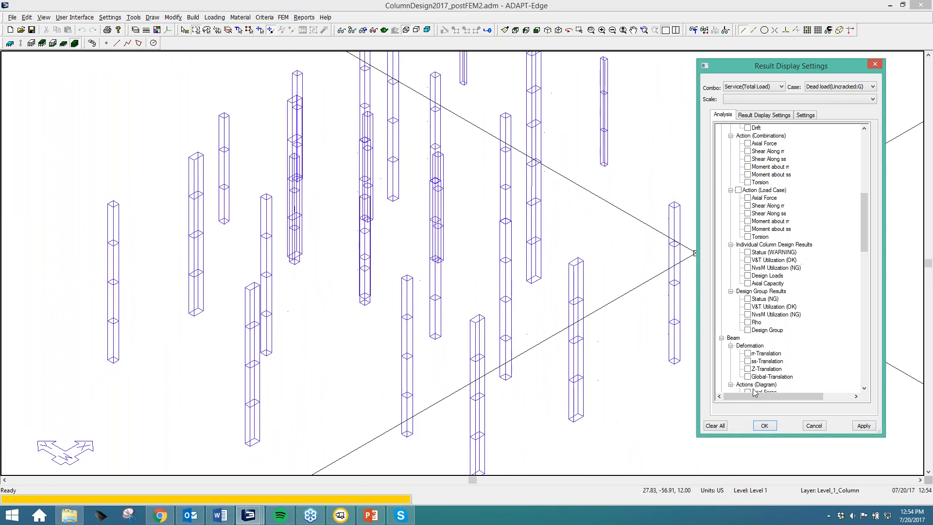
{"action": "left_click", "coordinate": [764, 426]}
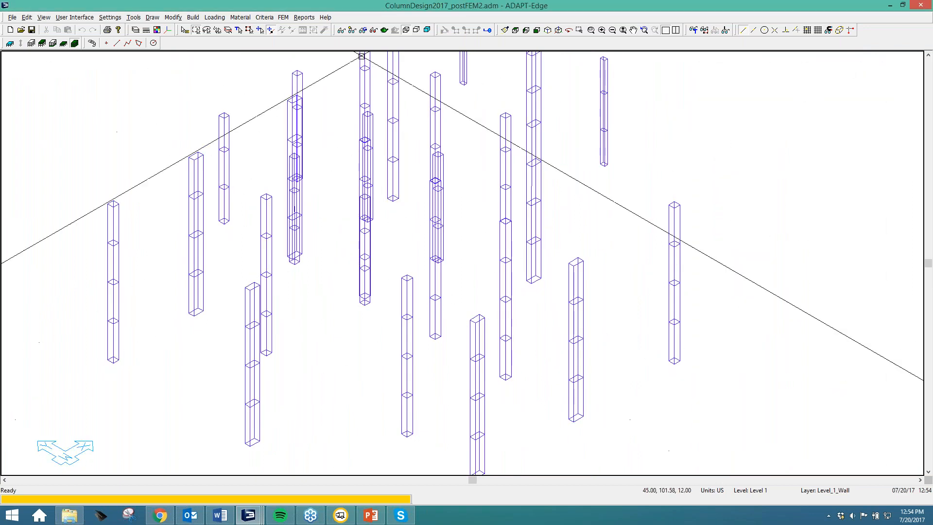
- Show the slabs and walls together with the columns, and inspect the whole building from several angles in the solid model view
{"action": "left_click", "coordinate": [384, 30]}
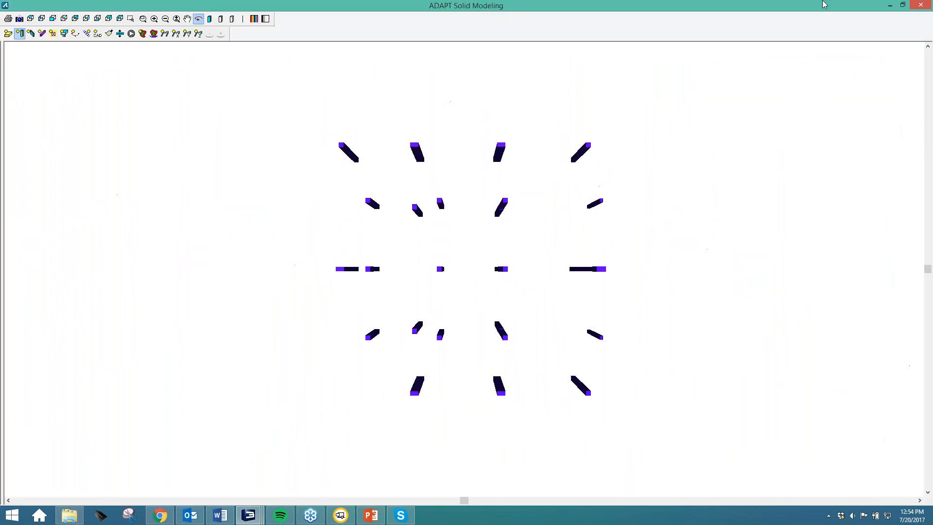
{"action": "left_click", "coordinate": [921, 4]}
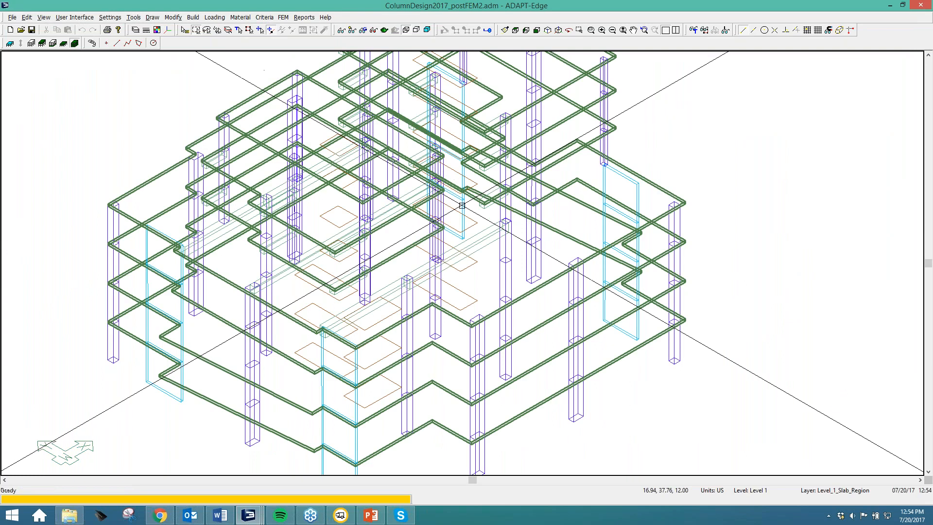
{"action": "left_click", "coordinate": [384, 29]}
{"action": "mouse_move", "coordinate": [407, 278]}
{"action": "left_mouse_down"}
{"action": "mouse_move", "coordinate": [462, 281]}
{"action": "mouse_move", "coordinate": [445, 266]}
{"action": "mouse_move", "coordinate": [472, 255]}
{"action": "mouse_move", "coordinate": [458, 270]}
{"action": "mouse_move", "coordinate": [472, 261]}
{"action": "mouse_move", "coordinate": [409, 275]}
{"action": "mouse_move", "coordinate": [403, 288]}
{"action": "left_mouse_up"}
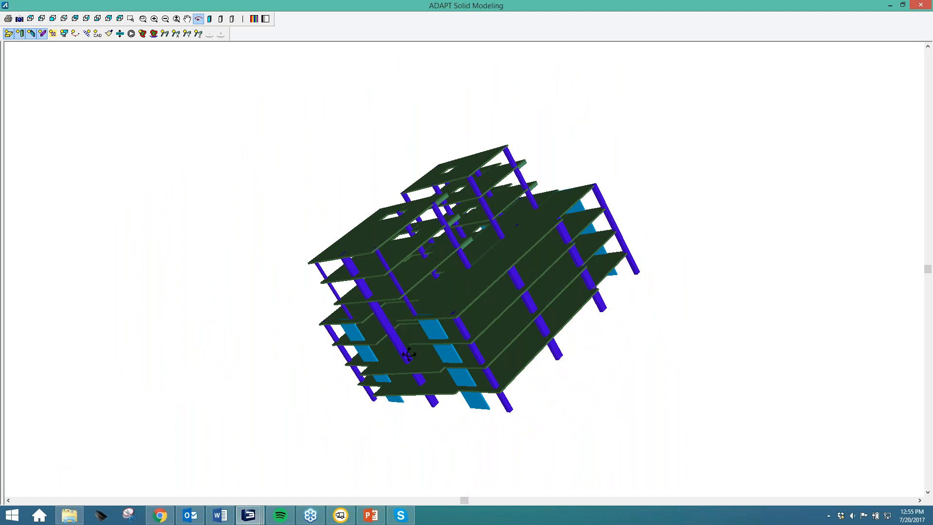
{"action": "left_click_drag", "start_coordinate": [395, 329], "coordinate": [390, 324]}
{"action": "left_click_drag", "start_coordinate": [391, 321], "coordinate": [443, 306]}
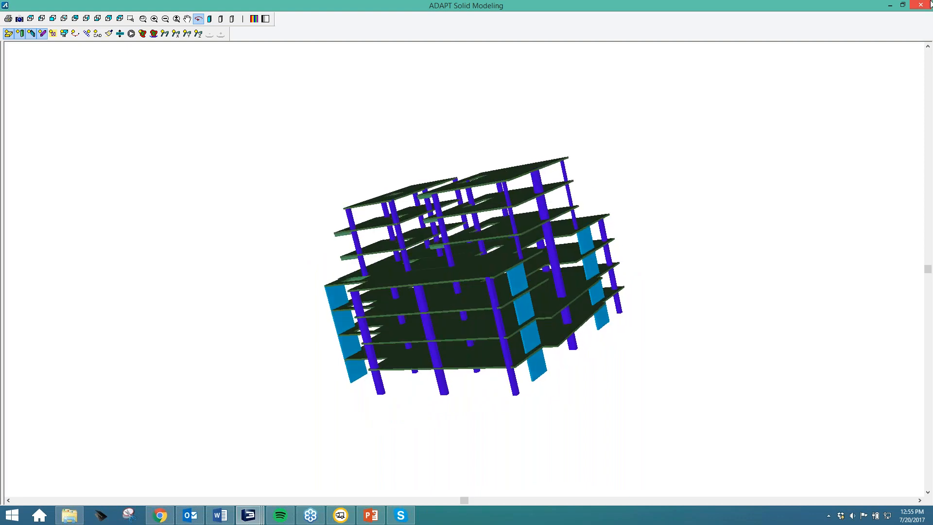
{"action": "left_click", "coordinate": [921, 5]}
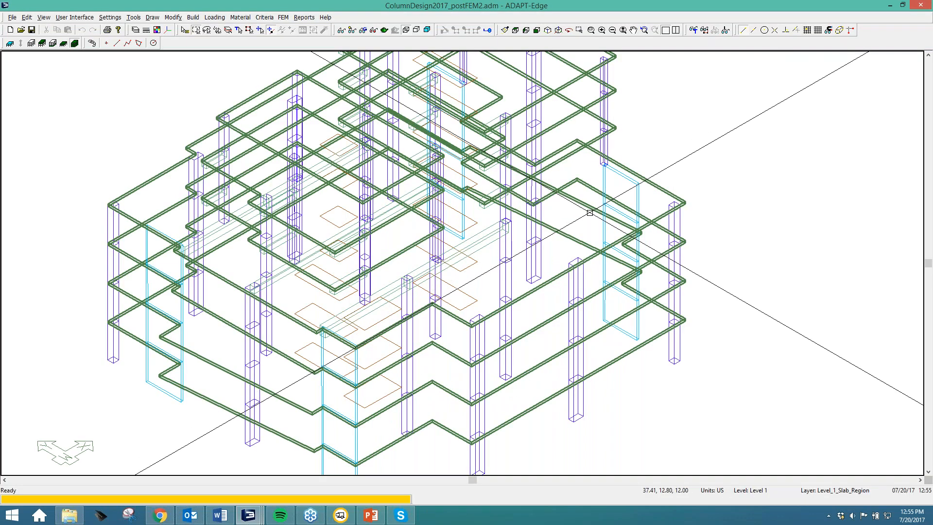
- Calculate the individual and group unbraced lengths of the 40 x 22 Upper column at the building's edge, and close its properties
{"action": "double_click", "coordinate": [574, 288]}
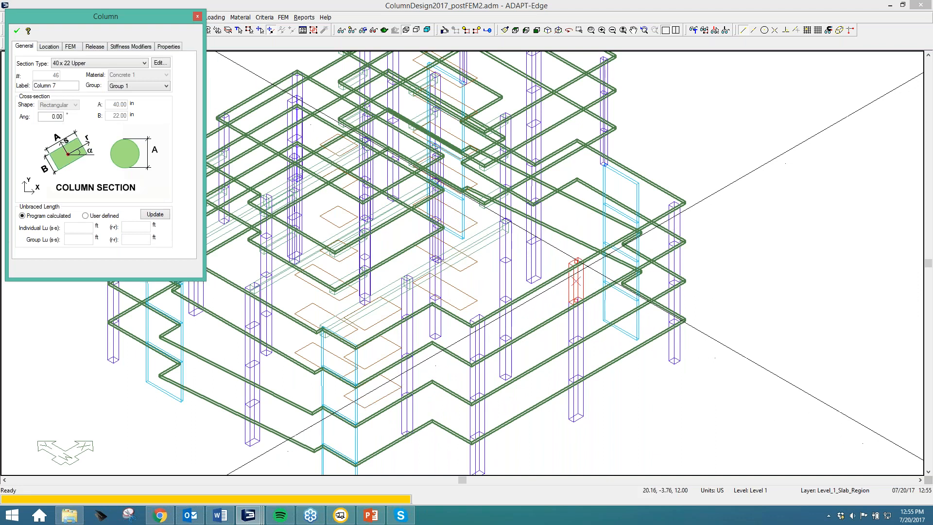
{"action": "left_click", "coordinate": [151, 213]}
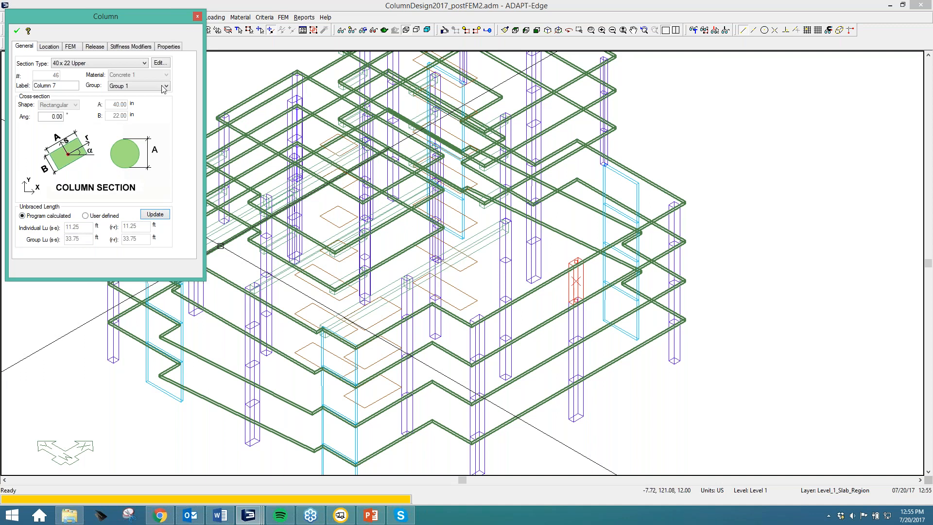
{"action": "left_click", "coordinate": [198, 17]}
- Switch from the multilevel view to a single-level view and move up to Level 3
{"action": "middle_click_drag", "start_coordinate": [595, 135], "coordinate": [580, 198]}
{"action": "left_click", "coordinate": [518, 210]}
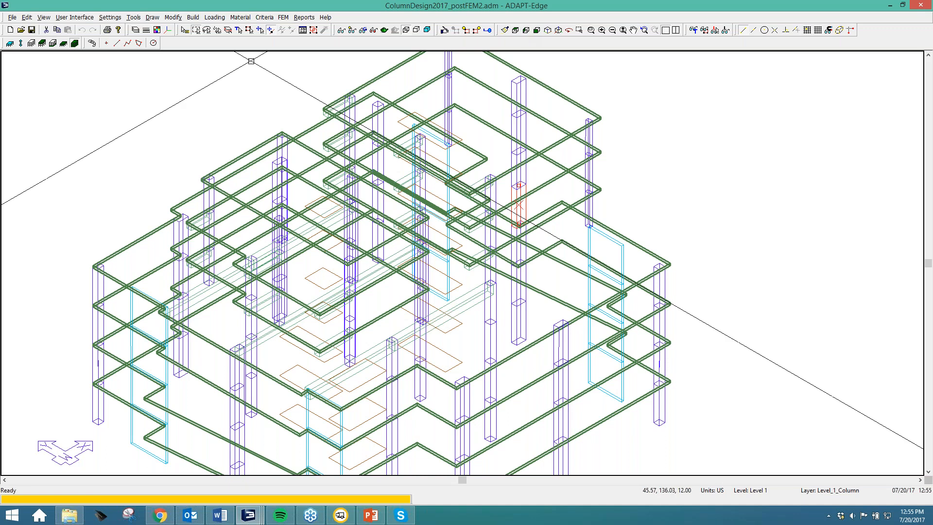
{"action": "left_click", "coordinate": [63, 43]}
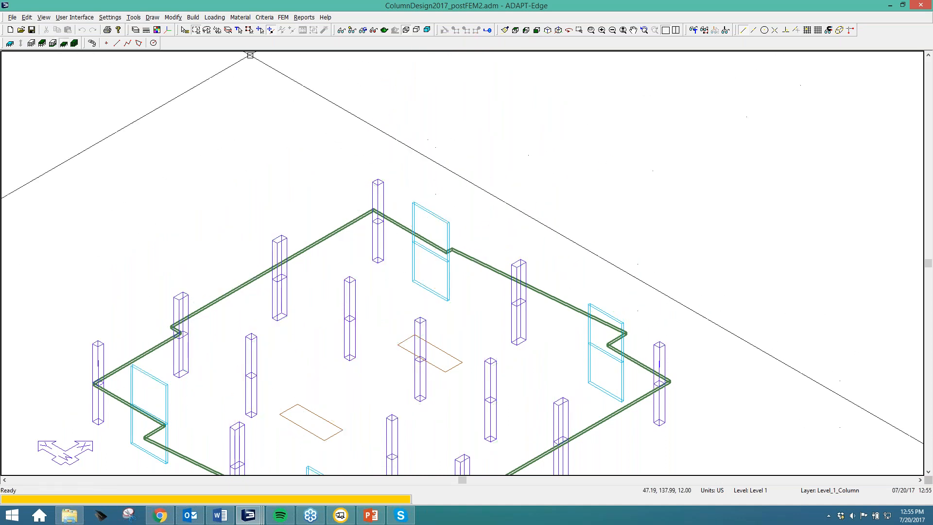
{"action": "left_click", "coordinate": [41, 44]}
{"action": "left_click", "coordinate": [42, 43]}
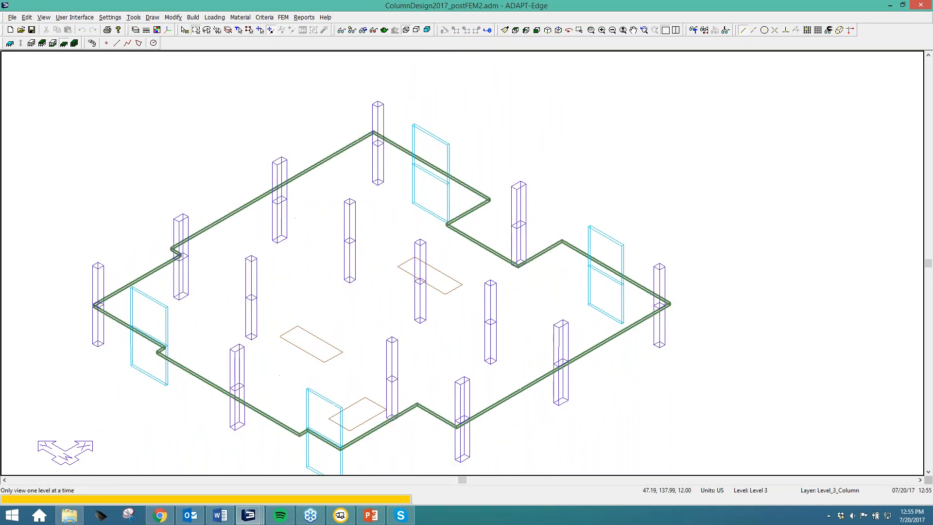
- Calculate the unbraced lengths of the 40 x 22 column standing outside the Level 3 slab notch, close its properties and deselect it
{"action": "double_click", "coordinate": [516, 203]}
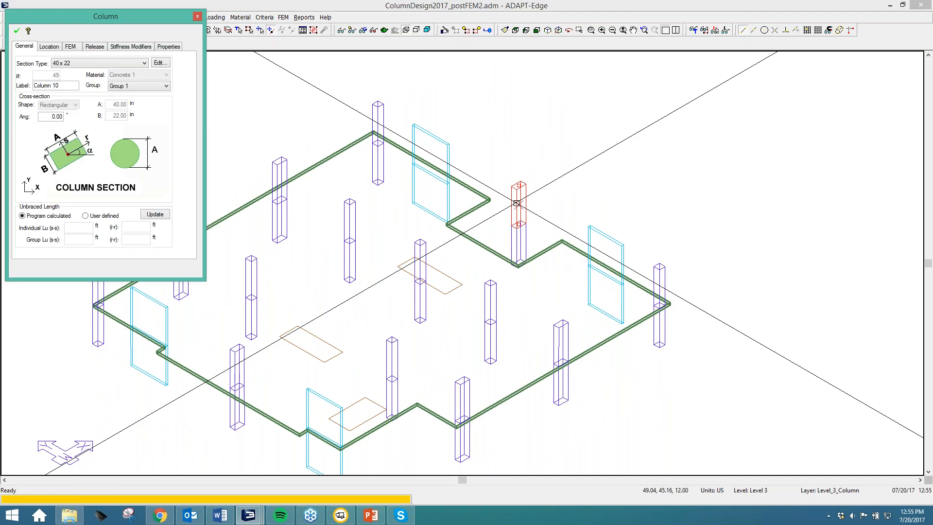
{"action": "left_click", "coordinate": [155, 215]}
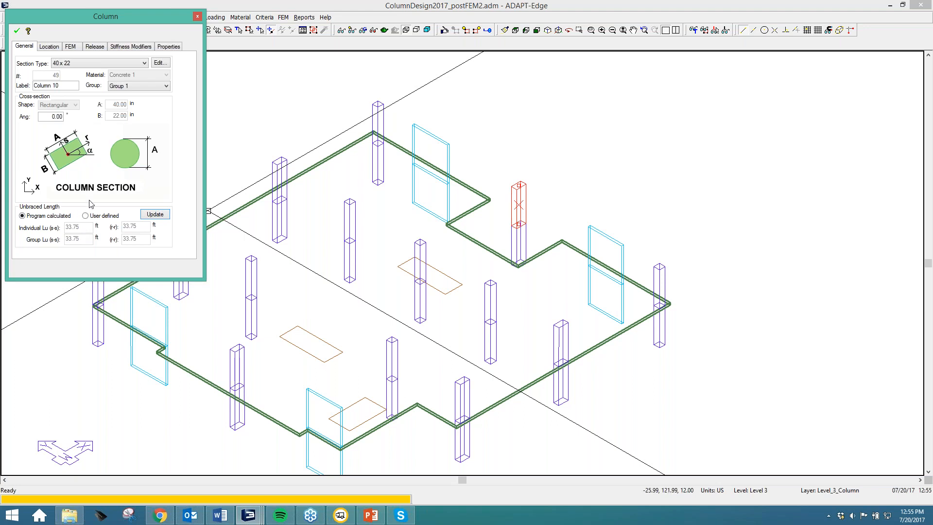
{"action": "left_click", "coordinate": [197, 17]}
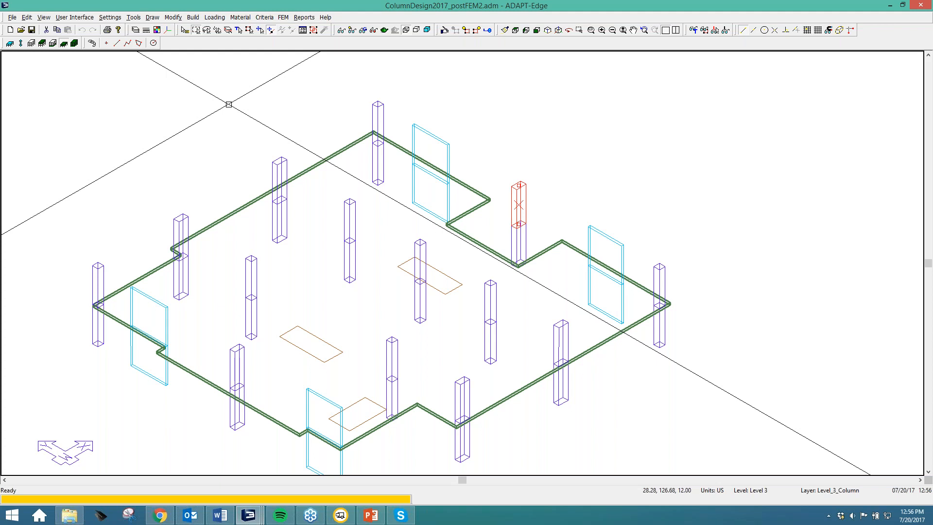
{"action": "left_click", "coordinate": [487, 157]}
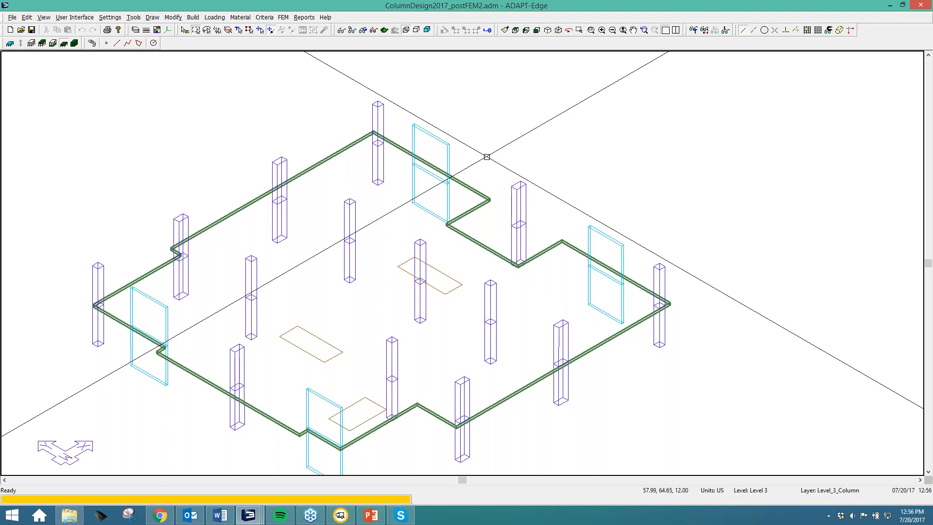
- Export the Column Design XLS report and open the saved workbook in Excel
{"action": "left_click", "coordinate": [304, 17]}
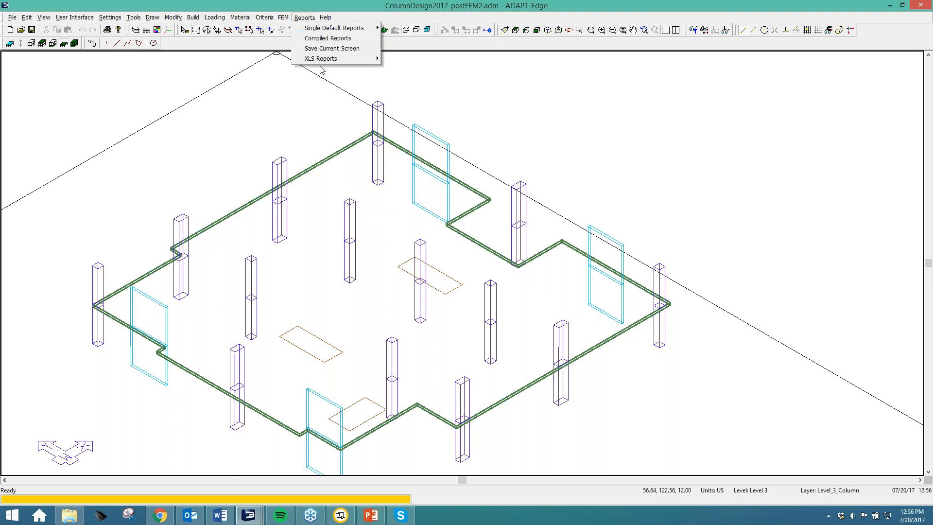
{"action": "mouse_move", "coordinate": [322, 62]}
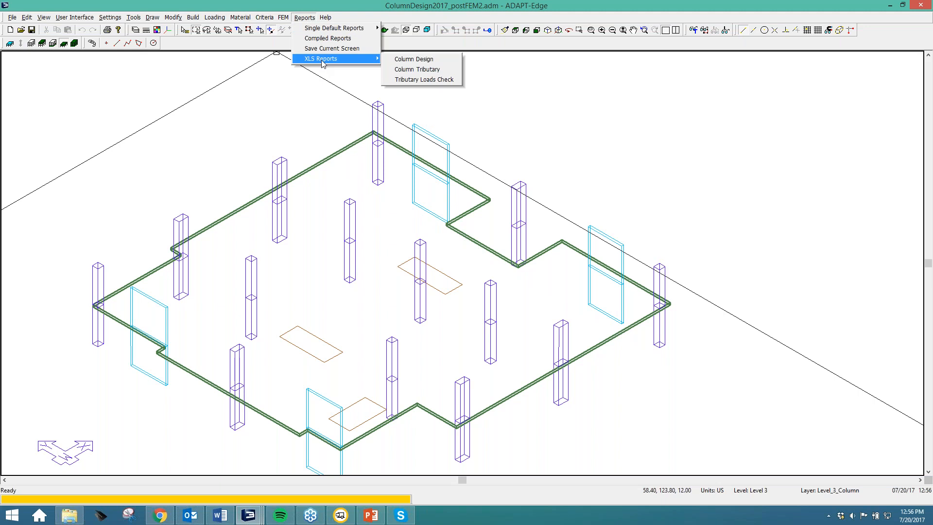
{"action": "left_click", "coordinate": [410, 60]}
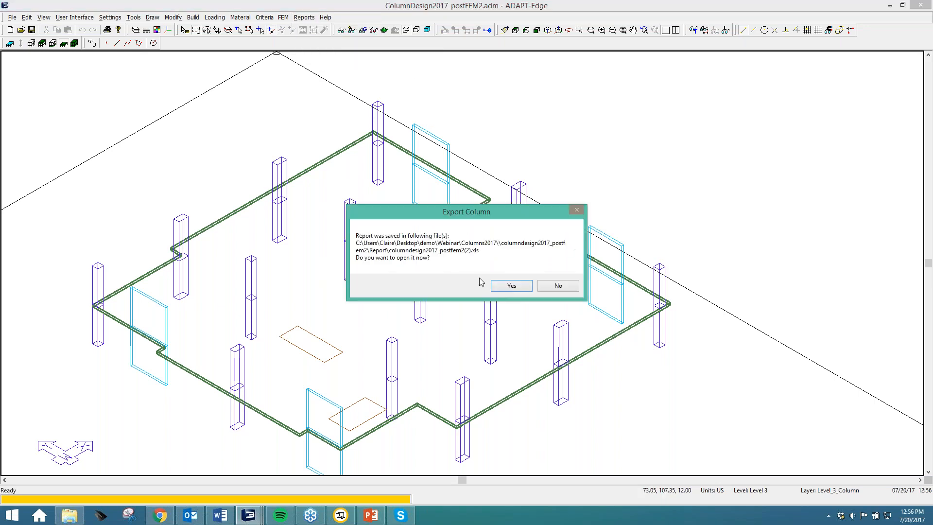
{"action": "left_click", "coordinate": [512, 286]}
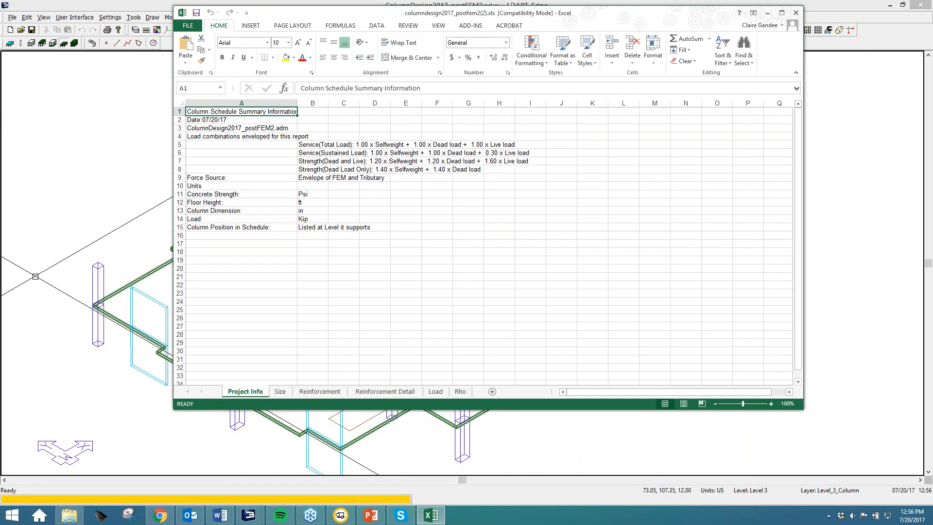
- Review the concrete strengths and the Column 1 and Column 2 sizes per level on the Size sheet
{"action": "left_click", "coordinate": [281, 392]}
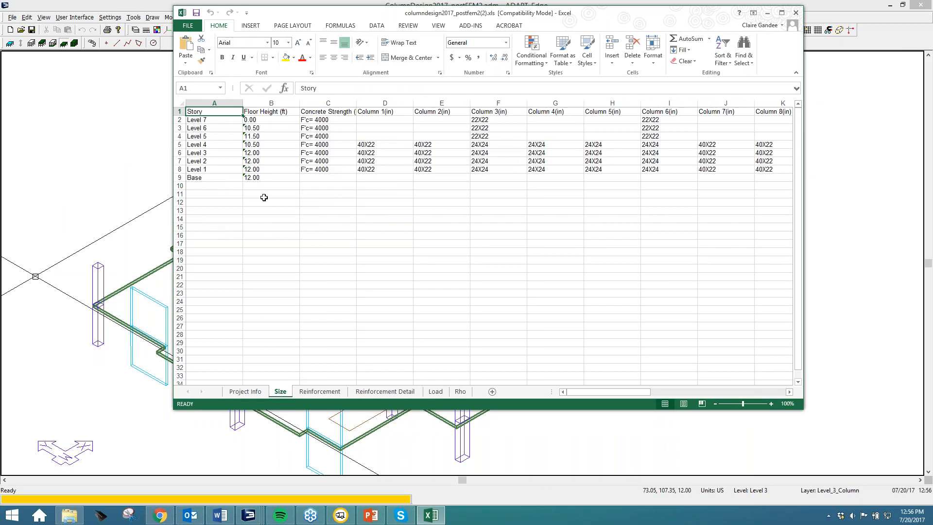
{"action": "left_click_drag", "start_coordinate": [335, 171], "coordinate": [327, 119]}
{"action": "left_click", "coordinate": [374, 170]}
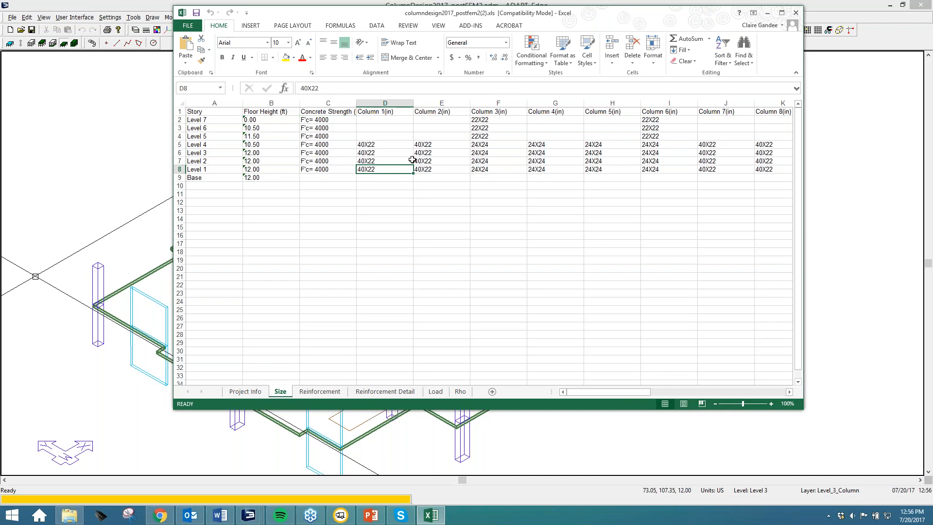
{"action": "left_click", "coordinate": [430, 170]}
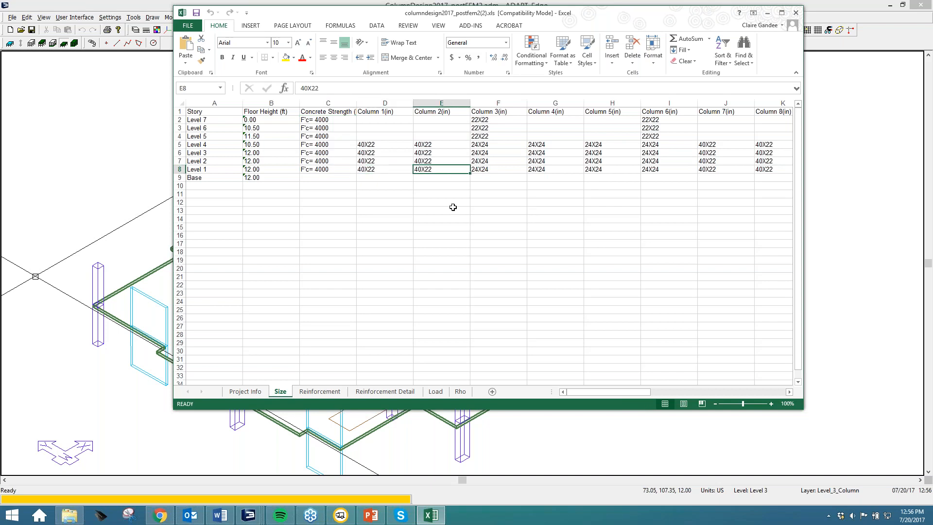
- Review the Reinforcement, Reinforcement Detail, Load and Rho sheets of the column report, and close the workbook
{"action": "left_click", "coordinate": [308, 392]}
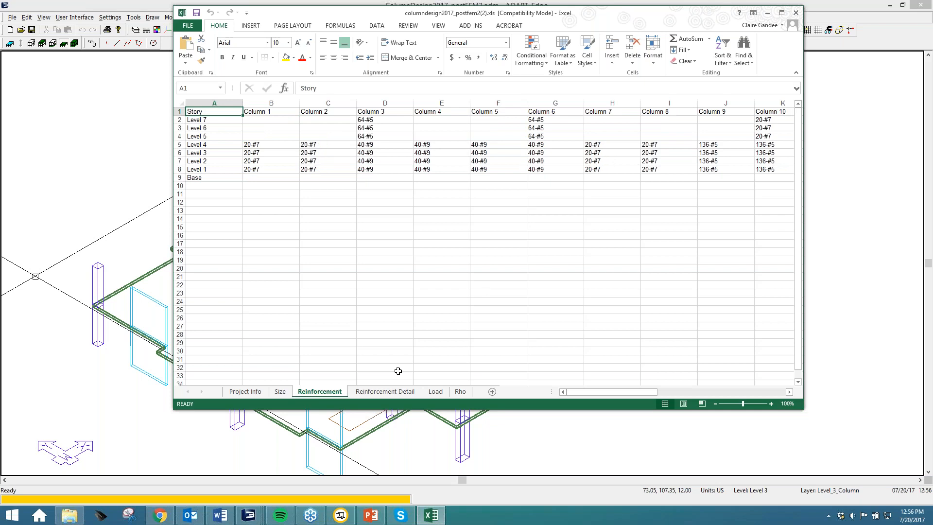
{"action": "left_click", "coordinate": [395, 391]}
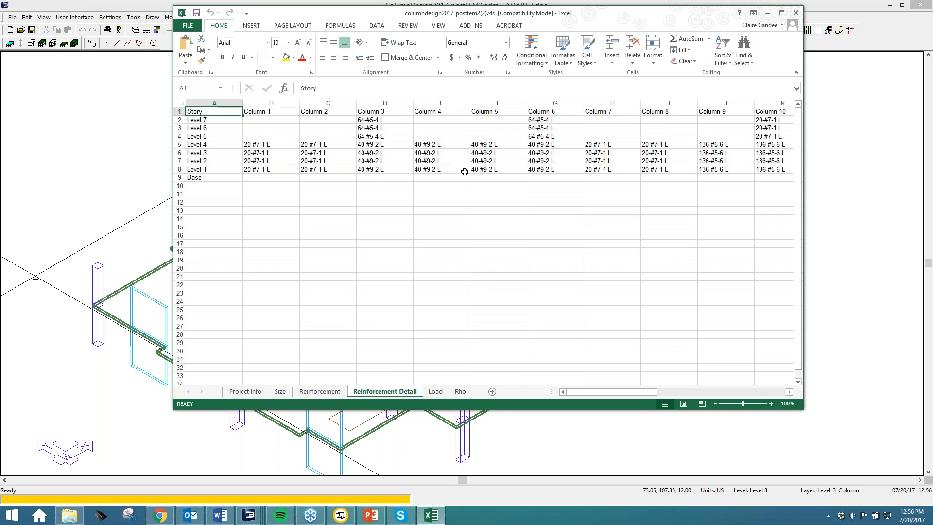
{"action": "left_click", "coordinate": [435, 391]}
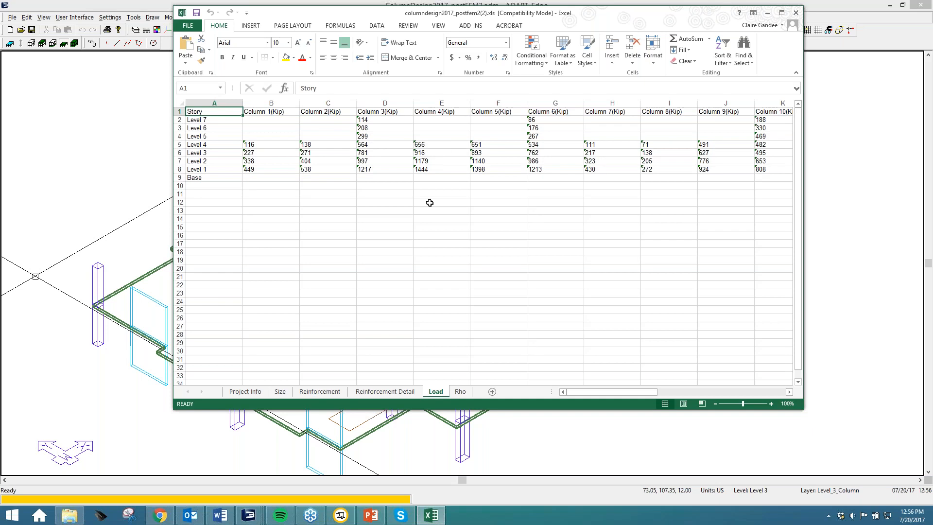
{"action": "left_click", "coordinate": [461, 391]}
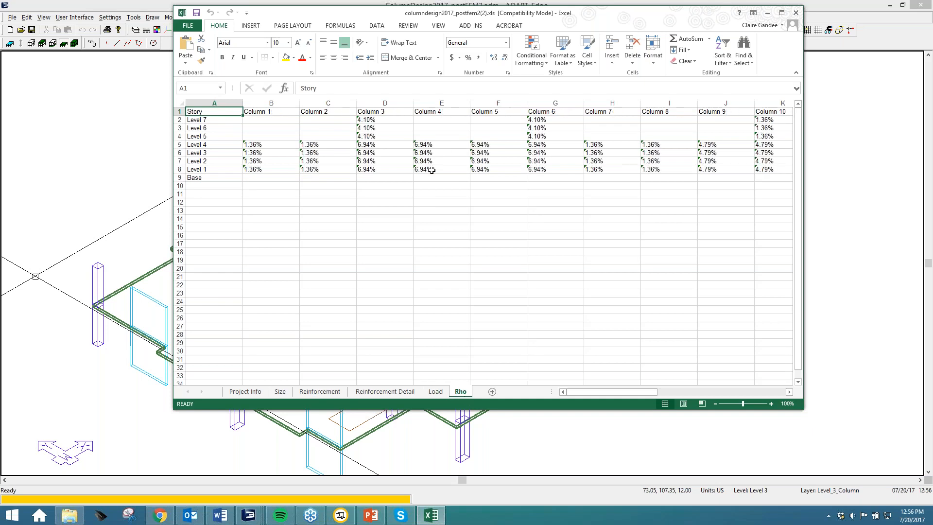
{"action": "left_click", "coordinate": [373, 169]}
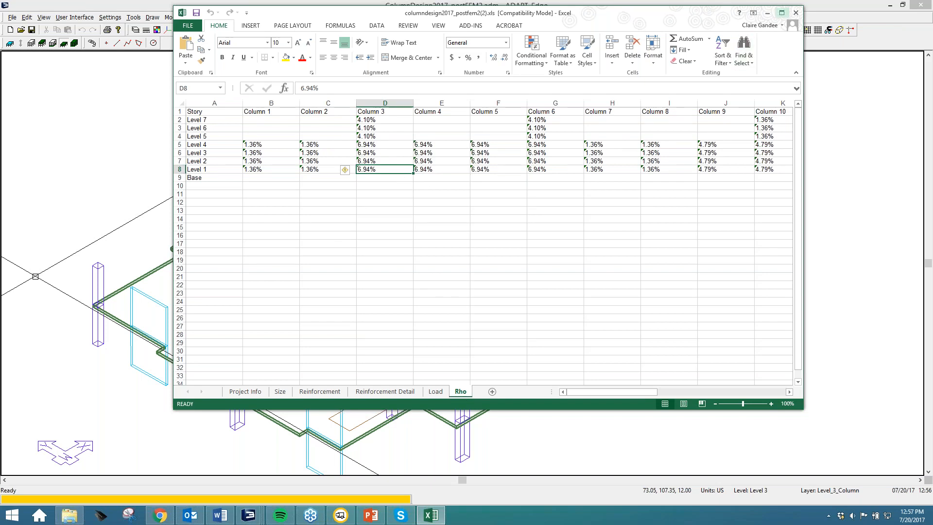
{"action": "left_click", "coordinate": [796, 14]}
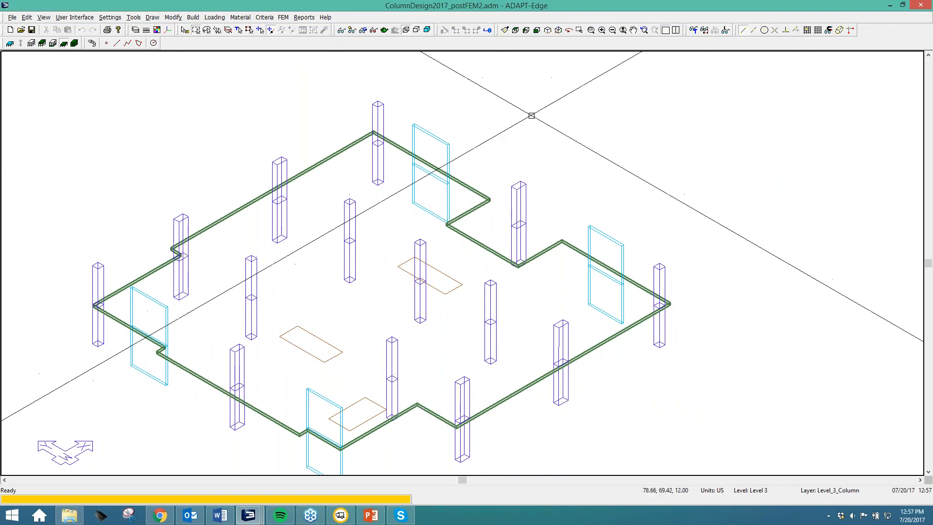
- Hide the columns and walls above the Level 3 slab using the front view, and return to the top view
{"action": "left_click", "coordinate": [526, 30]}
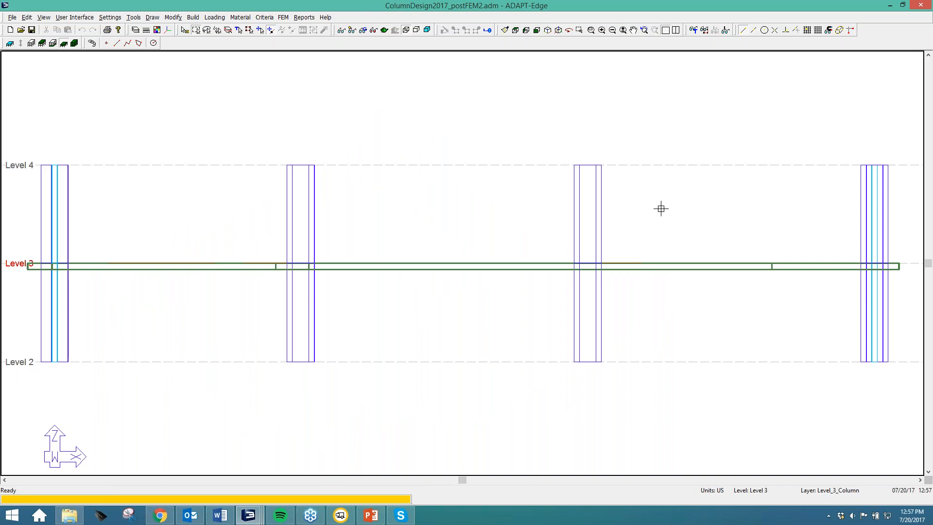
{"action": "left_click_drag", "start_coordinate": [760, 208], "coordinate": [314, 162]}
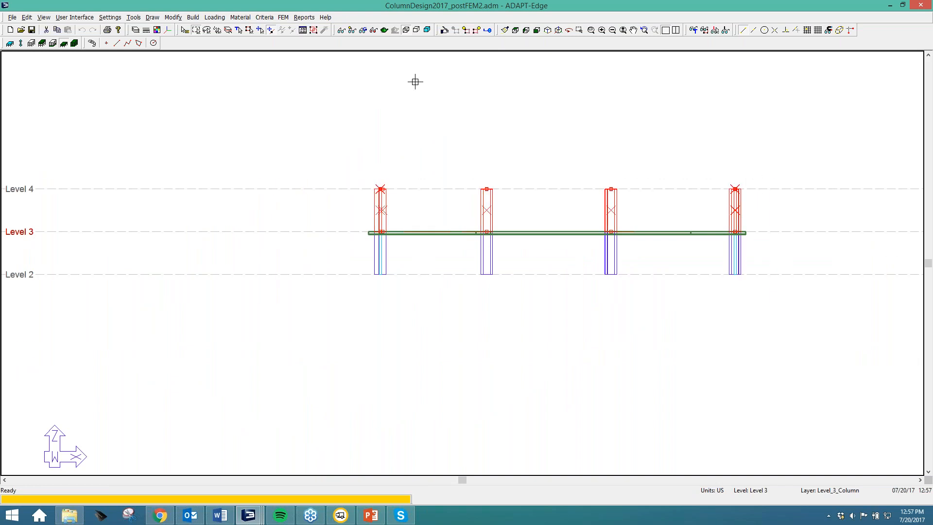
{"action": "left_click", "coordinate": [476, 31]}
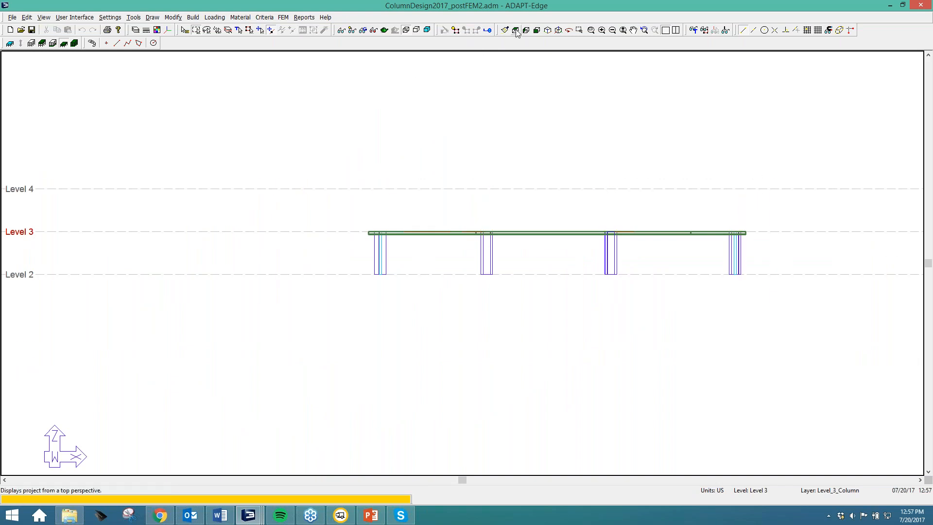
{"action": "left_click", "coordinate": [516, 31]}
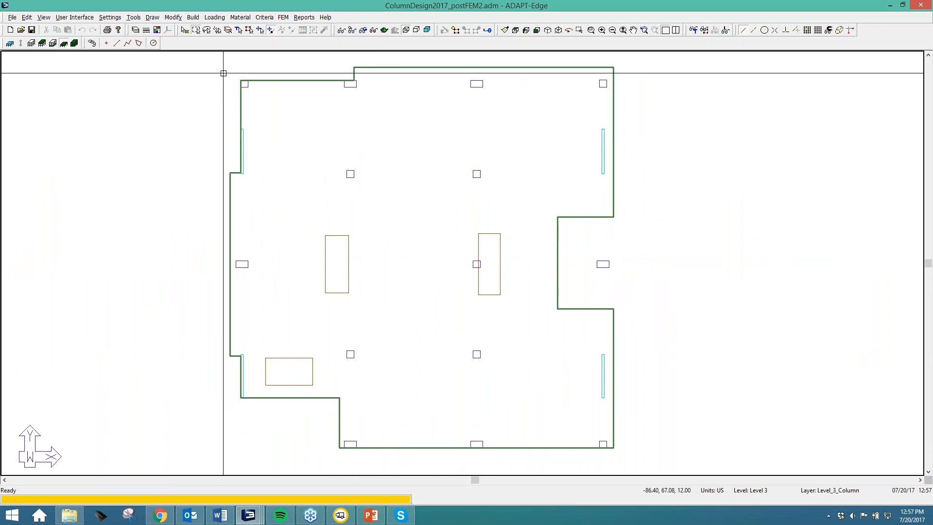
- Display the individual column NvsM Utilization, Design Loads and Axial Capacity results, and move down two levels to Level 1
{"action": "left_click", "coordinate": [374, 30]}
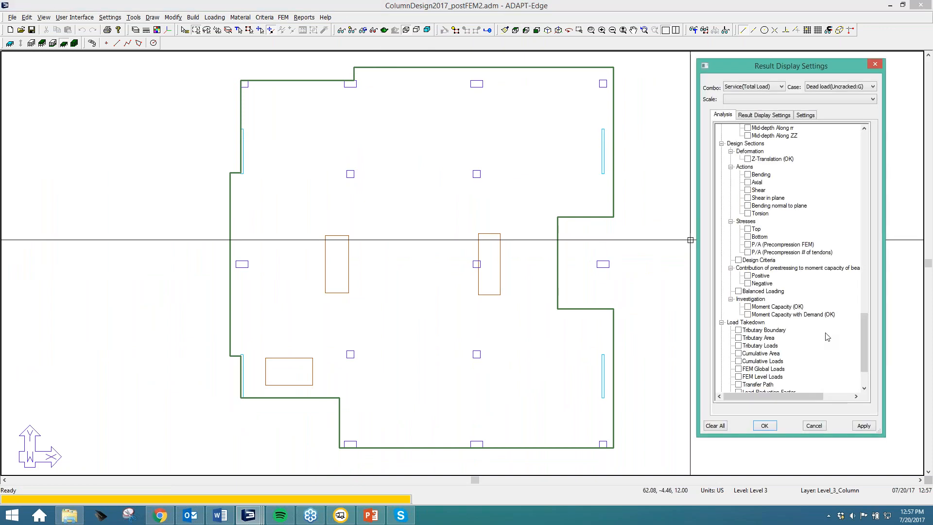
{"action": "left_click_drag", "start_coordinate": [865, 328], "coordinate": [858, 201]}
{"action": "left_click", "coordinate": [748, 314]}
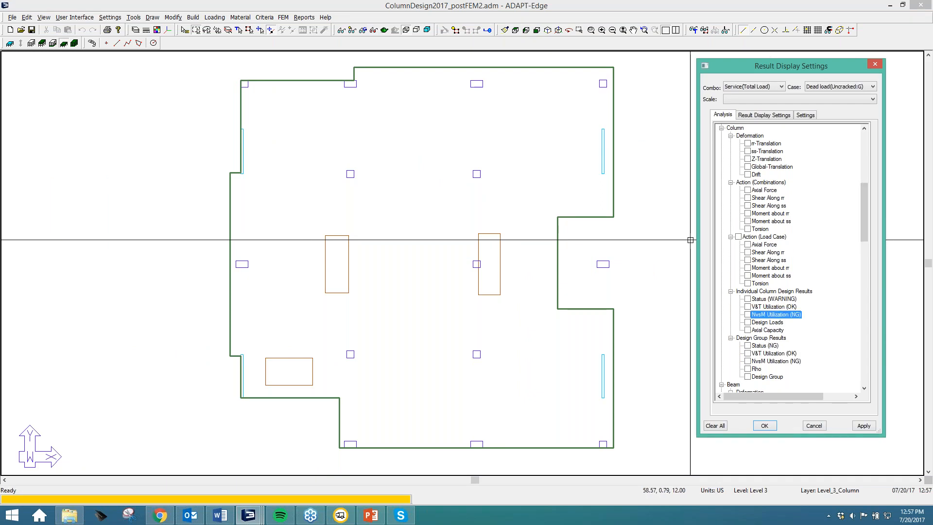
{"action": "left_click", "coordinate": [748, 323]}
{"action": "left_click", "coordinate": [748, 331]}
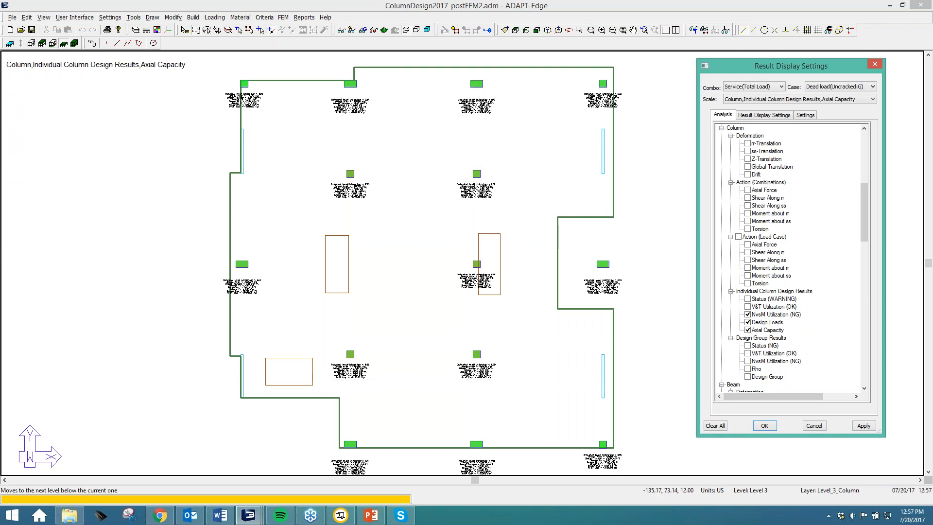
{"action": "left_click", "coordinate": [52, 43]}
{"action": "left_click", "coordinate": [53, 43]}
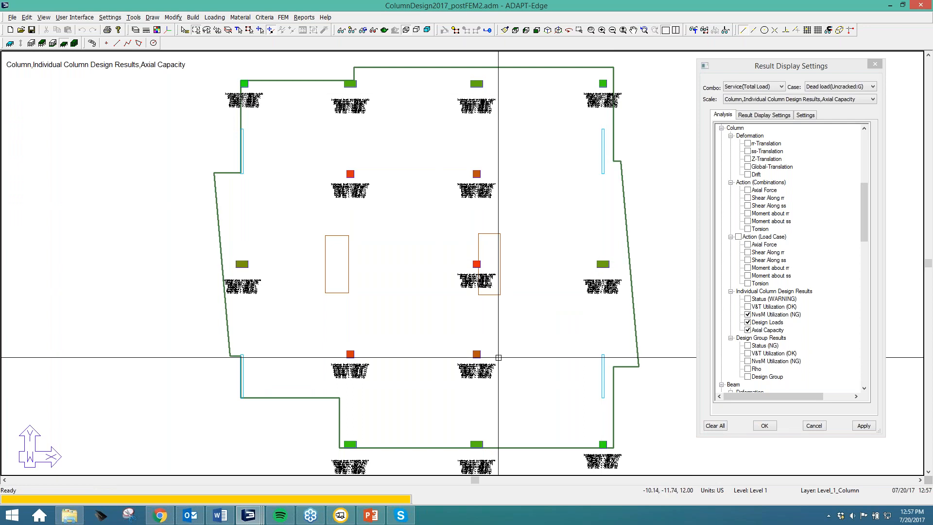
- Hide the columns and walls above the Level 1 slab in an elevation view, and return to the top view
{"action": "scroll", "coordinate": [498, 357], "scroll_direction": "up", "scroll_amount": 2}
{"action": "scroll", "coordinate": [442, 313], "scroll_direction": "up", "scroll_amount": 3}
{"action": "scroll", "coordinate": [457, 381], "scroll_direction": "up", "scroll_amount": 4}
{"action": "scroll", "coordinate": [457, 338], "scroll_direction": "down", "scroll_amount": 4}
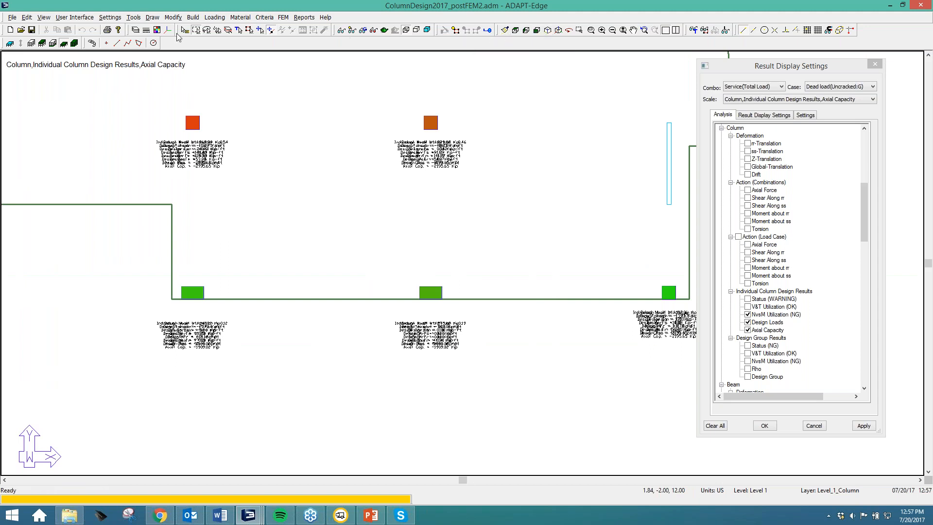
{"action": "left_click", "coordinate": [537, 30]}
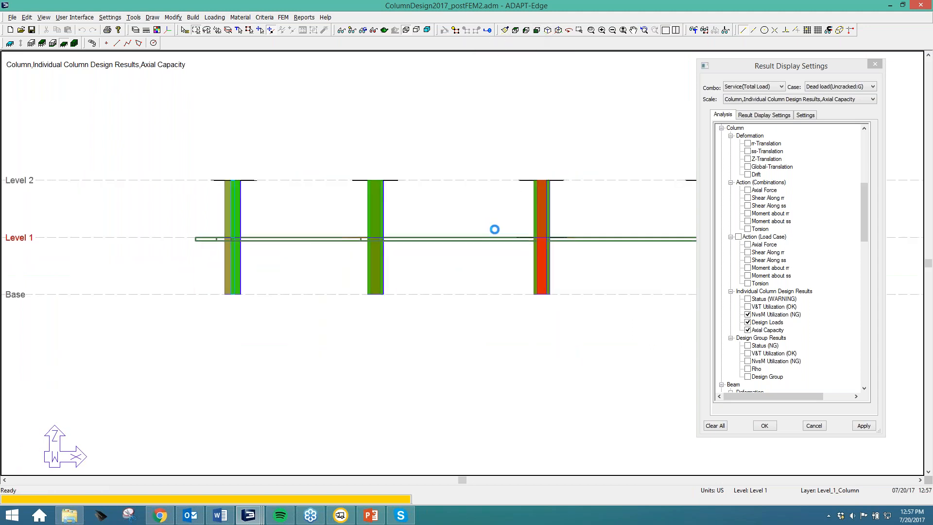
{"action": "mouse_move", "coordinate": [539, 260]}
{"action": "left_mouse_down"}
{"action": "mouse_move", "coordinate": [321, 213]}
{"action": "mouse_move", "coordinate": [138, 198]}
{"action": "left_mouse_up"}
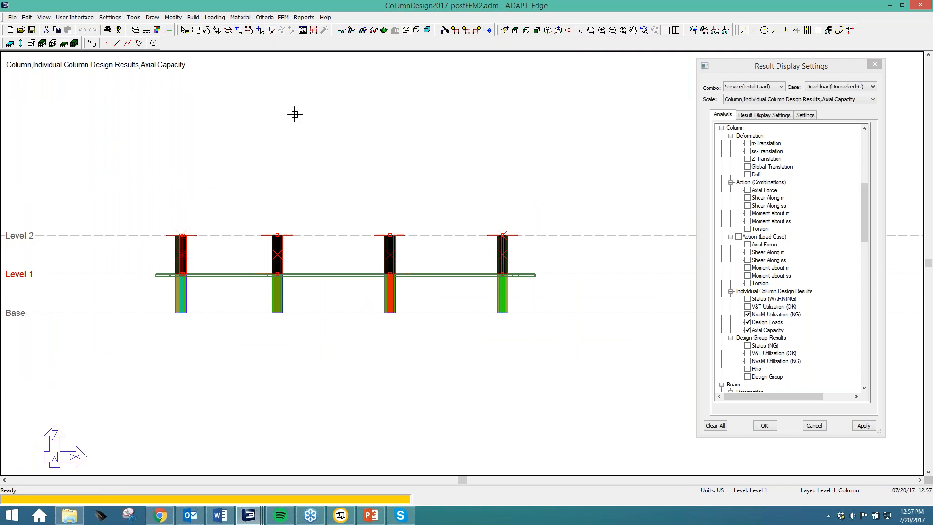
{"action": "key", "text": "Delete"}
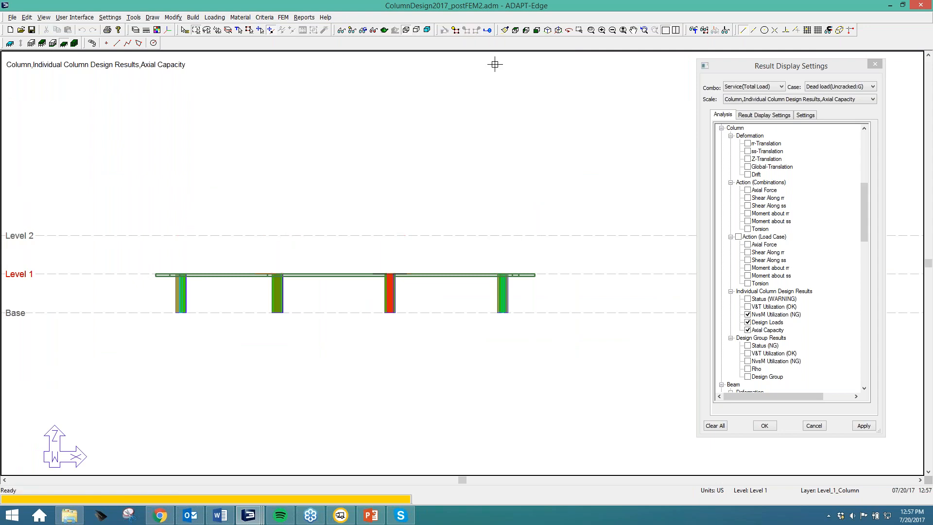
{"action": "left_click", "coordinate": [516, 29]}
- Examine the utilization, design loads and axial capacity labels of a Level 1 slab-edge column and an interior square column
{"action": "middle_click_drag", "start_coordinate": [412, 382], "coordinate": [363, 300]}
{"action": "scroll", "coordinate": [444, 384], "scroll_direction": "up", "scroll_amount": 1}
{"action": "scroll", "coordinate": [444, 384], "scroll_direction": "up", "scroll_amount": 6}
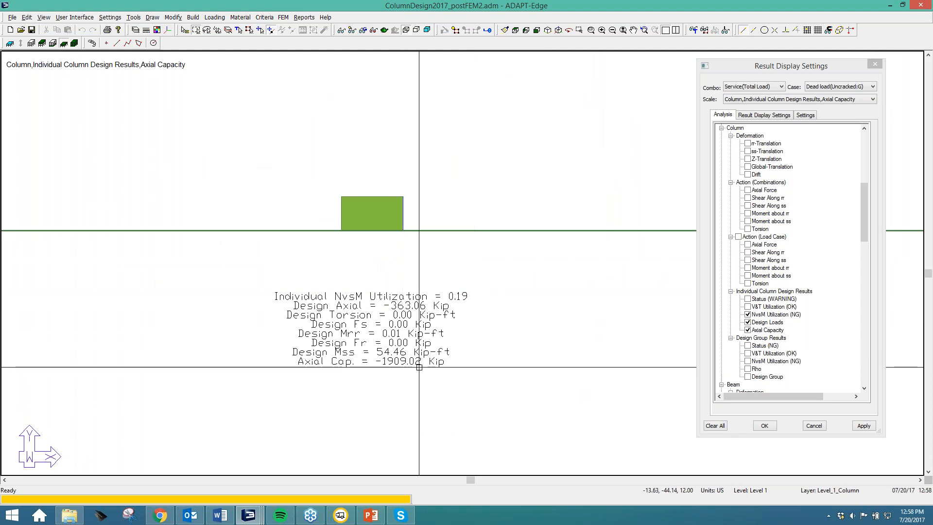
{"action": "scroll", "coordinate": [419, 367], "scroll_direction": "down", "scroll_amount": 4}
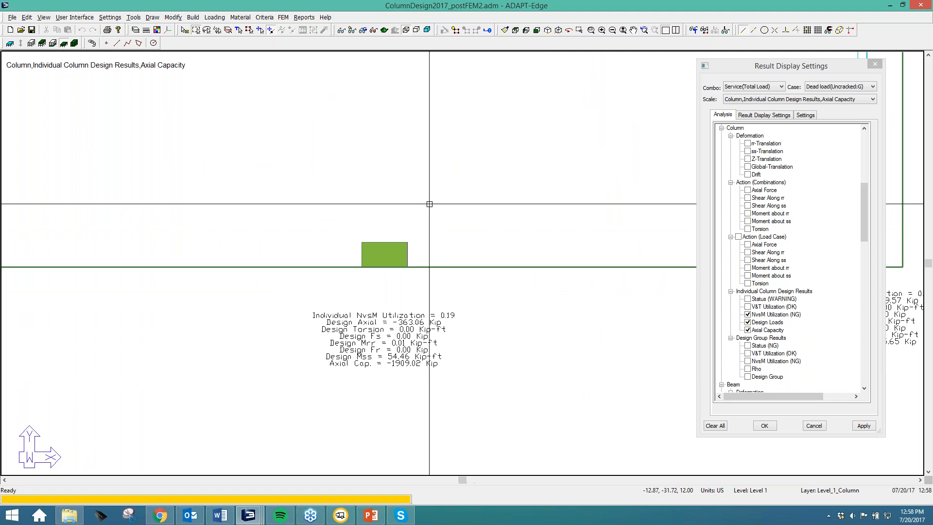
{"action": "scroll", "coordinate": [405, 325], "scroll_direction": "down", "scroll_amount": 1}
{"action": "scroll", "coordinate": [460, 346], "scroll_direction": "up", "scroll_amount": 5}
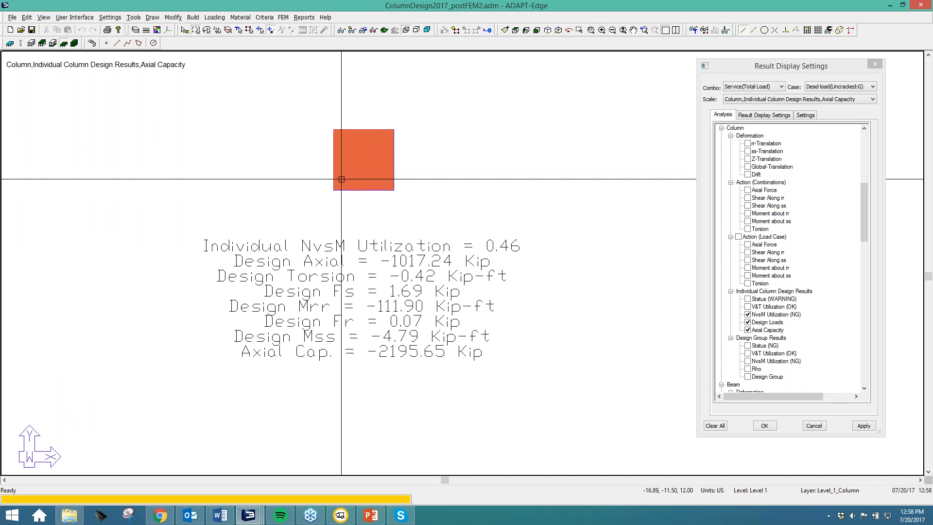
{"action": "scroll", "coordinate": [341, 179], "scroll_direction": "down", "scroll_amount": 4}
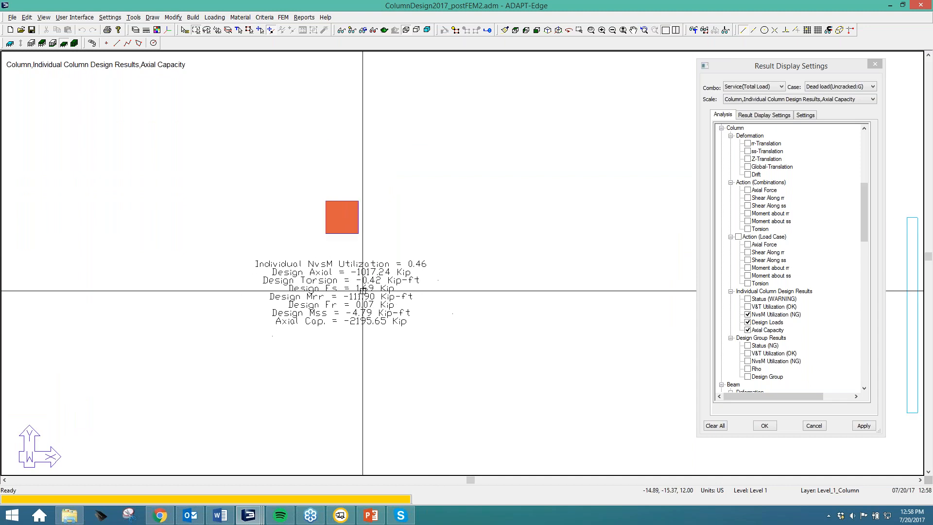
{"action": "scroll", "coordinate": [396, 289], "scroll_direction": "down", "scroll_amount": 3}
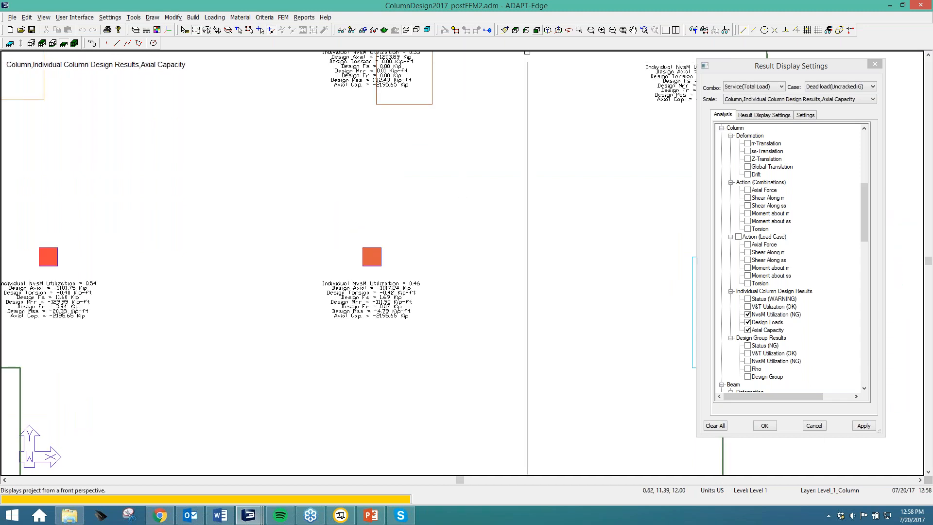
- Show Level 1 in an isometric view with only the individual NvsM Utilization result displayed on the columns
{"action": "left_click", "coordinate": [548, 32]}
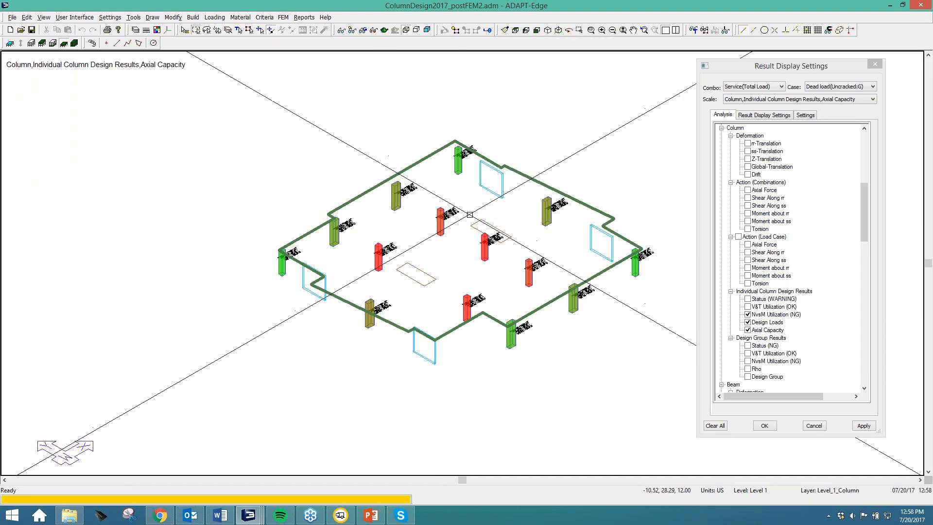
{"action": "left_click", "coordinate": [748, 330]}
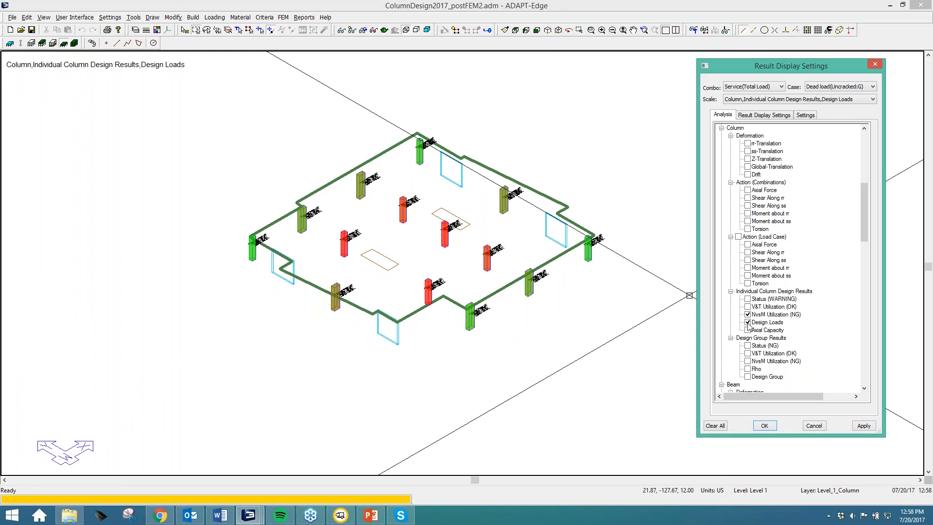
{"action": "left_click", "coordinate": [748, 322]}
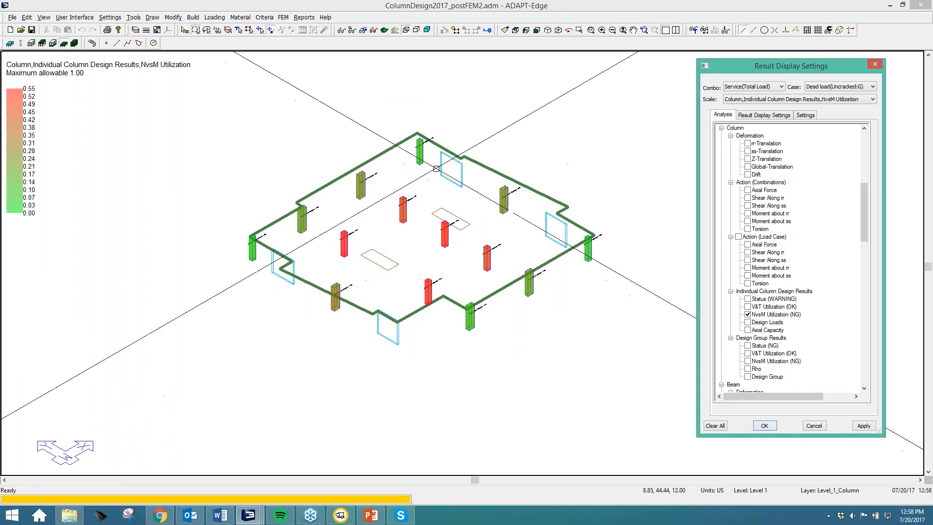
- Unhide all components, clear every displayed result, and show all levels of the building together
{"action": "left_click", "coordinate": [447, 31]}
{"action": "left_click", "coordinate": [716, 426]}
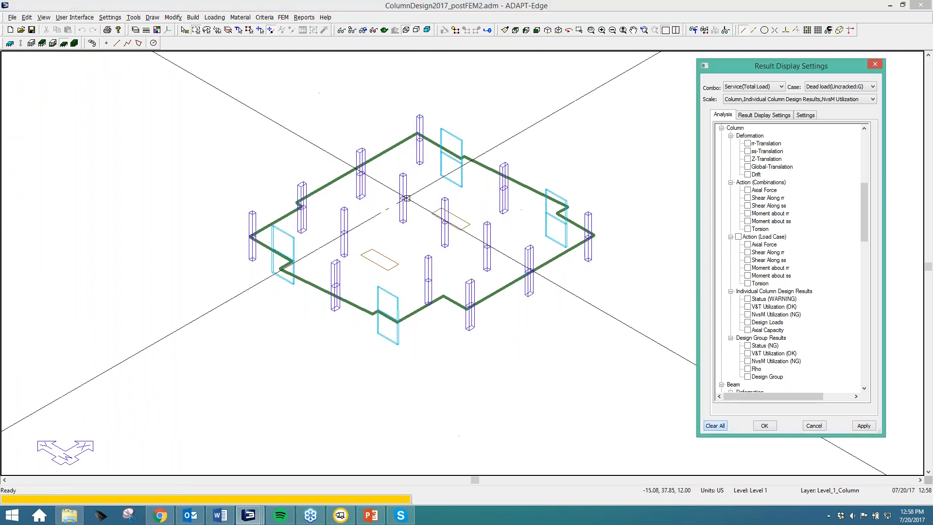
{"action": "left_click", "coordinate": [73, 45]}
{"action": "scroll", "coordinate": [108, 159], "scroll_direction": "down", "scroll_amount": 5}
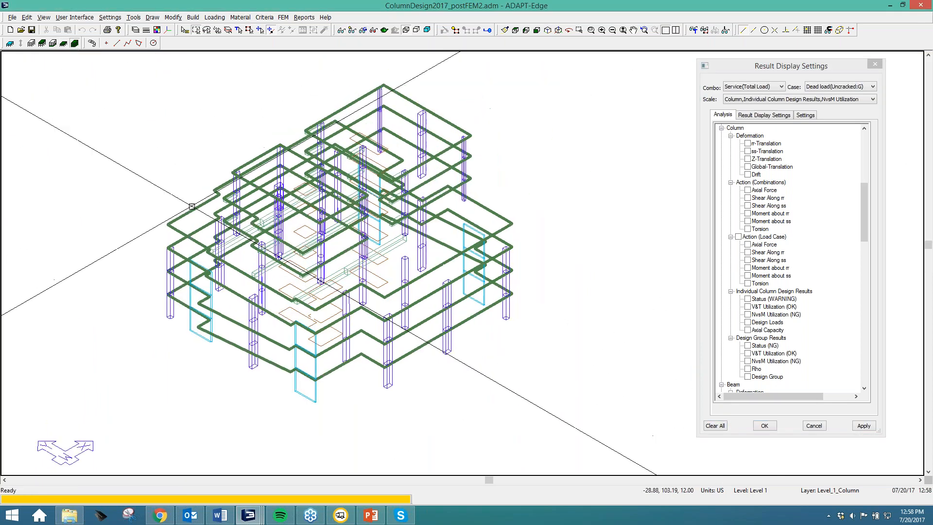
- Hide the slab regions, walls, openings and other structural components, leaving only the columns of all levels displayed
{"action": "scroll", "coordinate": [194, 105], "scroll_direction": "up", "scroll_amount": 5}
{"action": "left_click", "coordinate": [341, 30]}
{"action": "left_click", "coordinate": [100, 66]}
{"action": "left_click", "coordinate": [101, 86]}
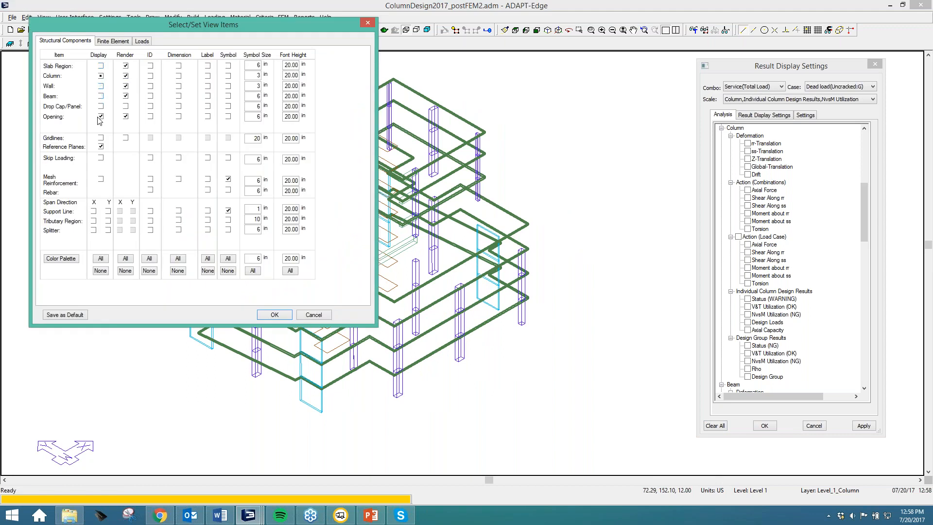
{"action": "left_click", "coordinate": [274, 315]}
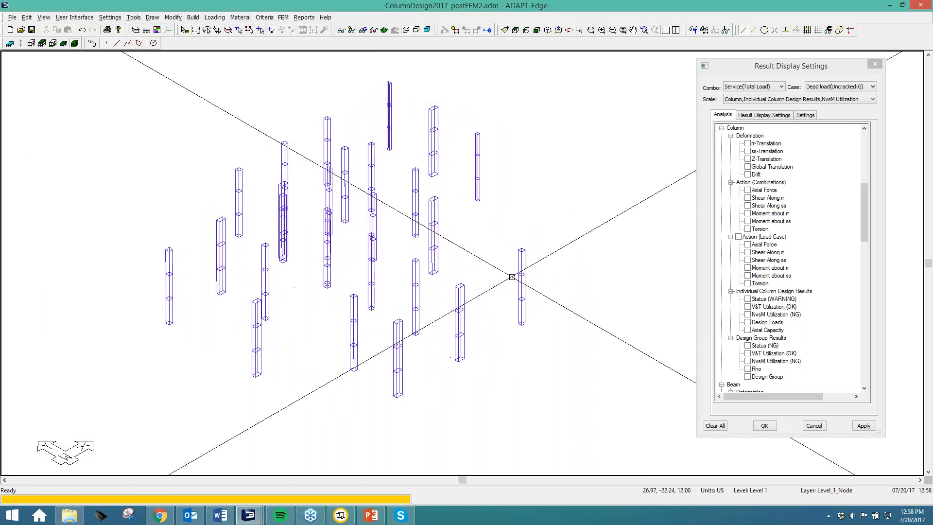
- Set Utilization Display to Status and apply the individual NvsM Utilization result to the columns of all levels
{"action": "left_click", "coordinate": [763, 116]}
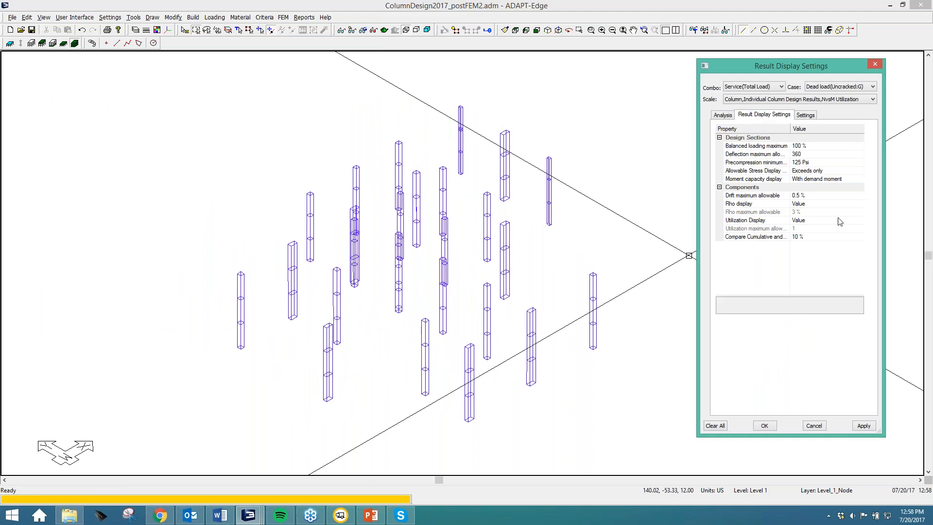
{"action": "left_click", "coordinate": [811, 223]}
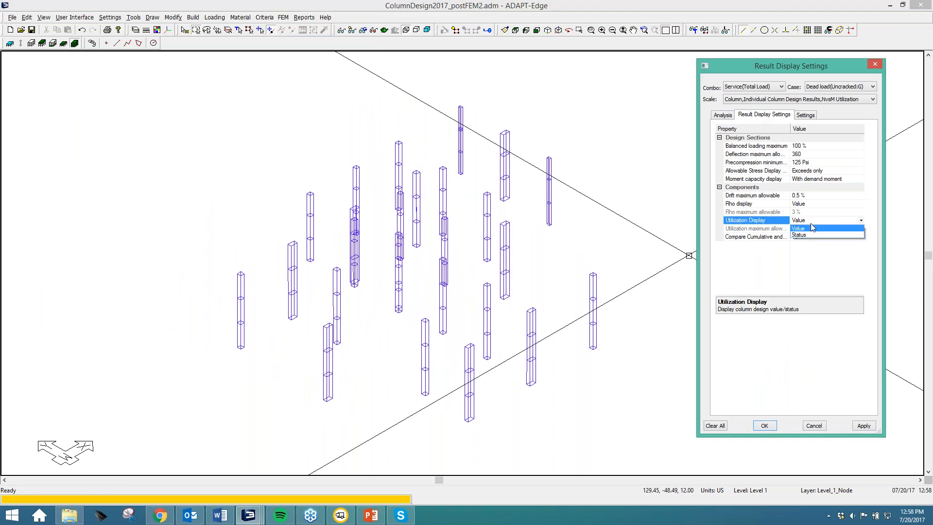
{"action": "left_click", "coordinate": [808, 236]}
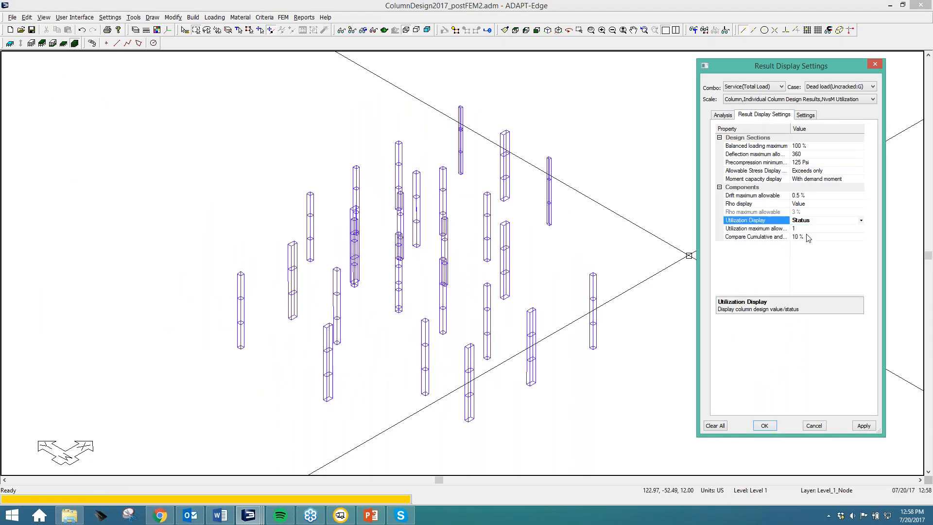
{"action": "left_click", "coordinate": [723, 115]}
{"action": "left_click", "coordinate": [748, 315]}
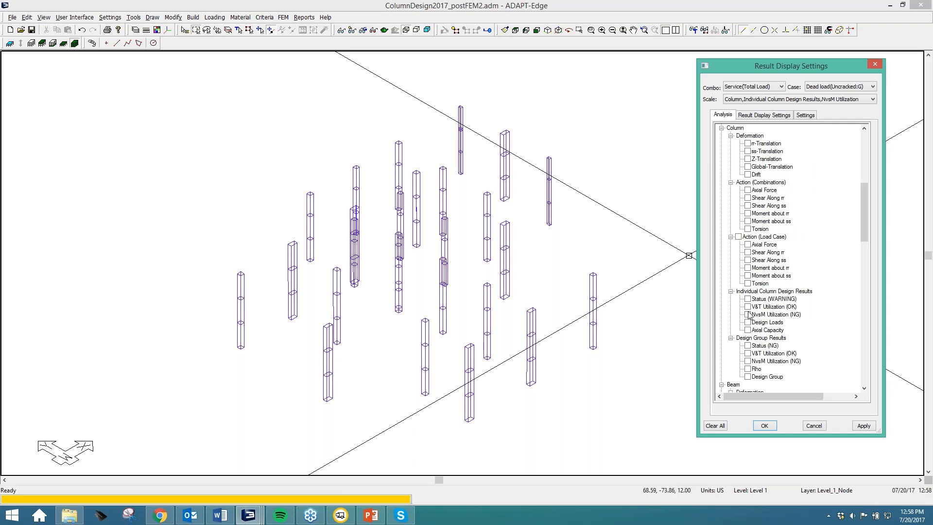
{"action": "left_click", "coordinate": [747, 116]}
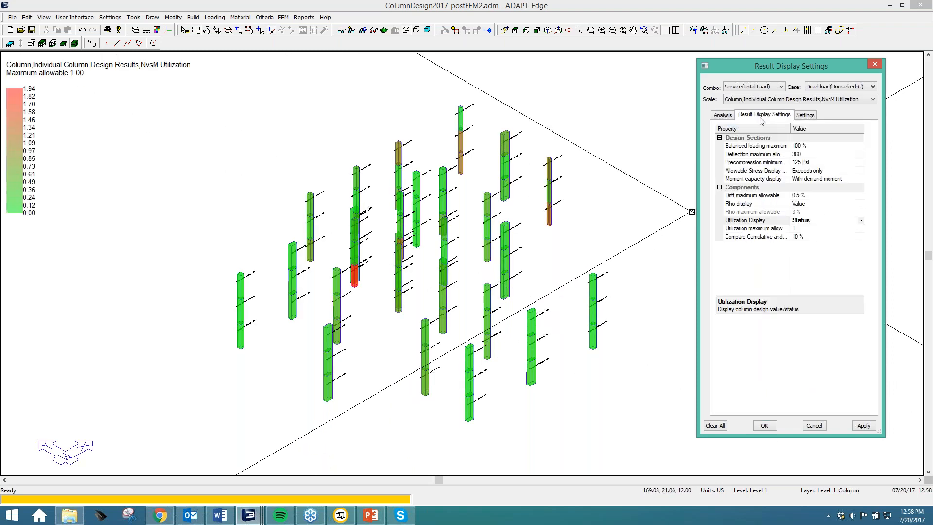
{"action": "left_click", "coordinate": [809, 221]}
{"action": "left_click", "coordinate": [809, 234]}
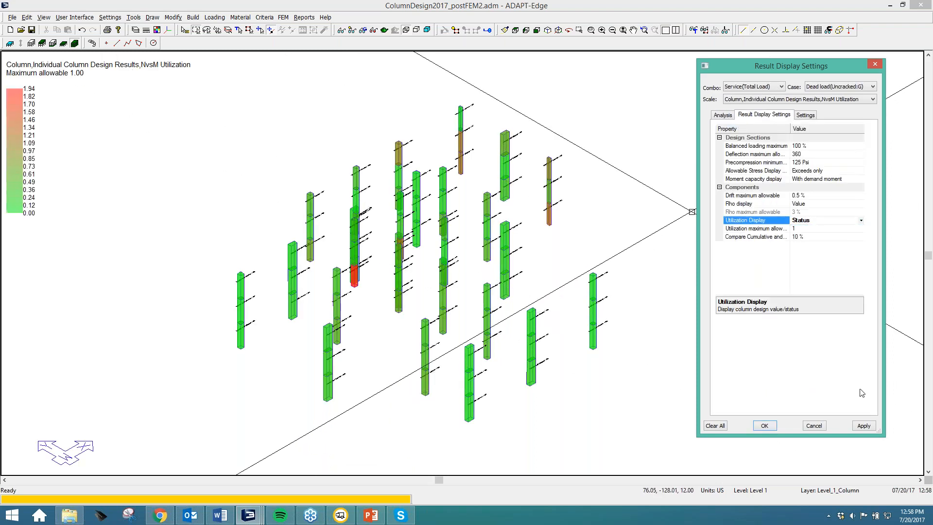
{"action": "left_click", "coordinate": [864, 426]}
{"action": "middle_click_drag", "start_coordinate": [488, 313], "coordinate": [505, 317]}
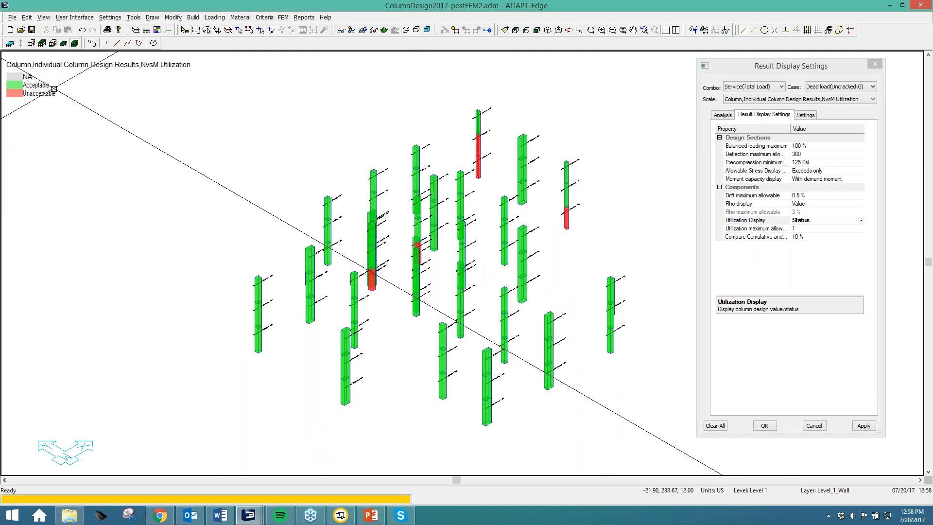